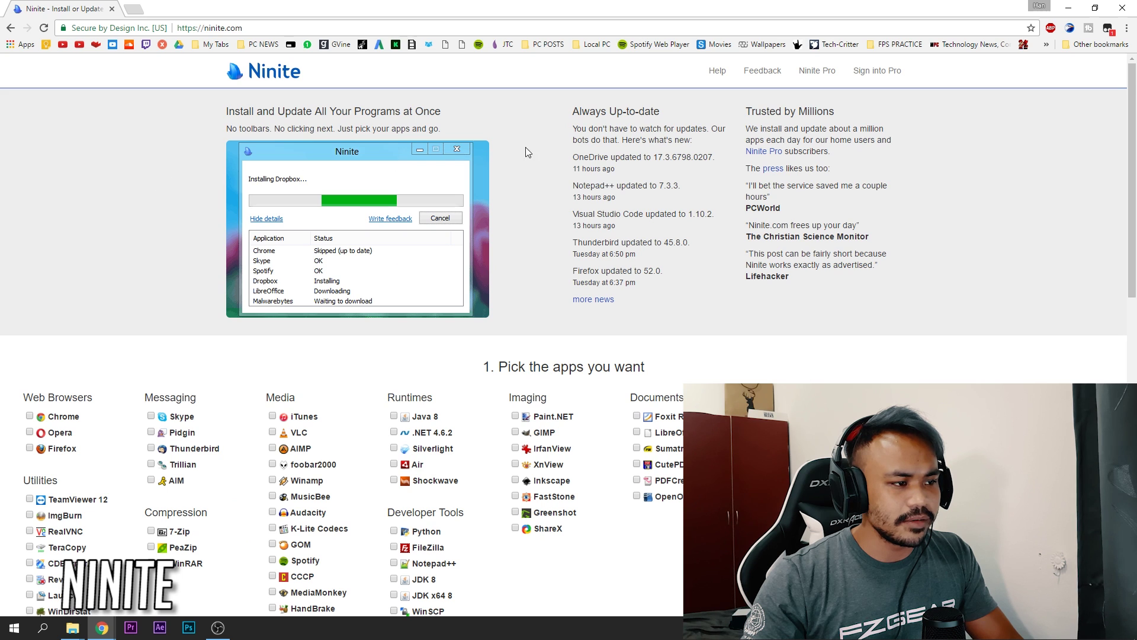
- Select JDK 8, JDK x64 8 and CDBurnerXP in the Ninite list of apps to install
scroll(521, 220, "down", 3)
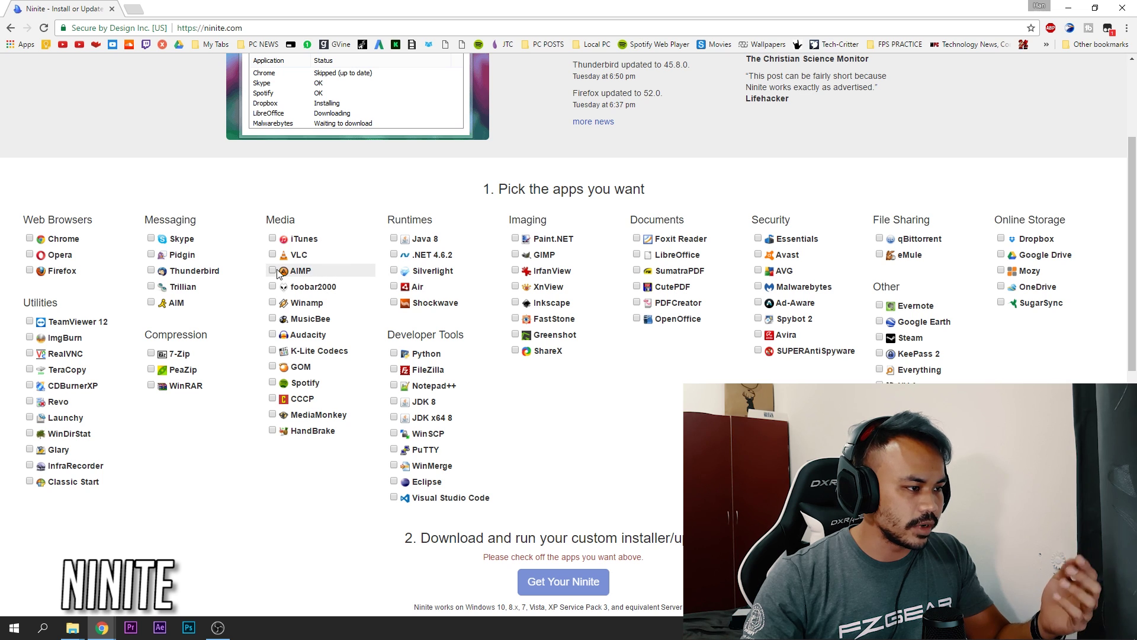
scroll(551, 315, "down", 3)
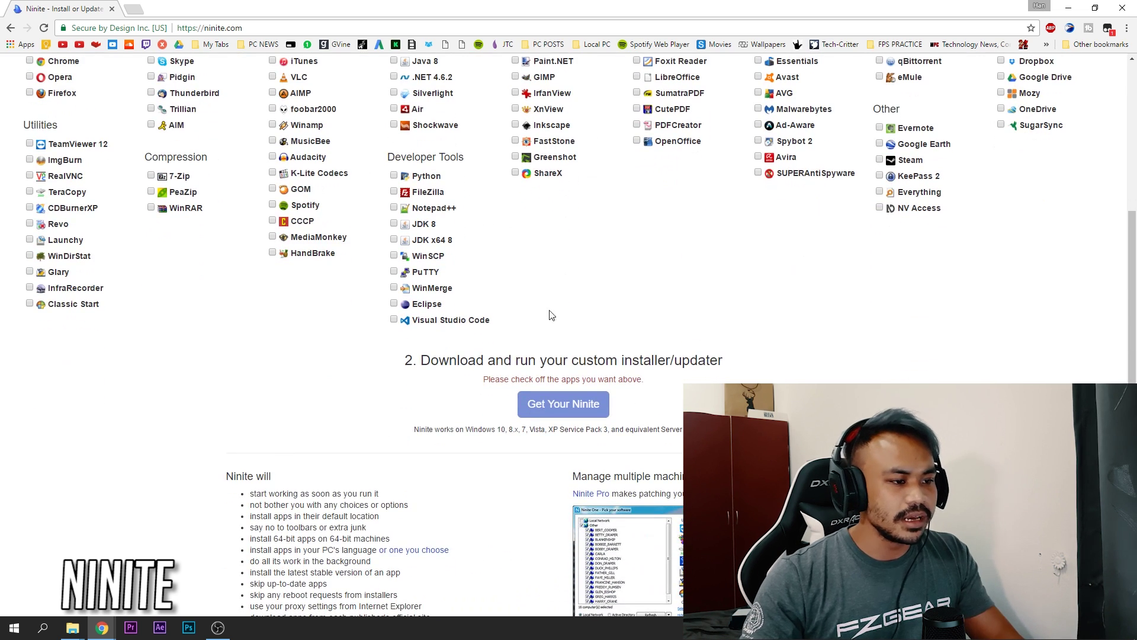
left_click(409, 225)
left_click(409, 241)
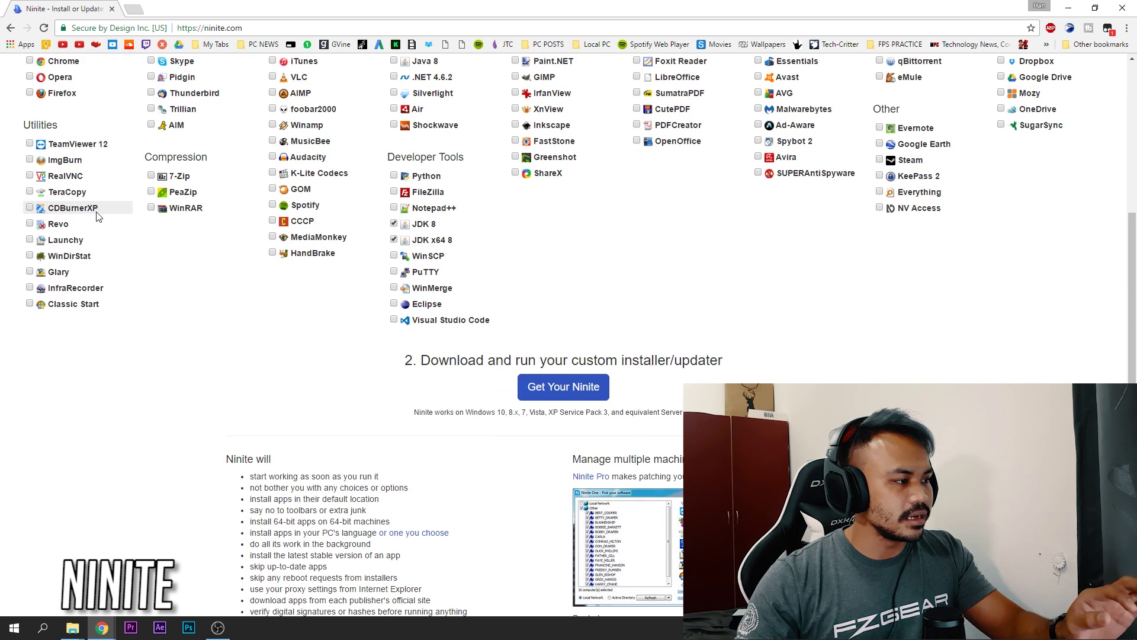
left_click(30, 208)
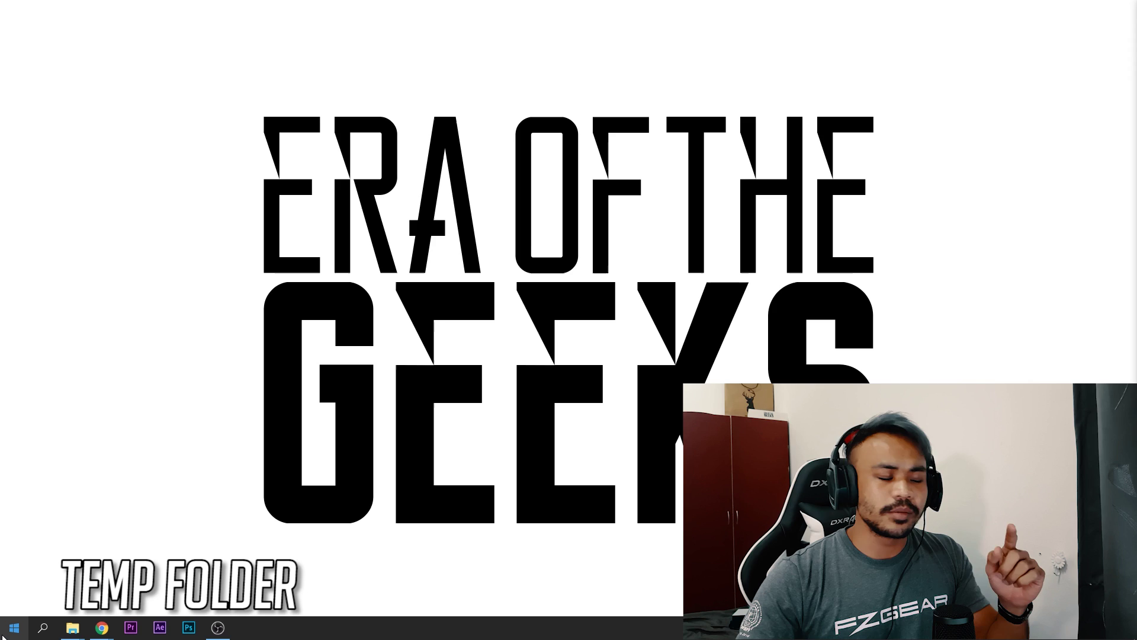
- Switch to File Explorer by opening the user's temporary files folder with %temp%
left_click(3, 637)
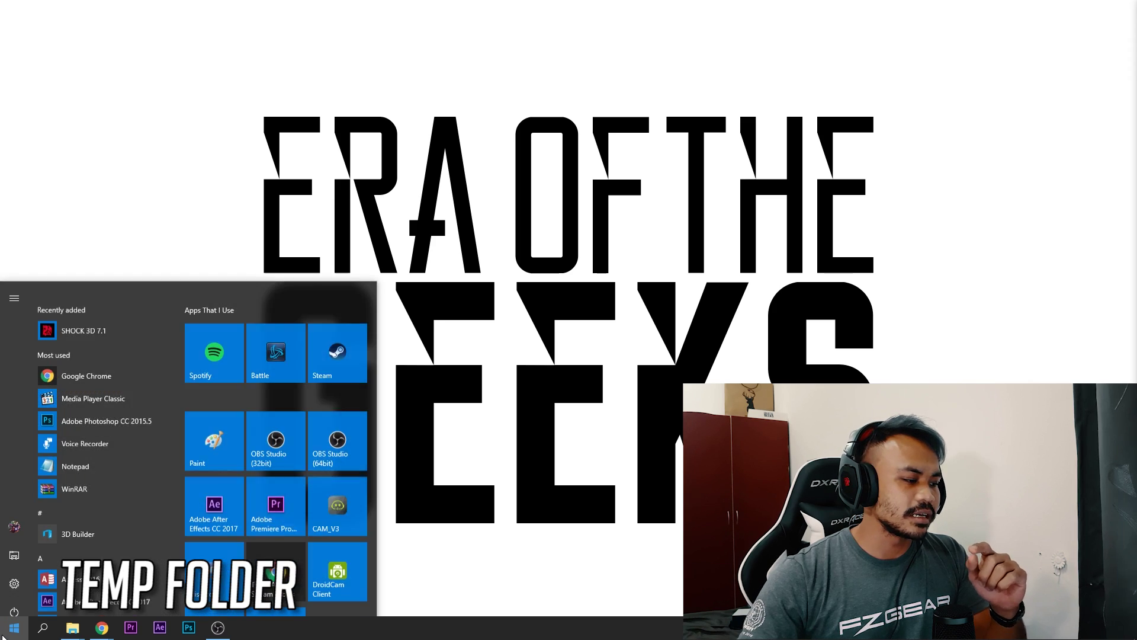
type("%temp%")
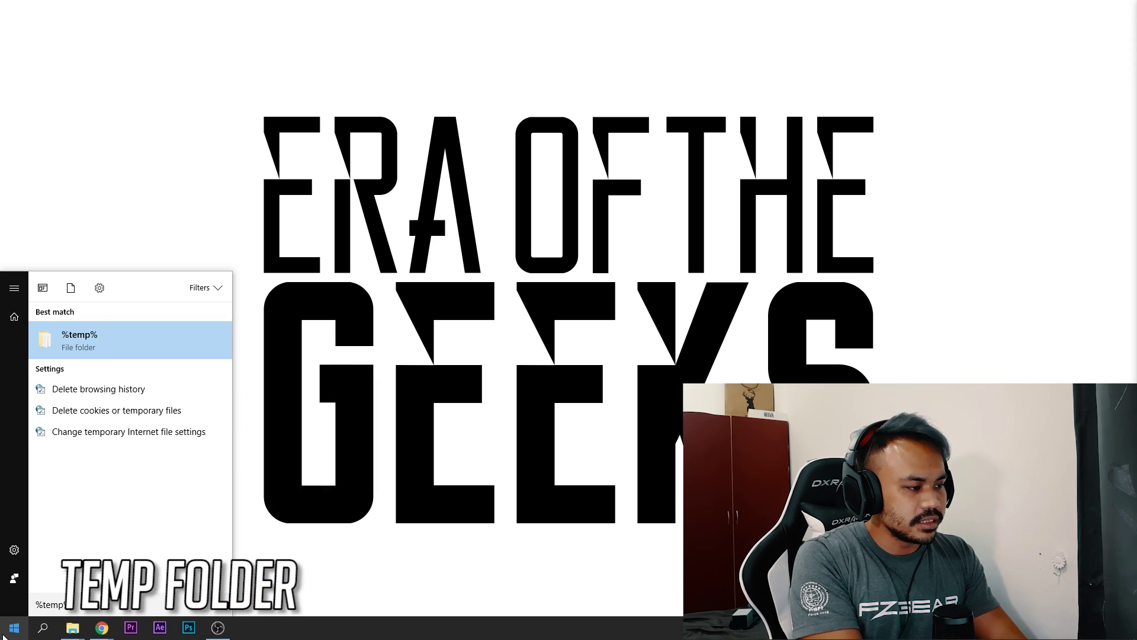
key("Return")
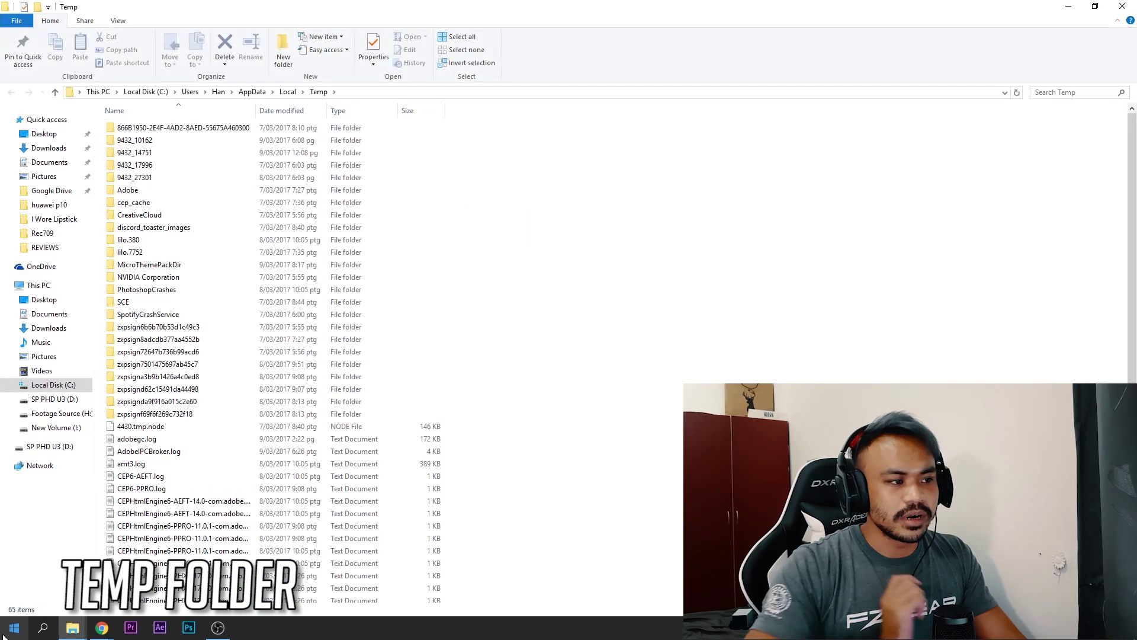
- Delete all files and folders in the Temp folder
left_click(318, 431)
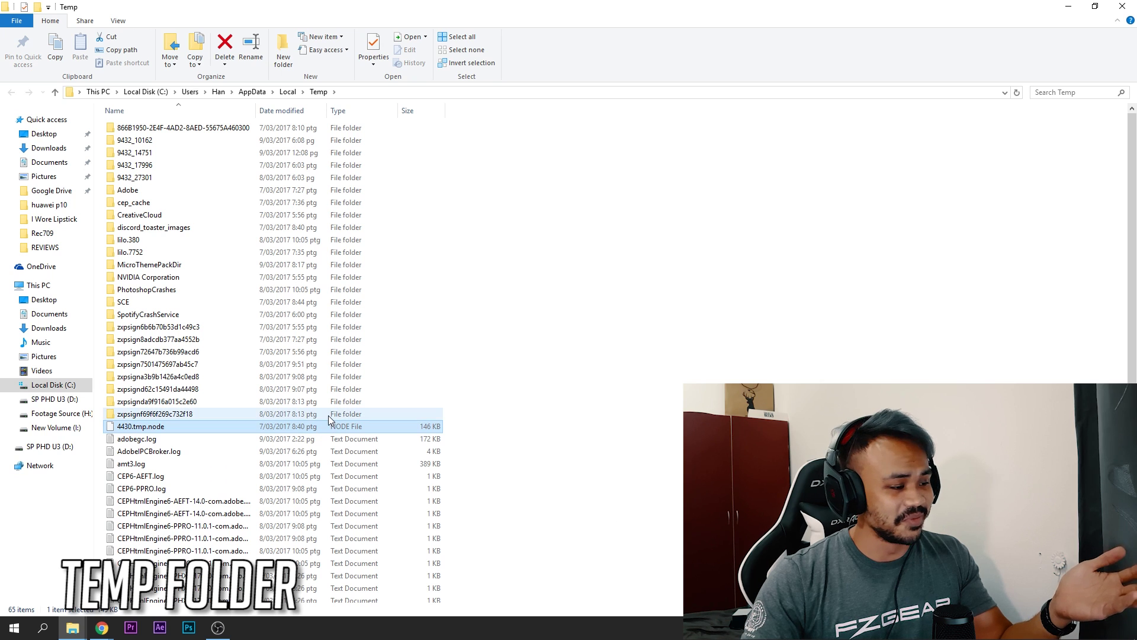
left_click(326, 379)
key("ctrl+a")
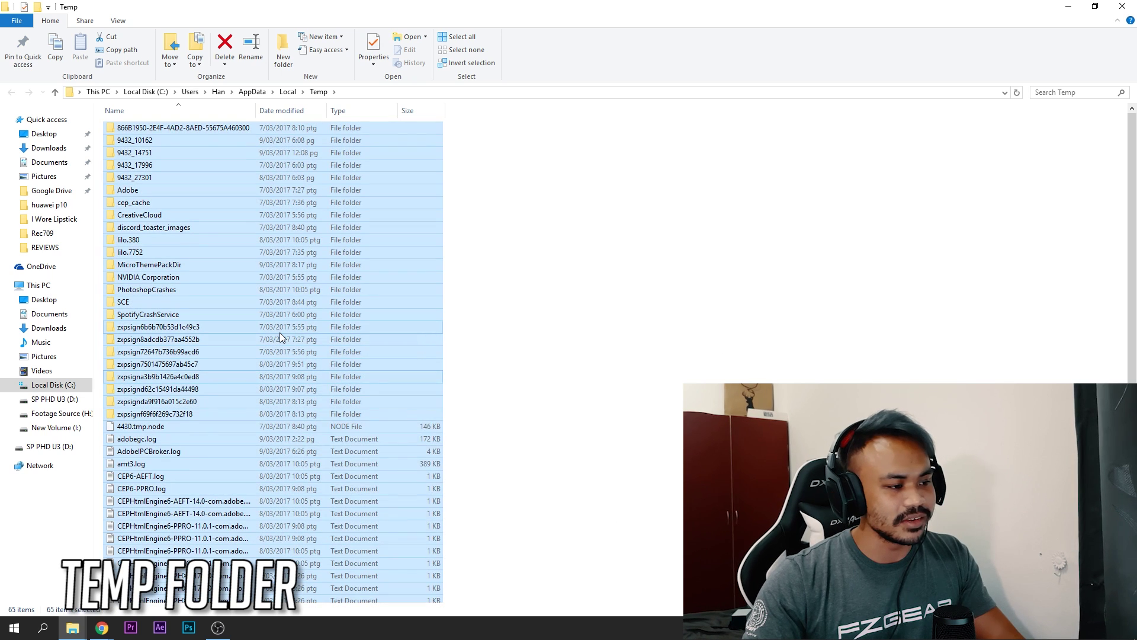
right_click(280, 333)
left_click(323, 513)
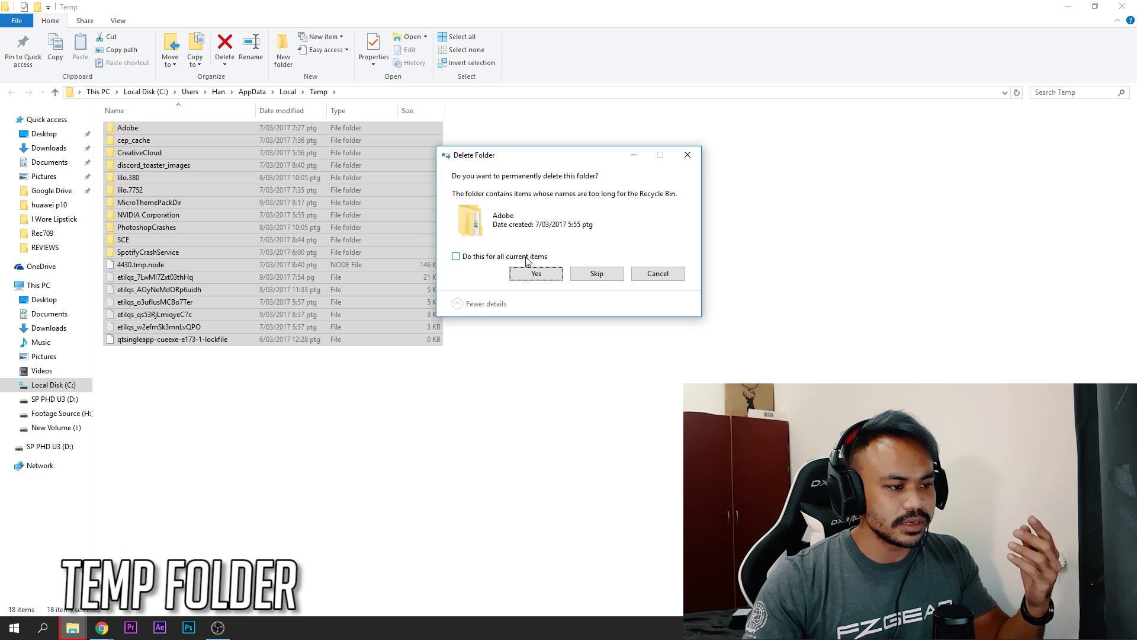
- Skip all items that are too long for the Recycle Bin or still in use, and let the deletion finish
left_click(524, 259)
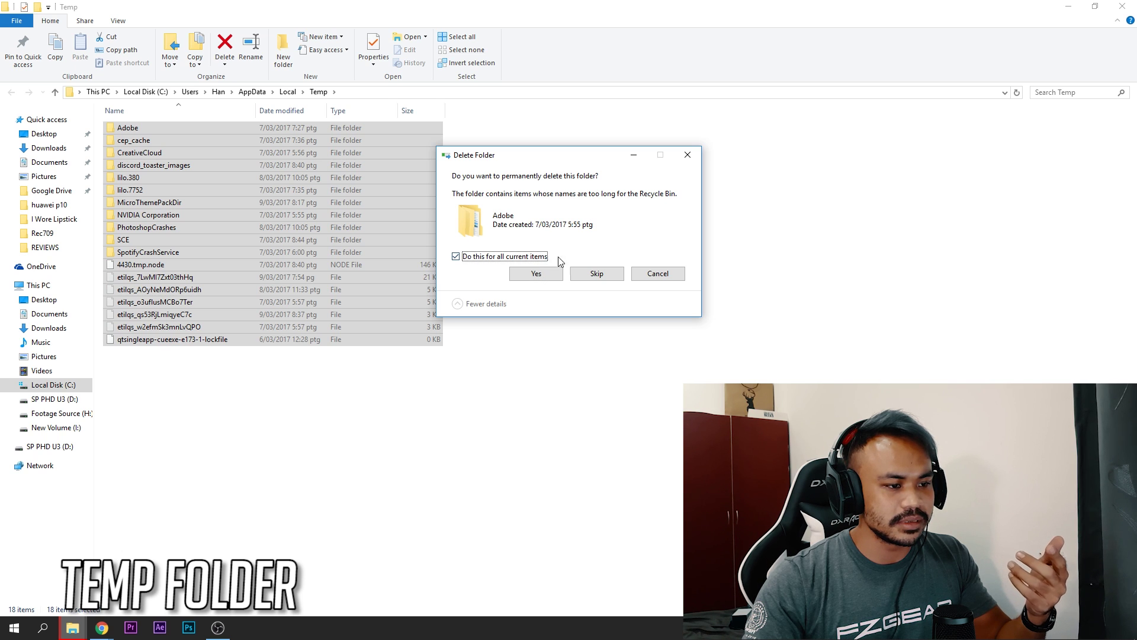
left_click(598, 275)
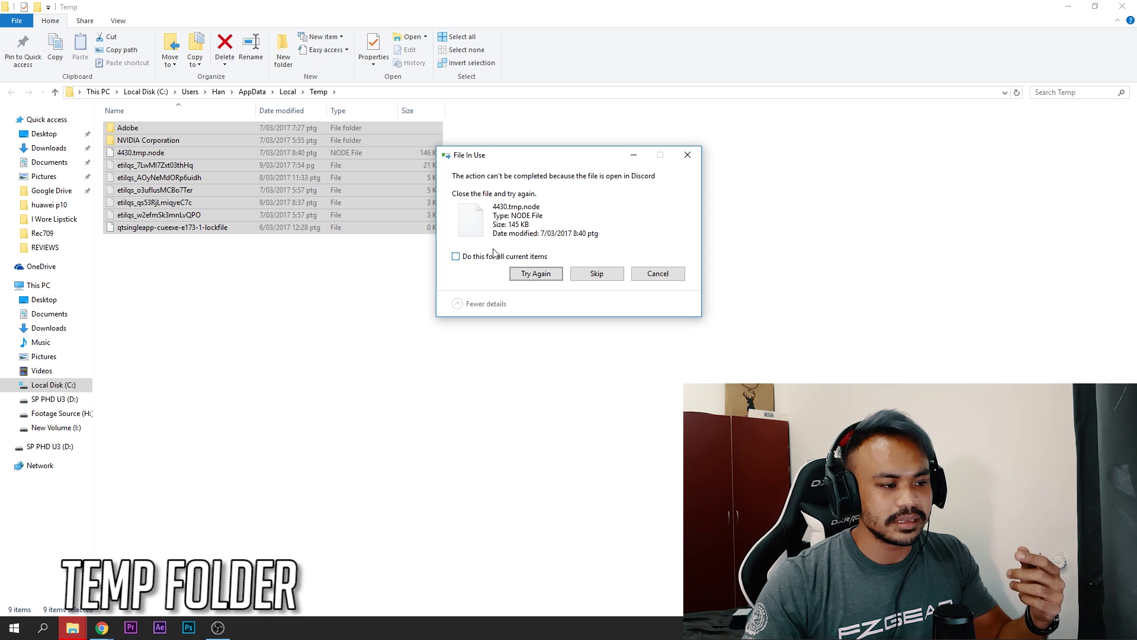
left_click(500, 258)
left_click(579, 272)
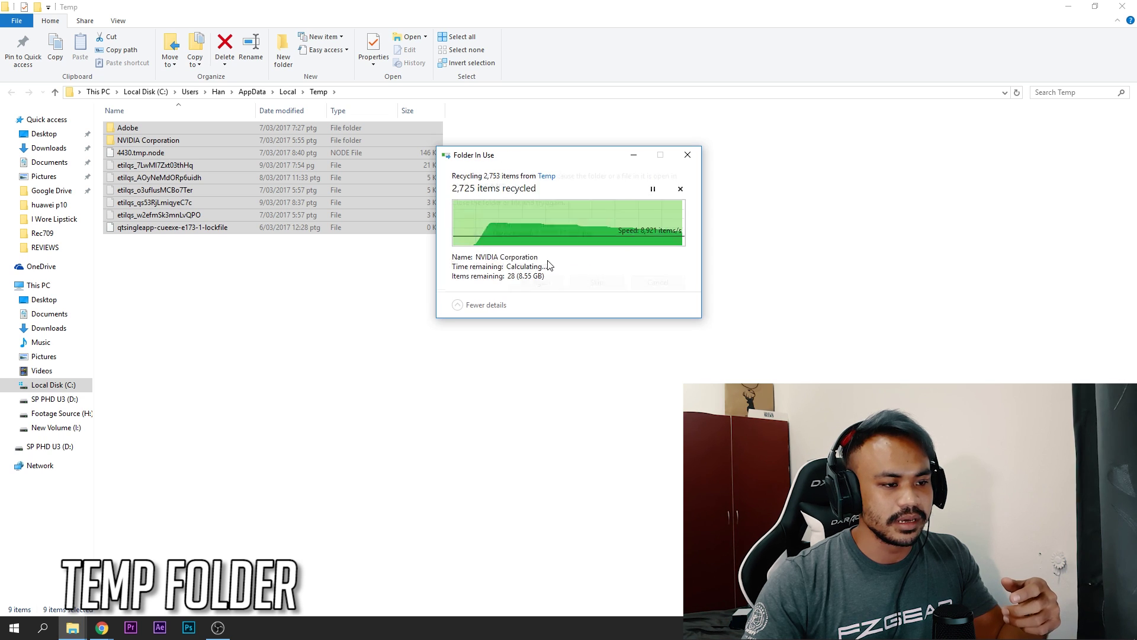
left_click(533, 265)
left_click(593, 282)
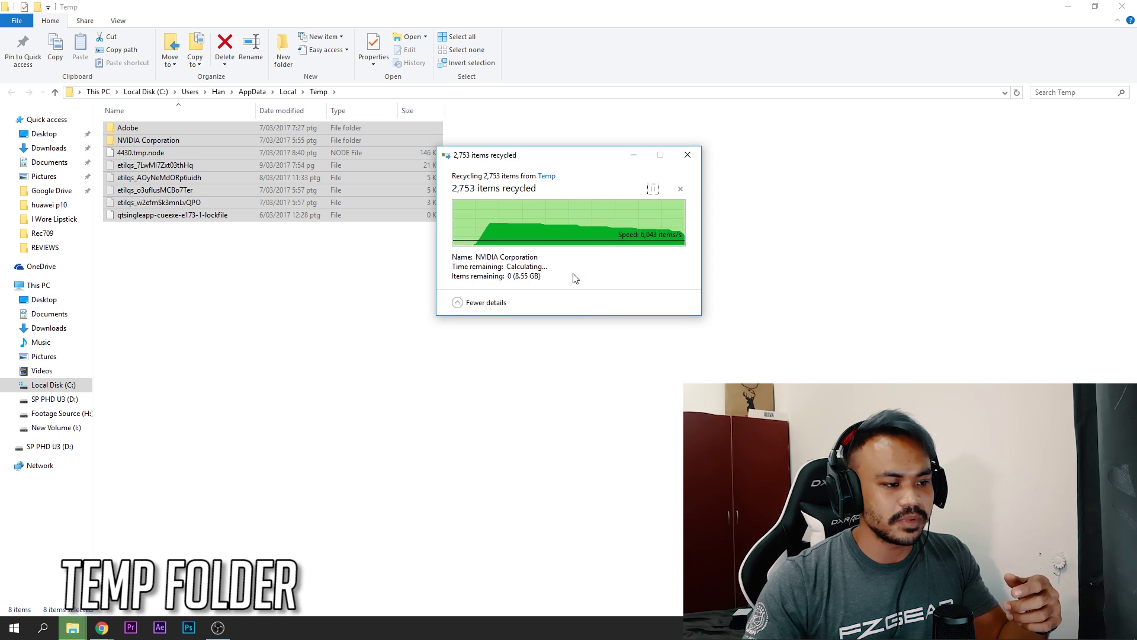
- Check the combined size of the items left in the Temp folder in their properties
right_click(265, 183)
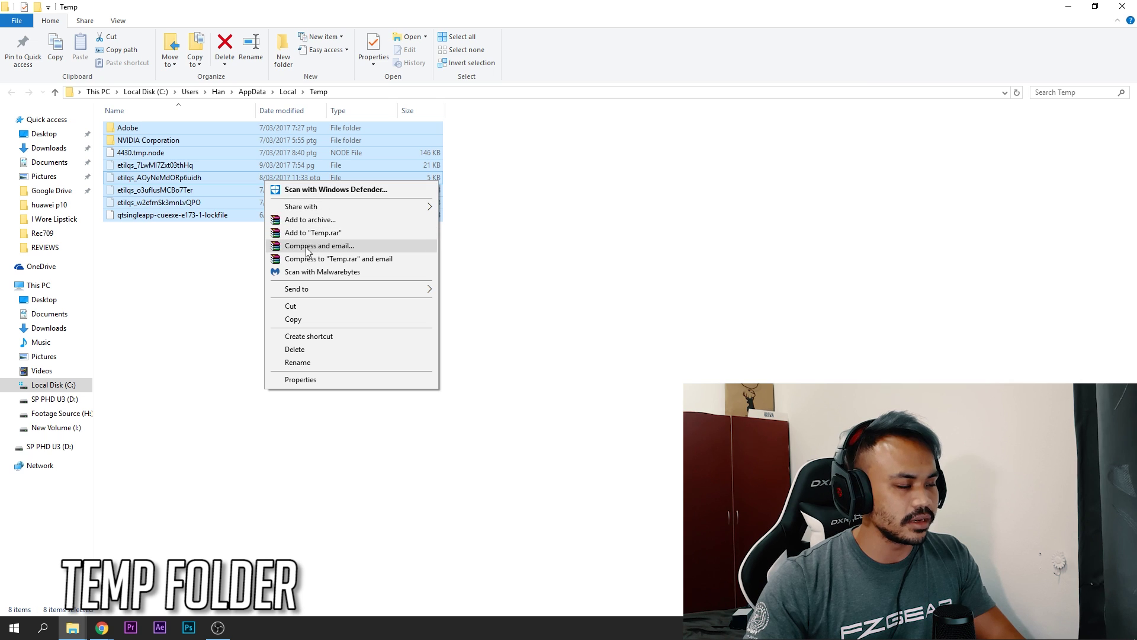
left_click(299, 376)
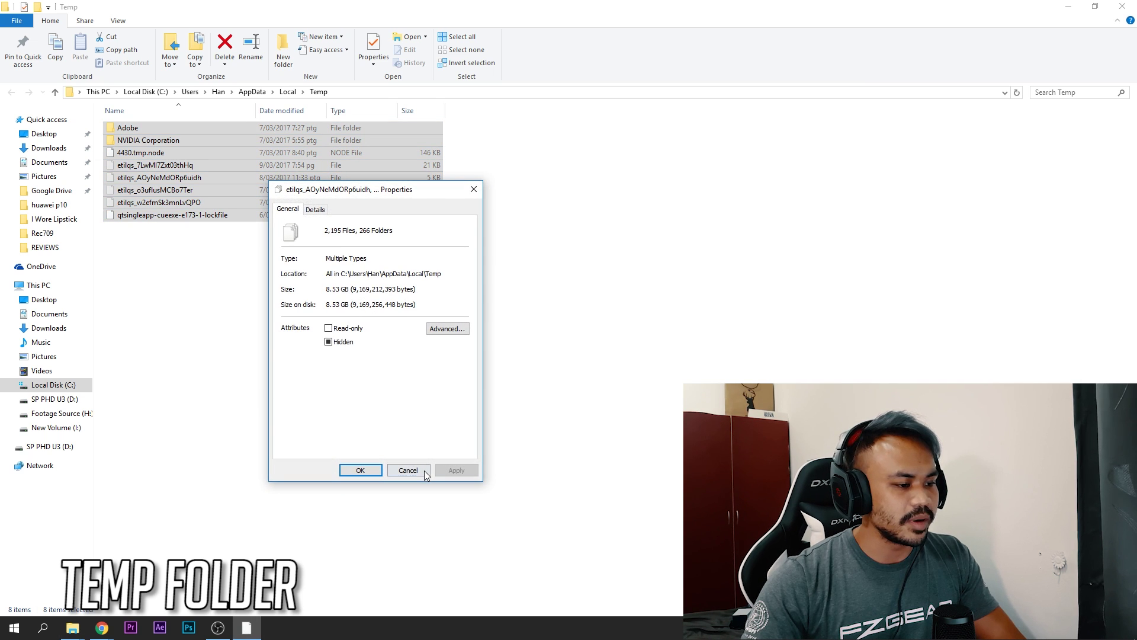
left_click(408, 470)
- Look through the Premiere Pro 11.0 folder inside the leftover Adobe temp folder and return to the Adobe folder
double_click(177, 129)
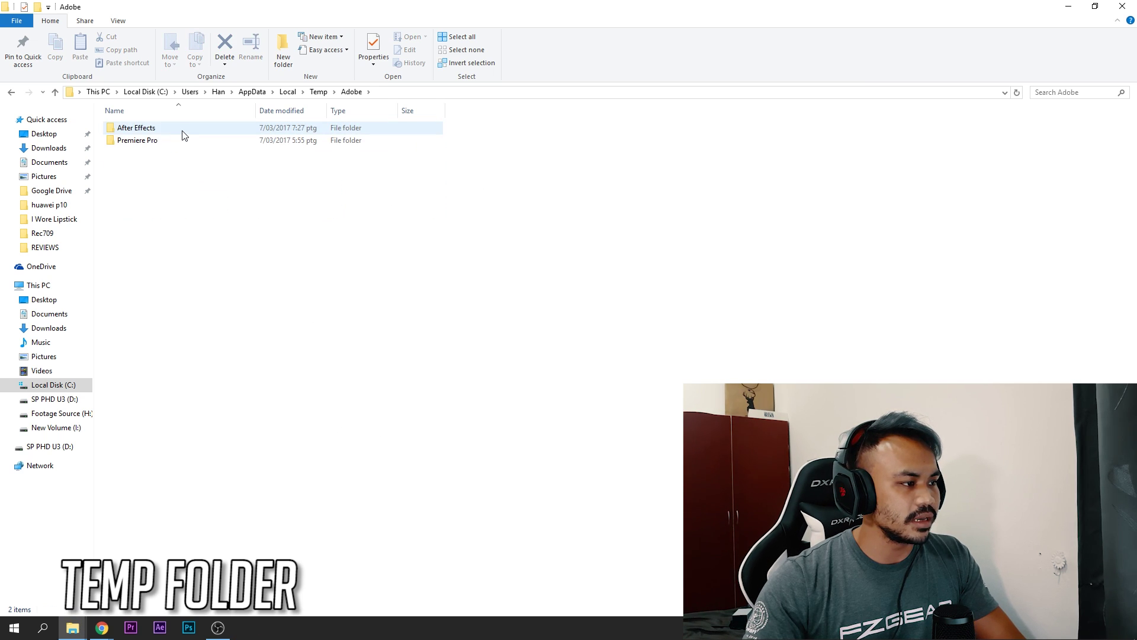
left_click_drag(184, 155, 173, 130)
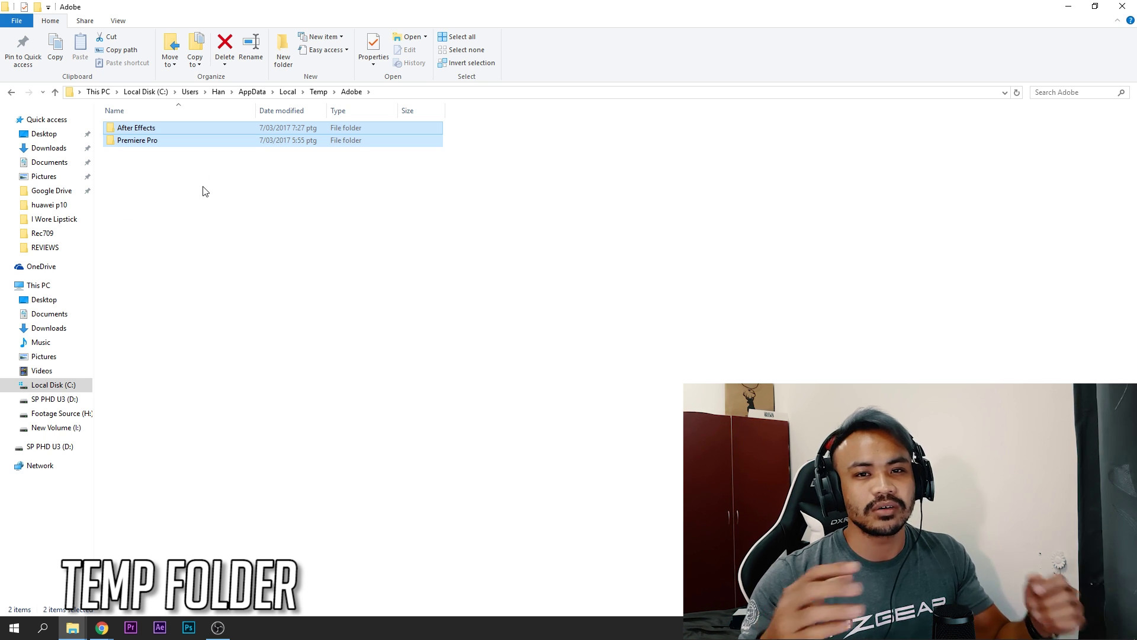
double_click(159, 141)
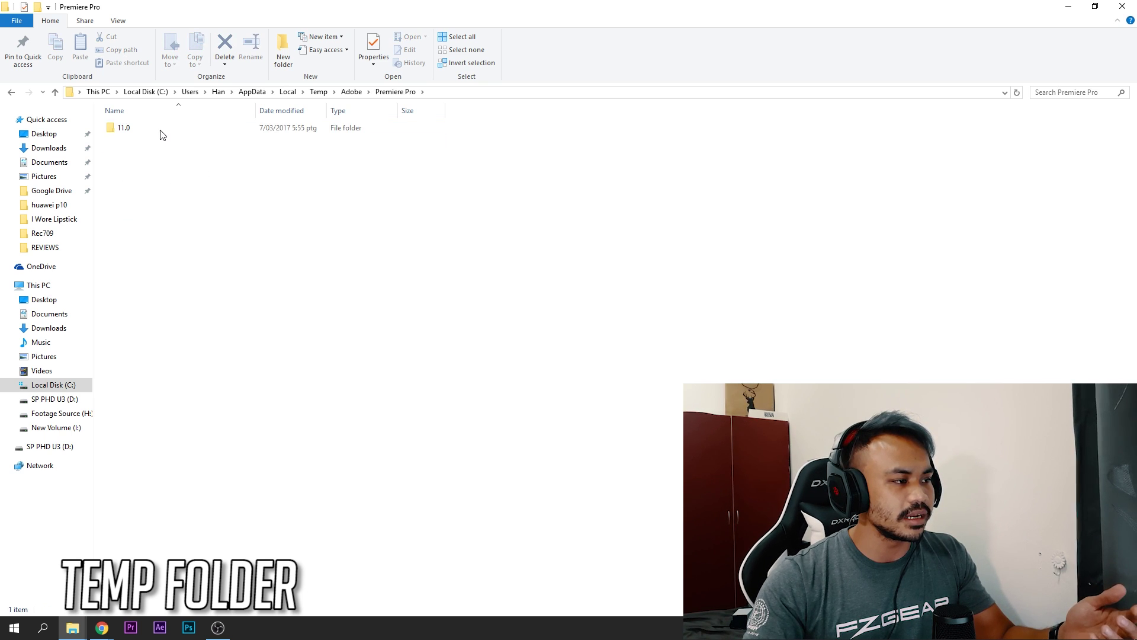
double_click(160, 129)
key("BackSpace")
key("BackSpace")
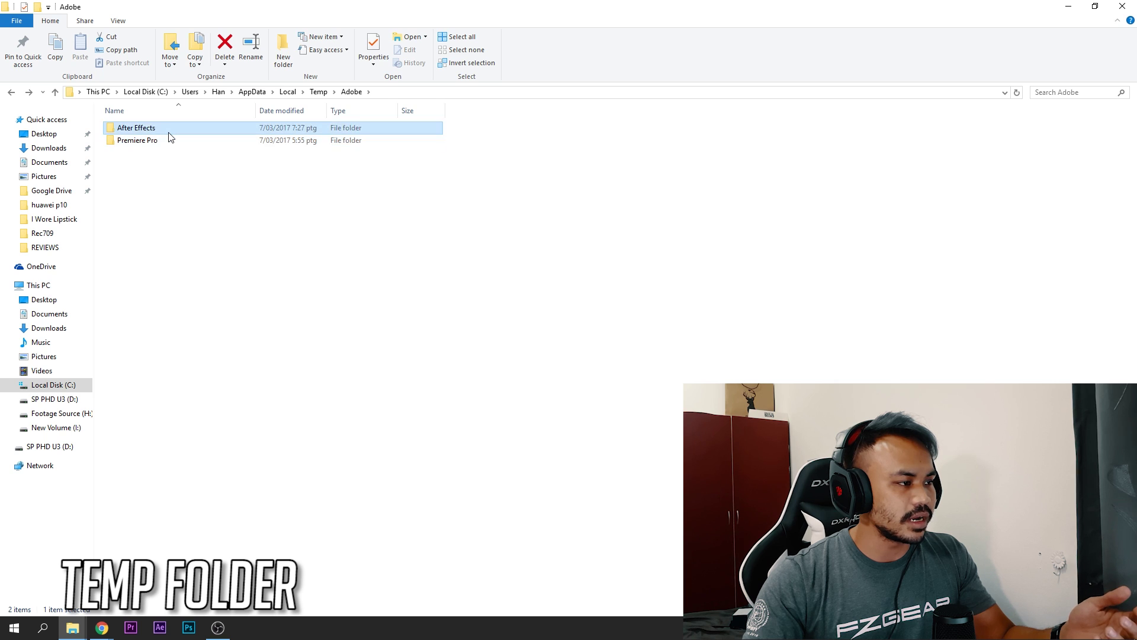
- Inspect the Disk Cache folder under After Effects 14.0 and return to the Adobe folder
double_click(168, 133)
double_click(169, 133)
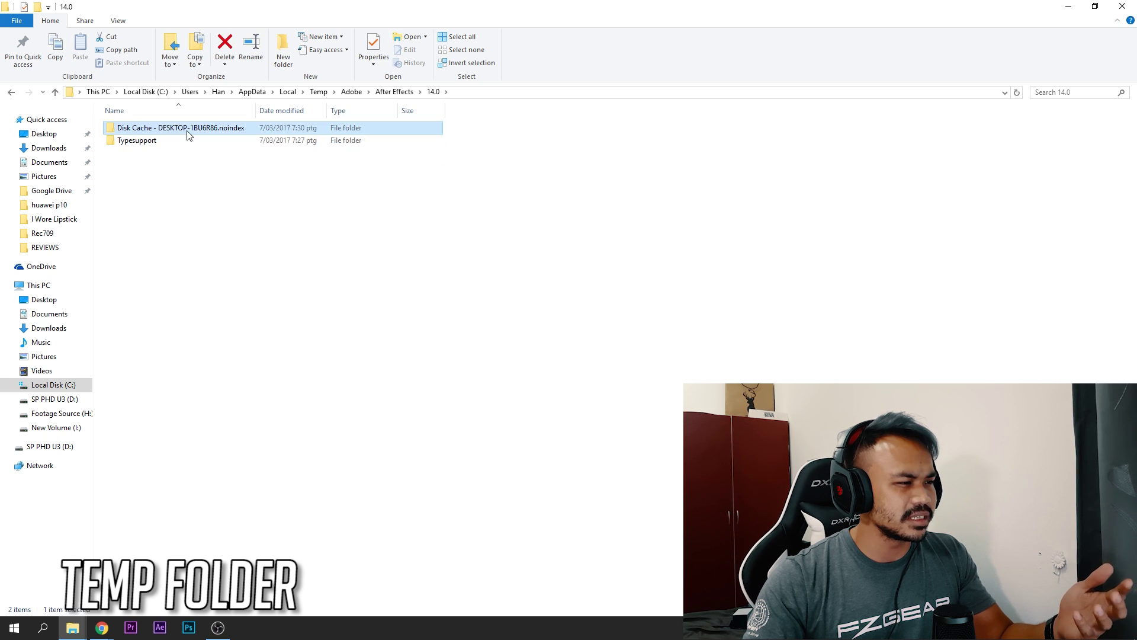
double_click(186, 131)
key("BackSpace")
key("BackSpace")
key("BackSpace")
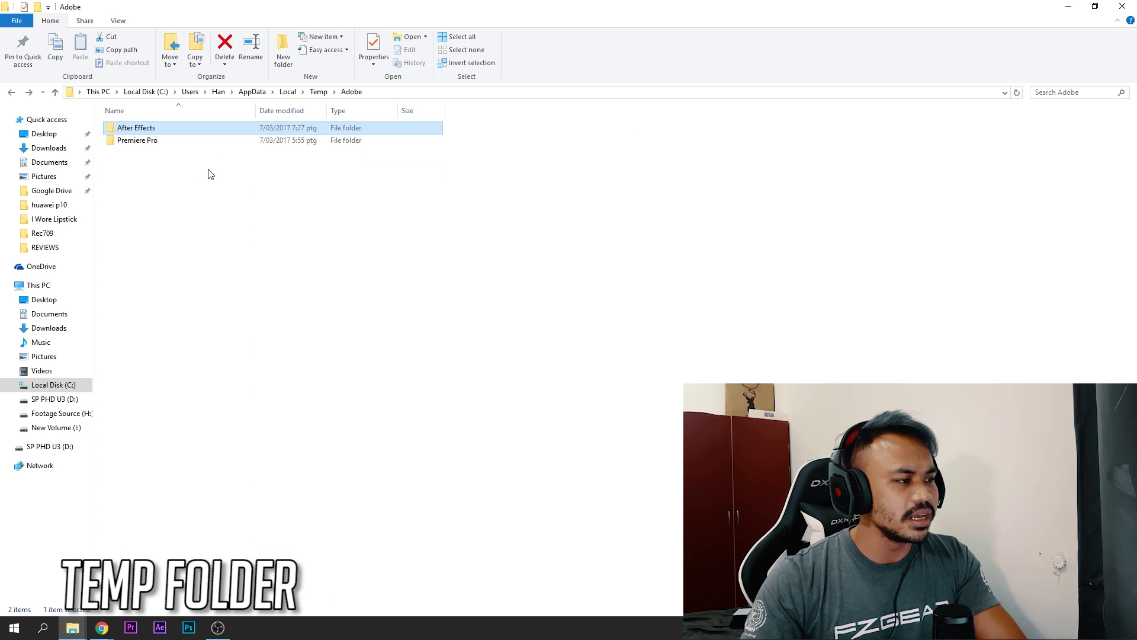
- Delete the leftover Adobe folder from the Temp folder and confirm its removal
left_click_drag(215, 181, 187, 135)
key("BackSpace")
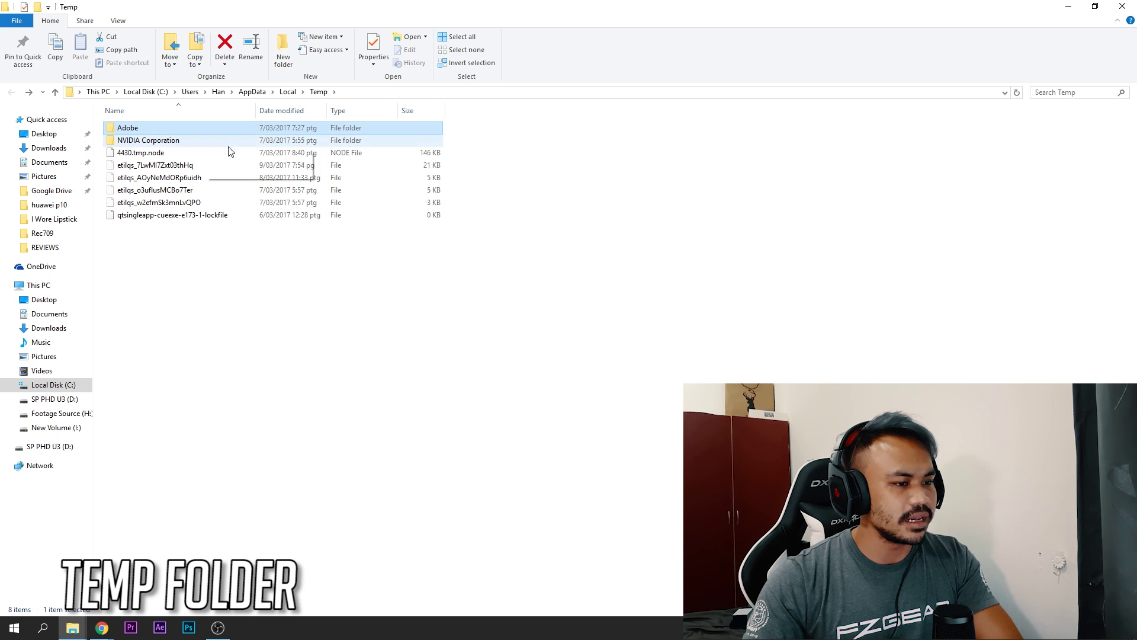
key("Delete")
left_click(609, 256)
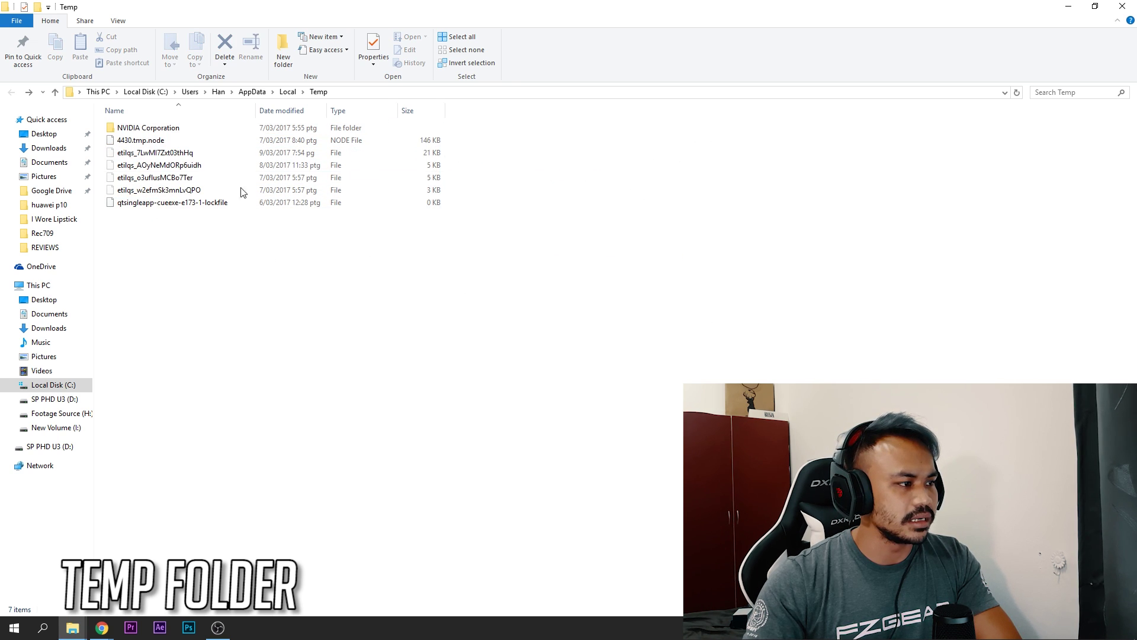
- Check the free space of the drives in This PC, and minimize the window
left_click(219, 202)
left_click(39, 285)
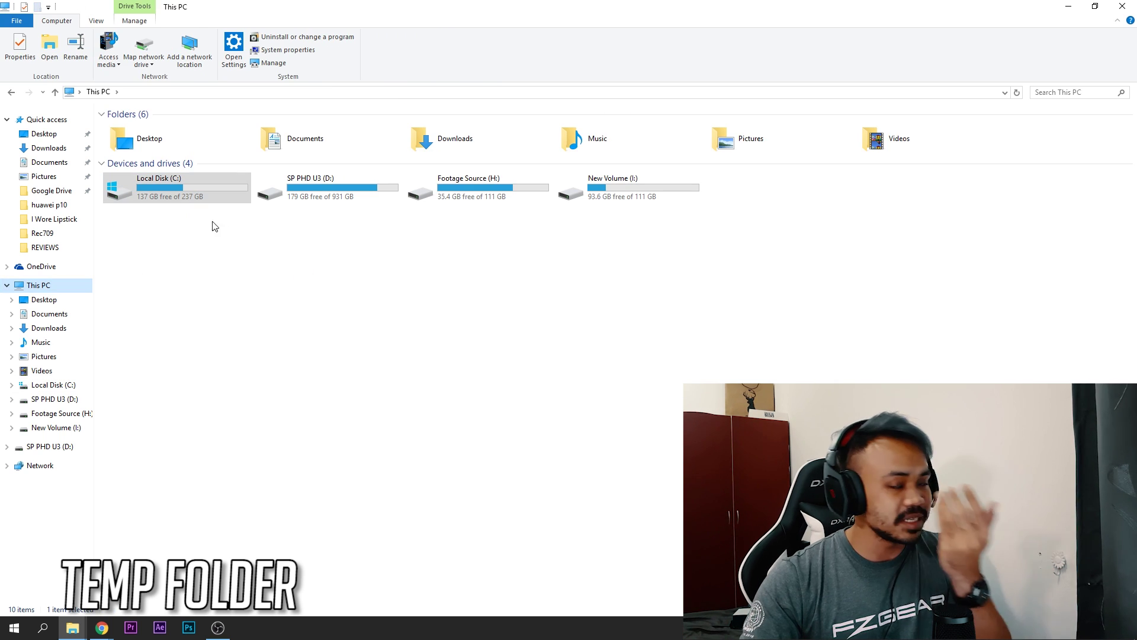
left_click(258, 241)
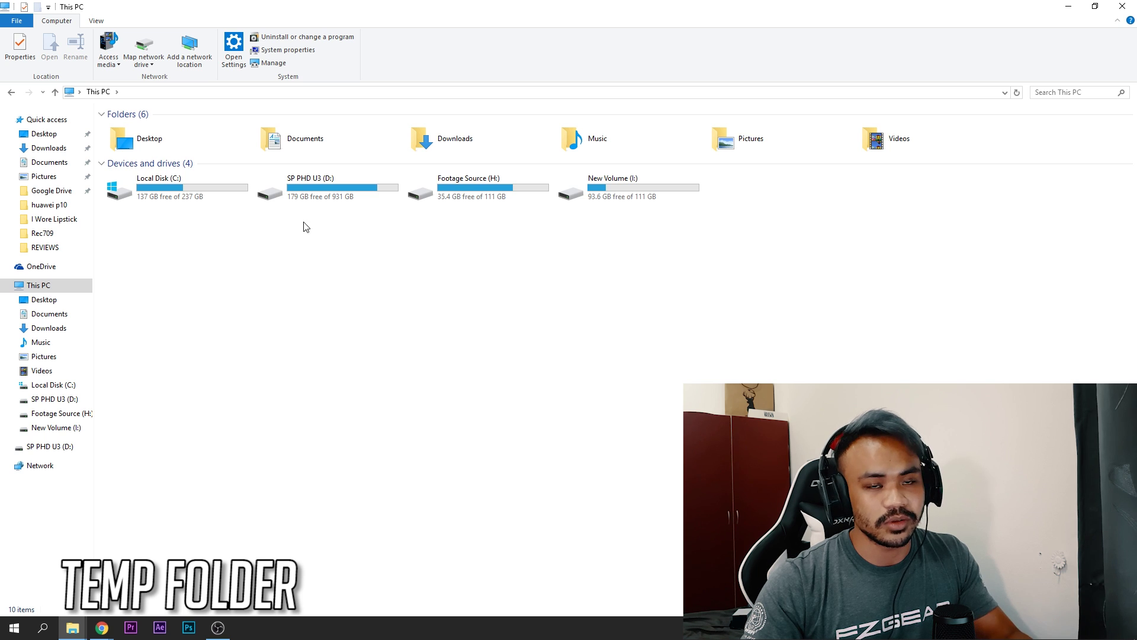
left_click(1068, 6)
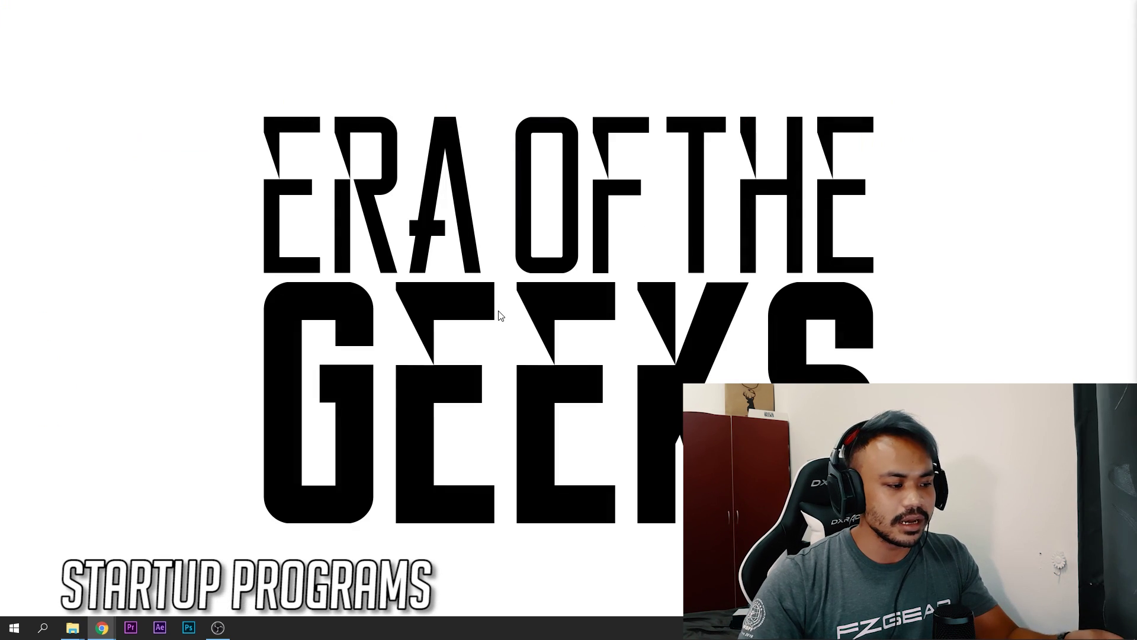
- Disable Java Update Scheduler in the startup programs of Task Manager
right_click(393, 626)
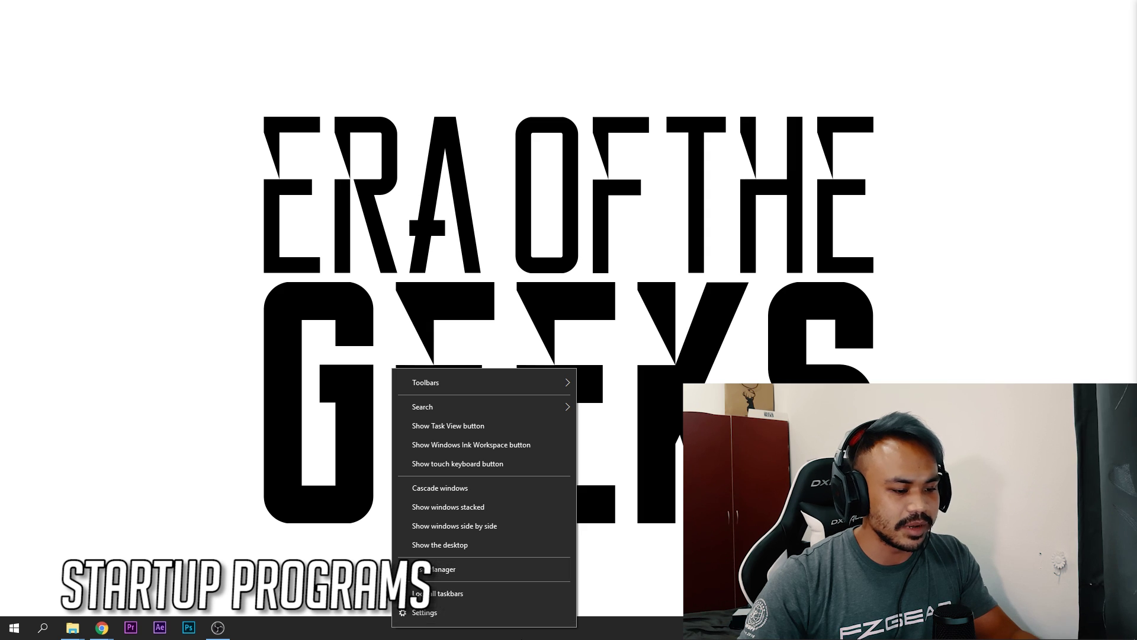
left_click(421, 570)
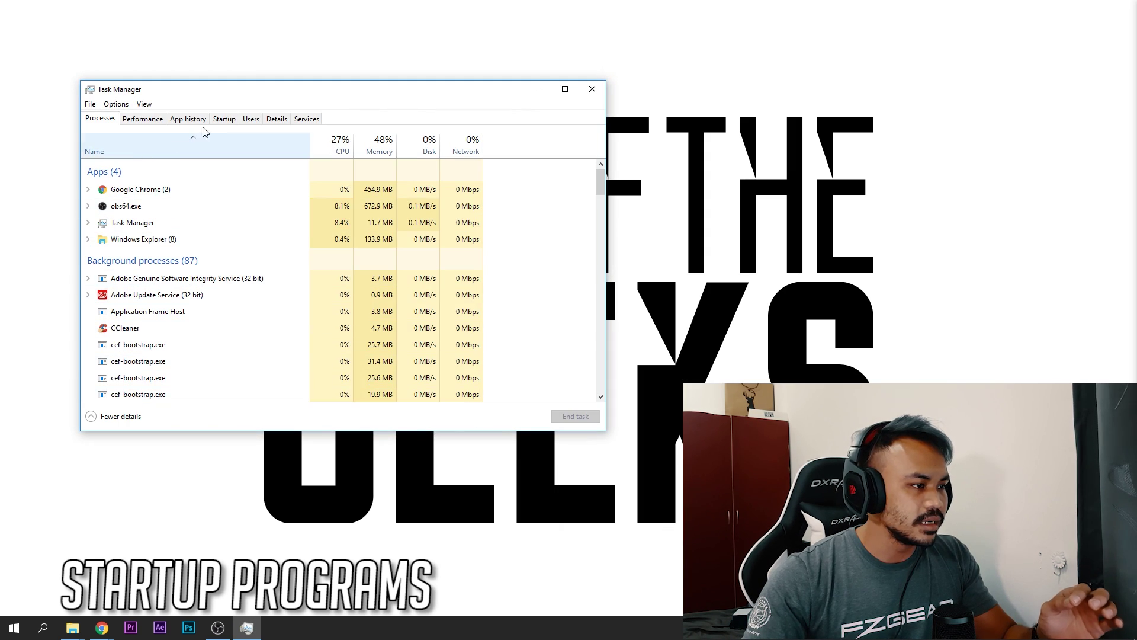
left_click(224, 119)
left_click(181, 184)
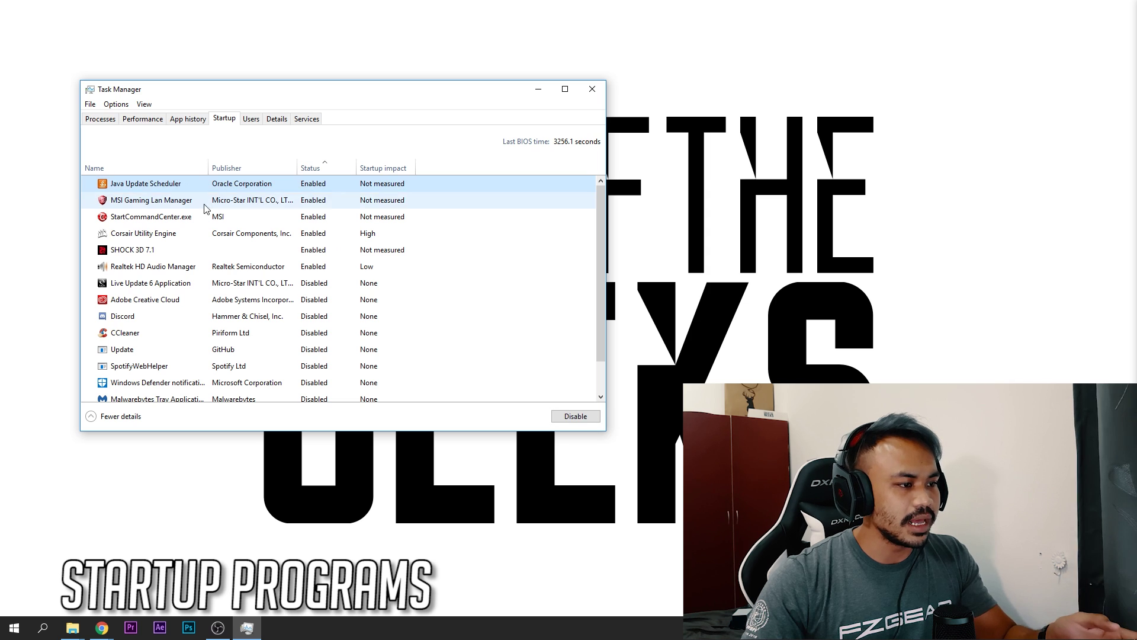
right_click(174, 185)
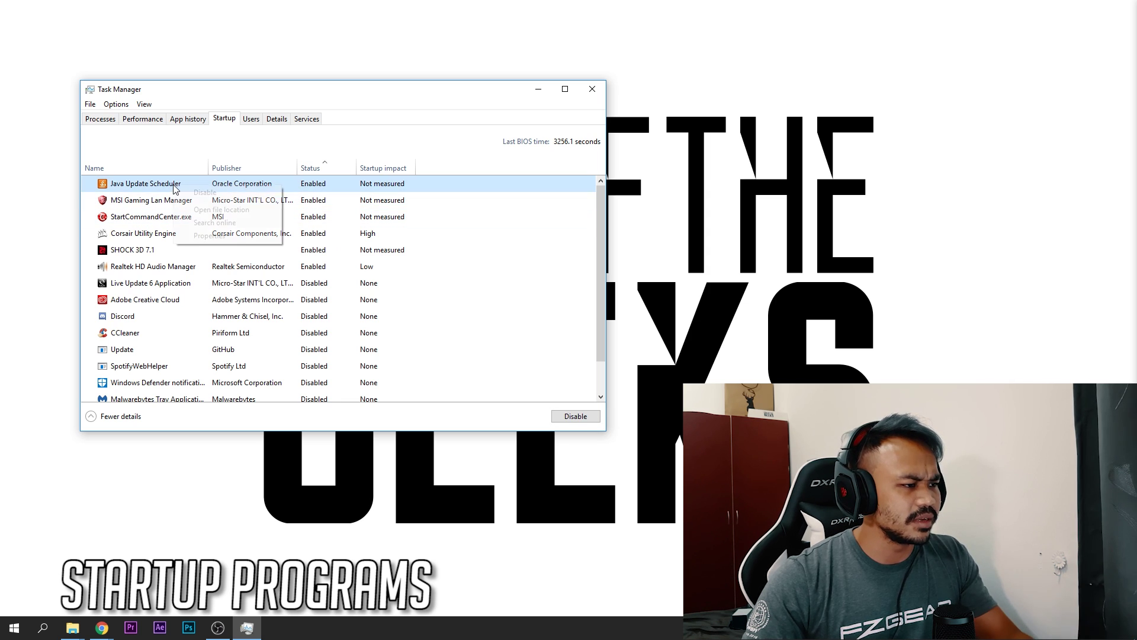
left_click(205, 192)
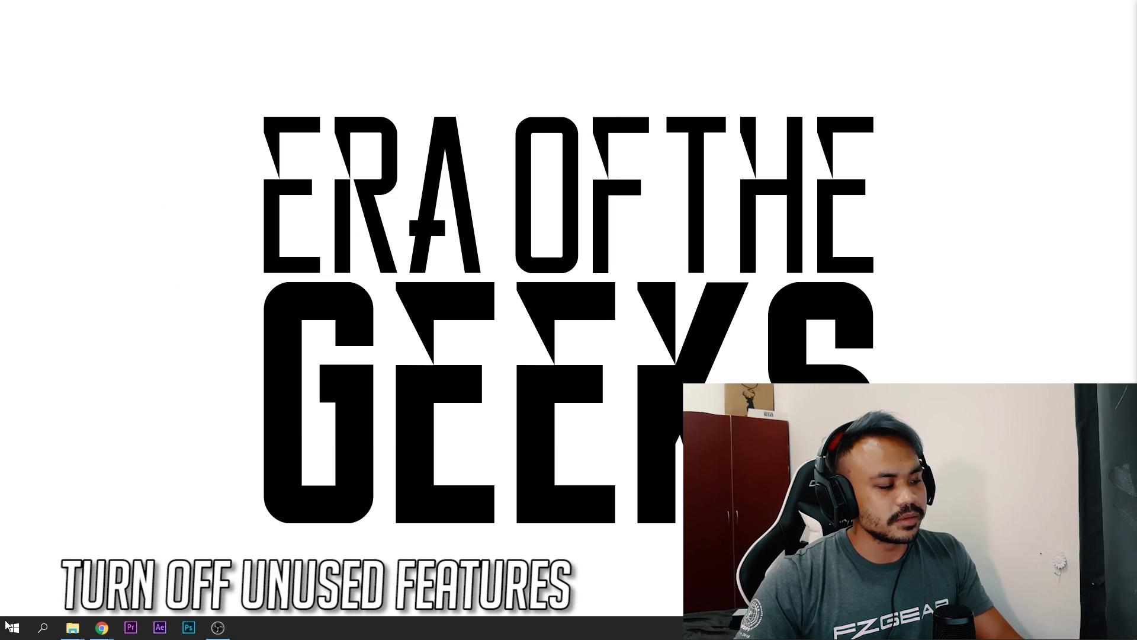
- Search Windows for "privacy" and open the Privacy settings
left_click(8, 626)
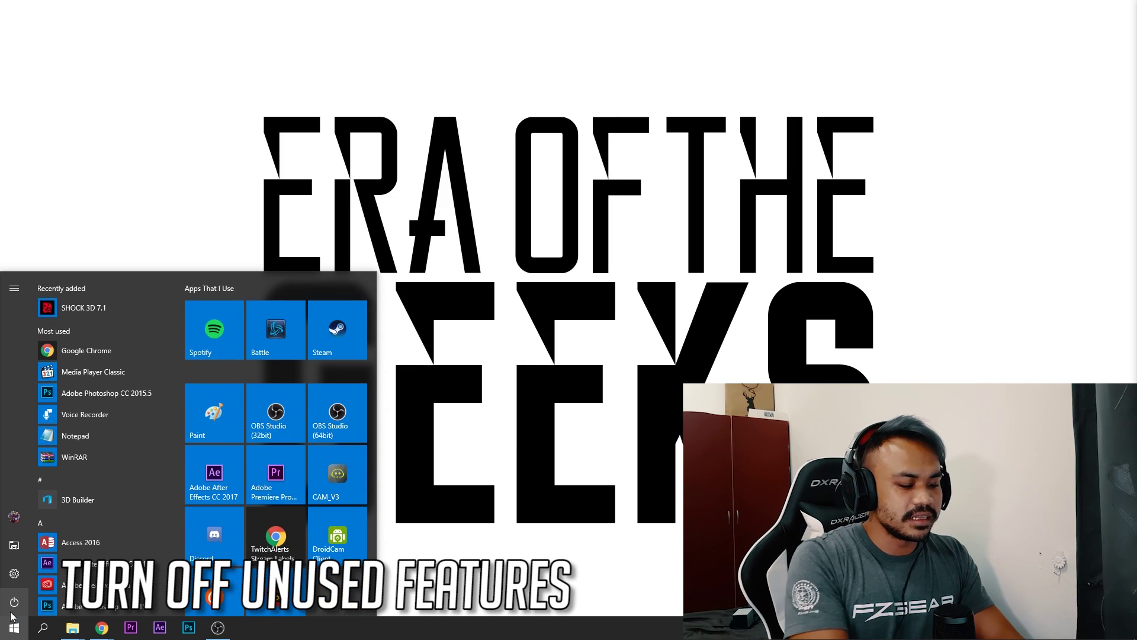
type("privacy")
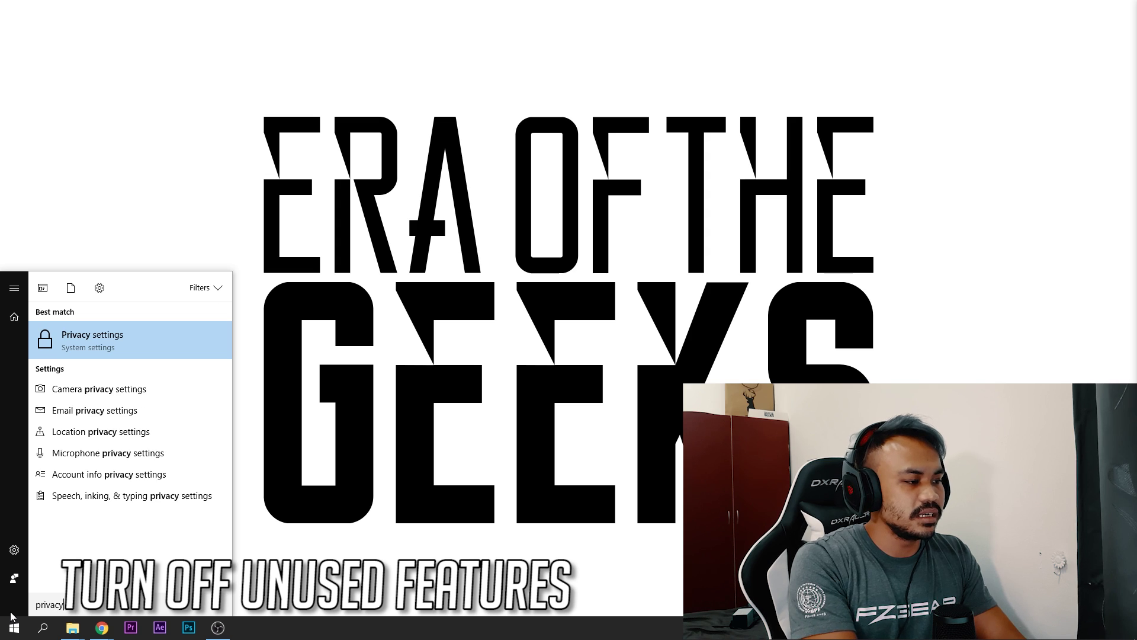
key("Return")
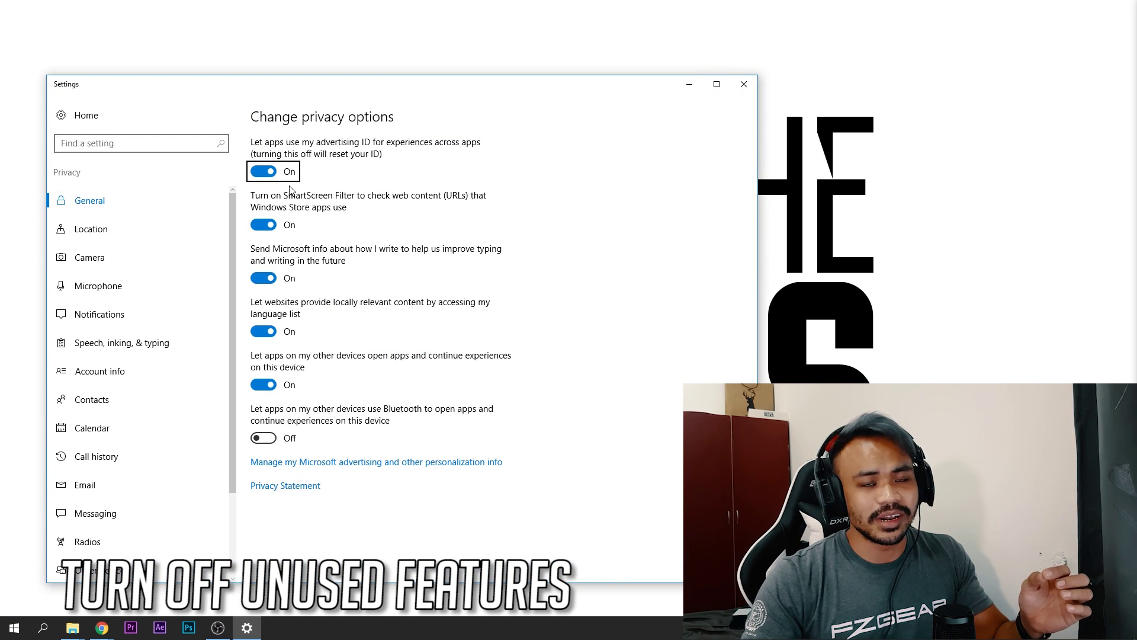
- Turn off the General privacy options for advertising ID, SmartScreen Filter, writing info, language list access and opening apps from other devices
left_click(267, 171)
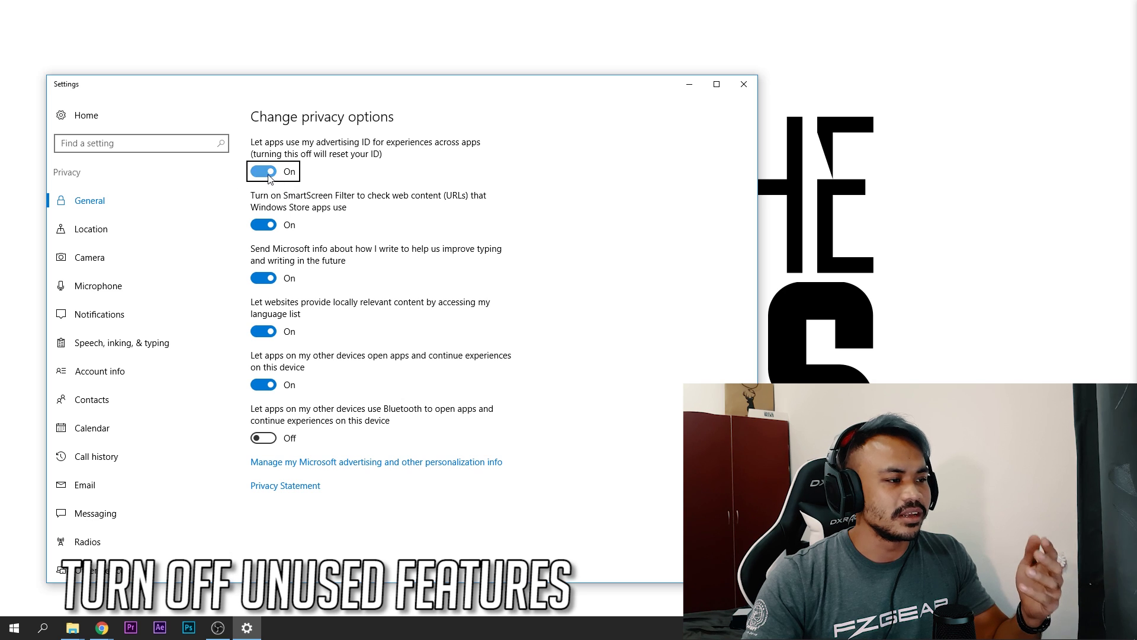
left_click(264, 227)
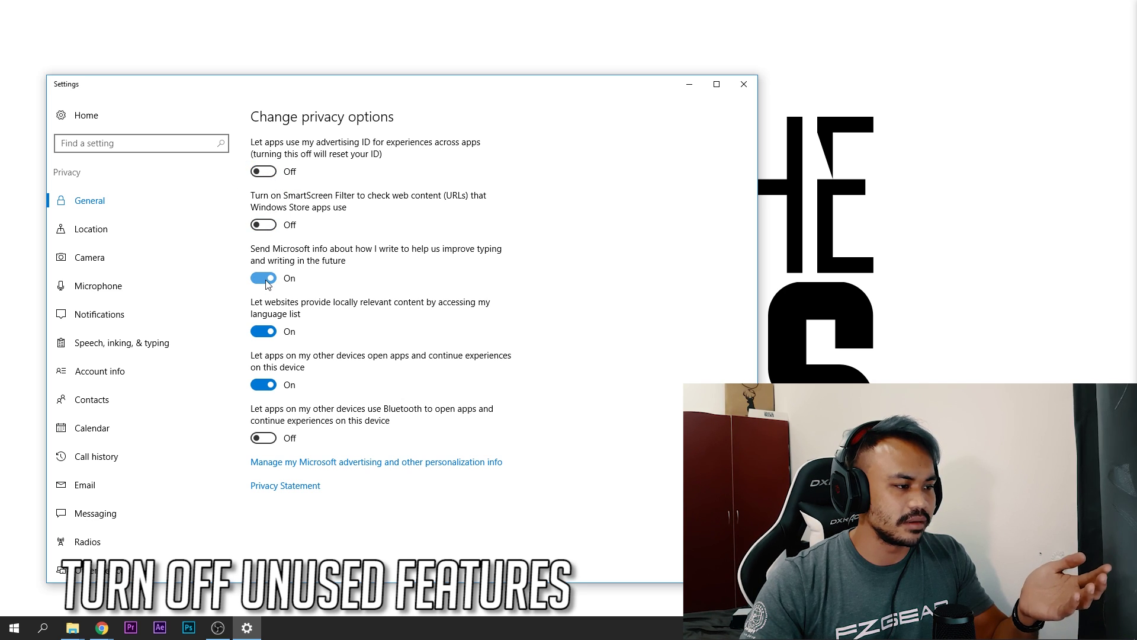
left_click(266, 282)
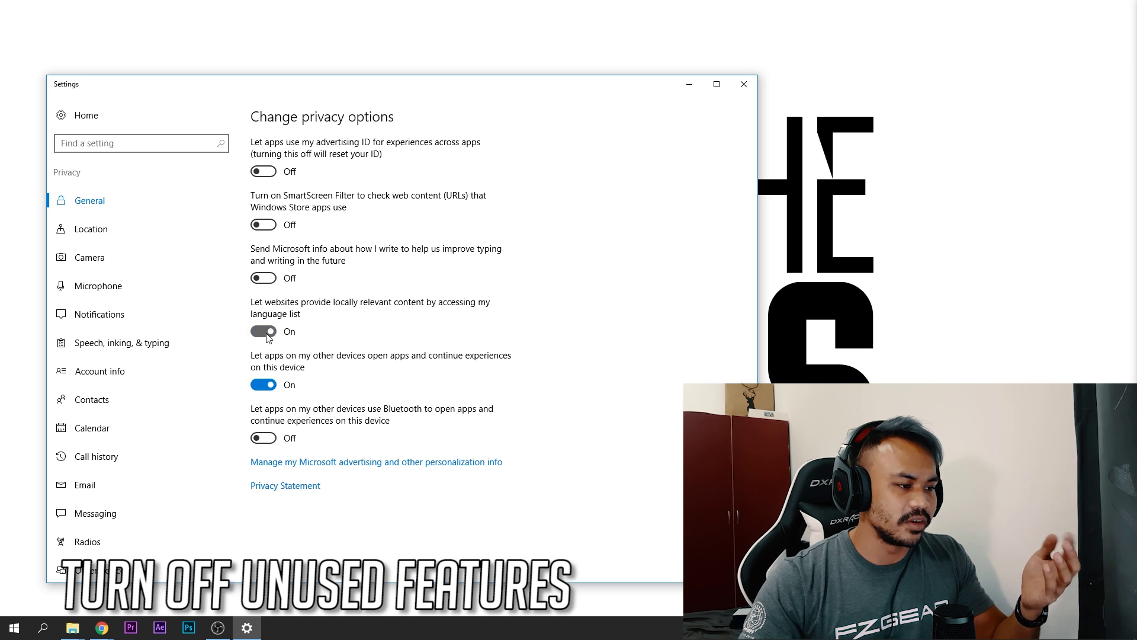
left_click(266, 333)
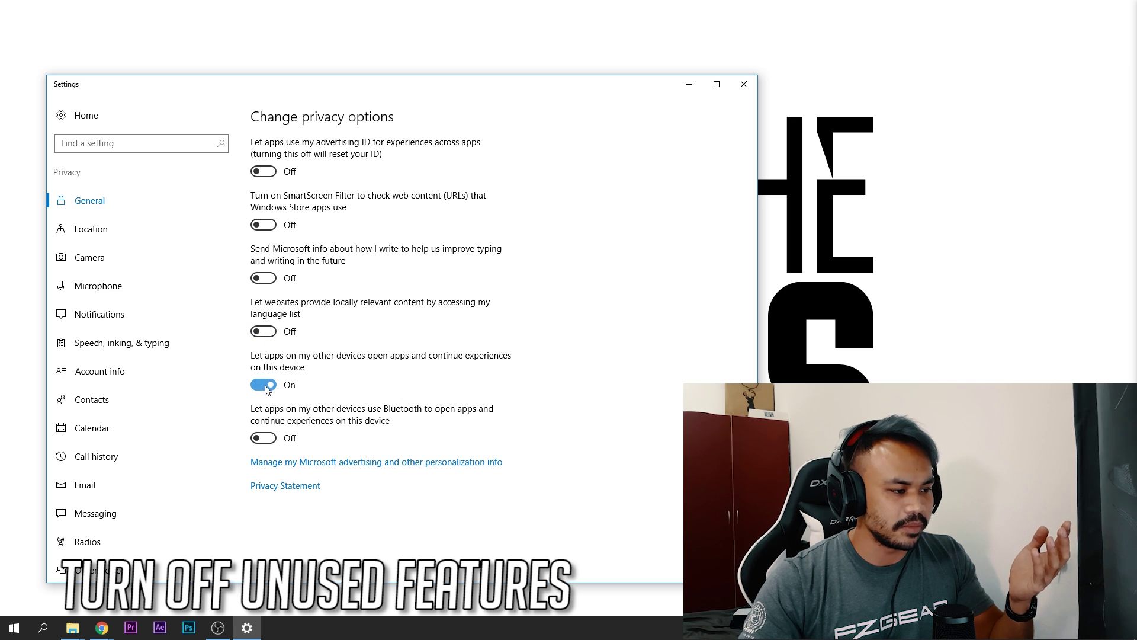
left_click(267, 385)
- Check the Location privacy settings and their app list, and turn off app access to the camera
left_click(125, 227)
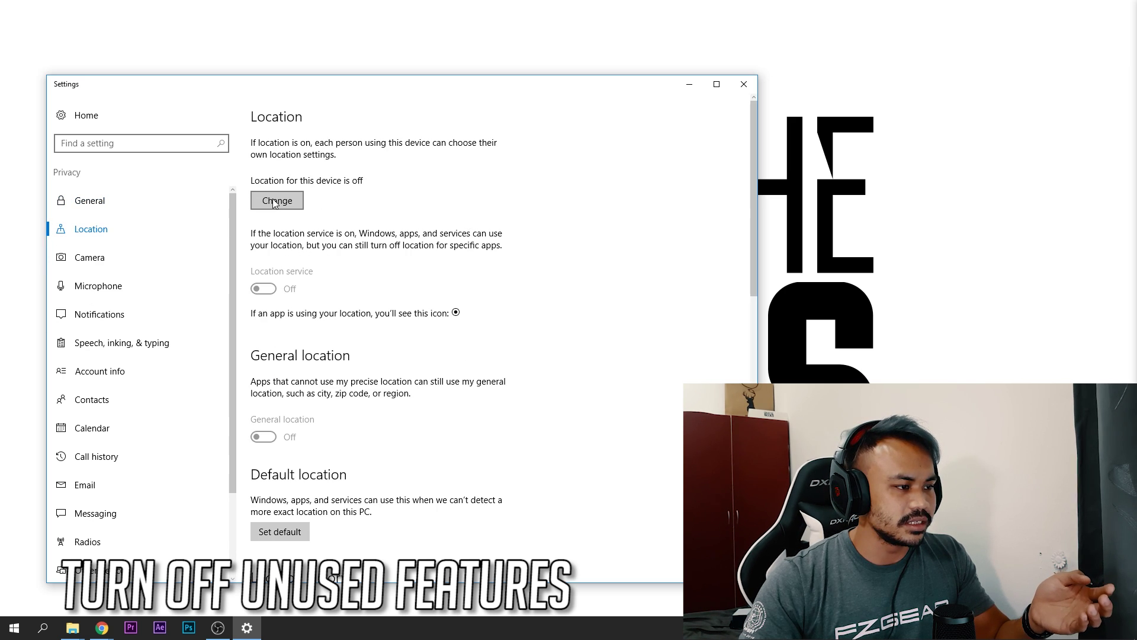
scroll(373, 237, "down", 5)
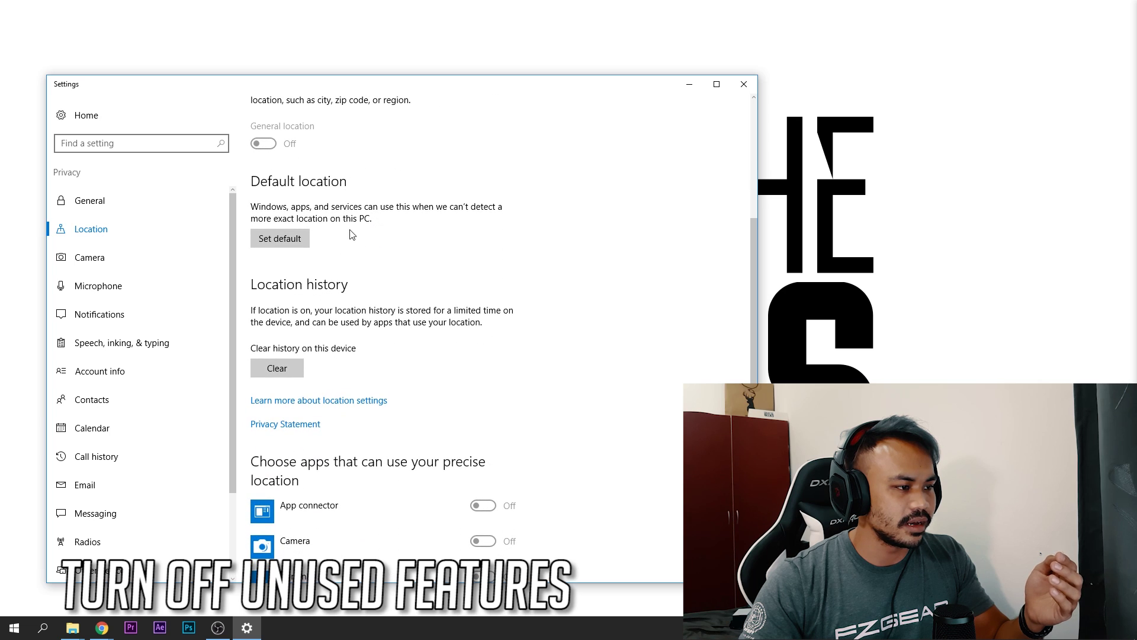
scroll(314, 232, "down", 7)
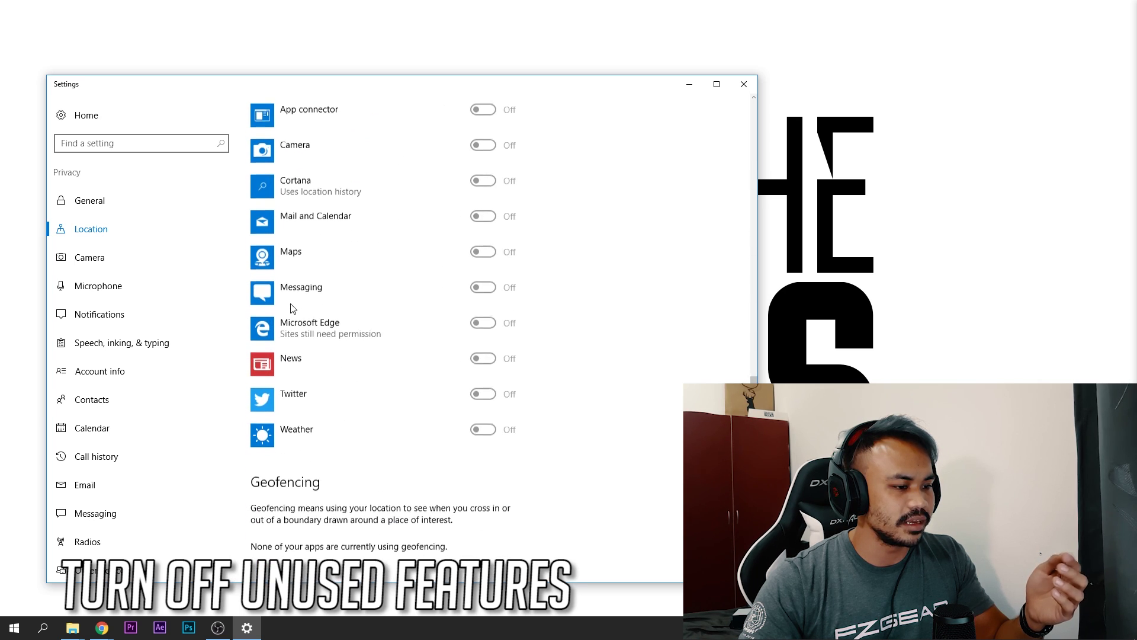
left_click(126, 256)
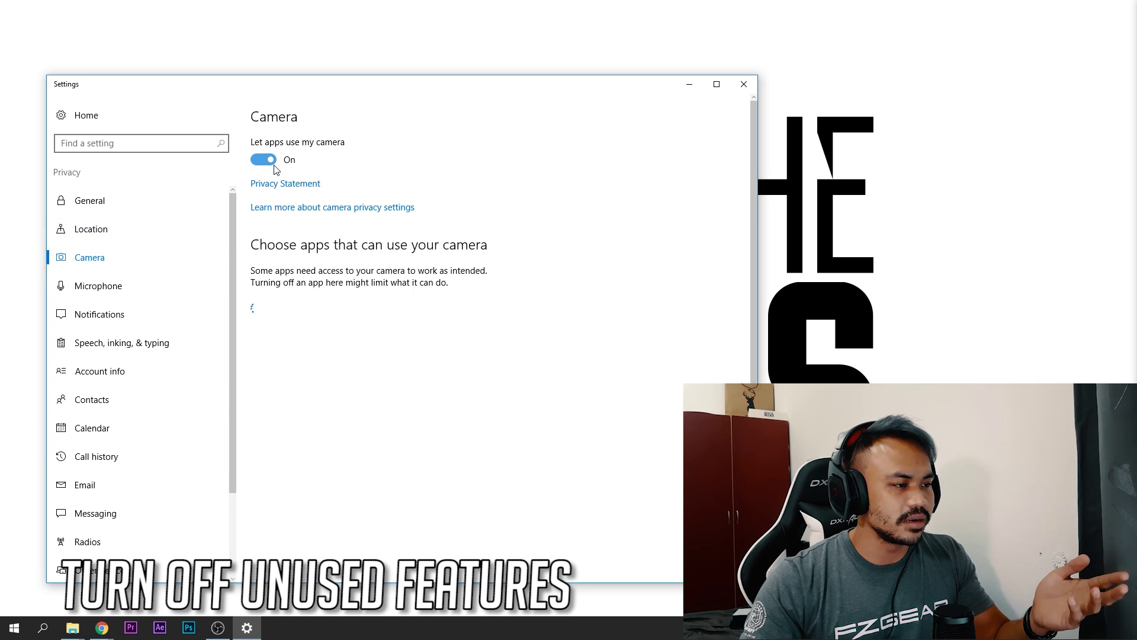
left_click(272, 162)
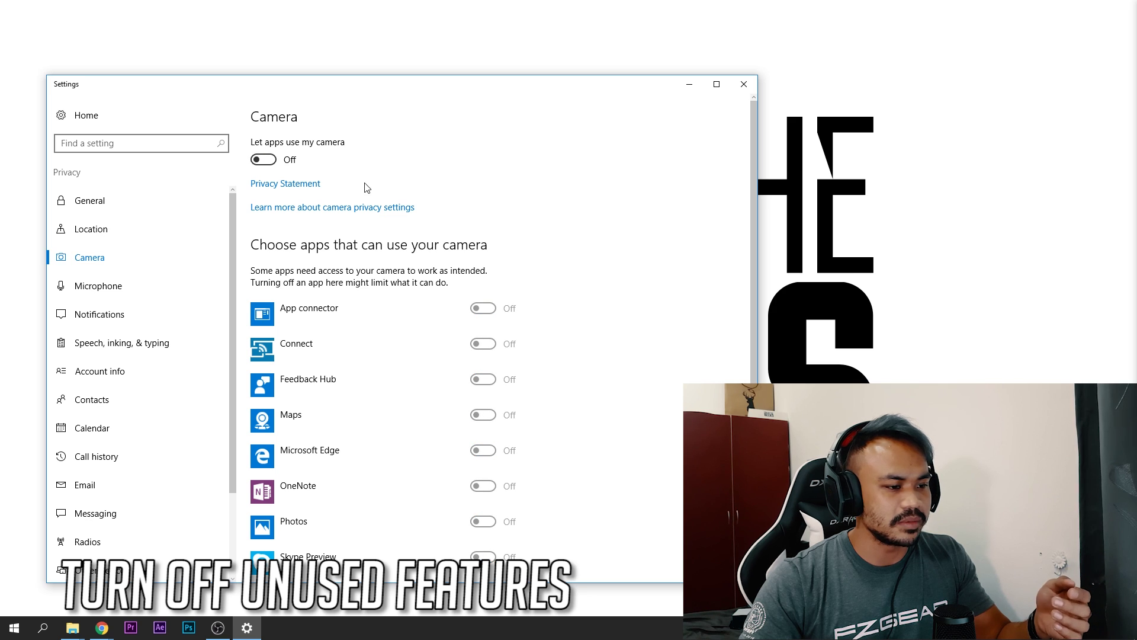
- Open the Microphone privacy settings and review which apps can use the microphone
left_click(138, 285)
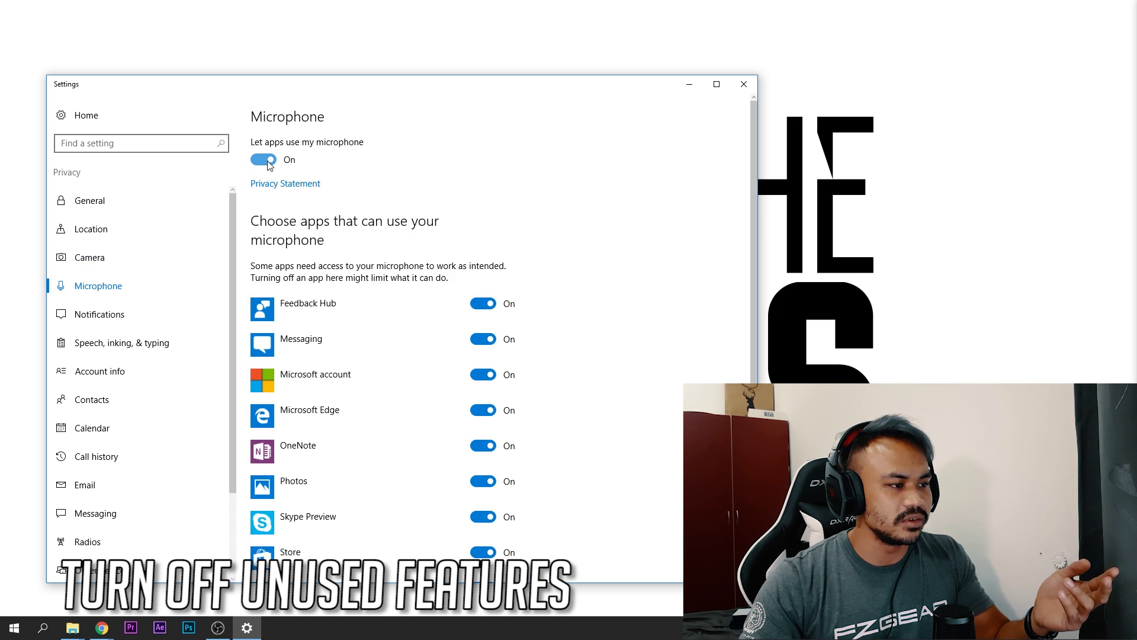
scroll(287, 177, "down", 4)
scroll(292, 191, "up", 4)
scroll(418, 256, "down", 4)
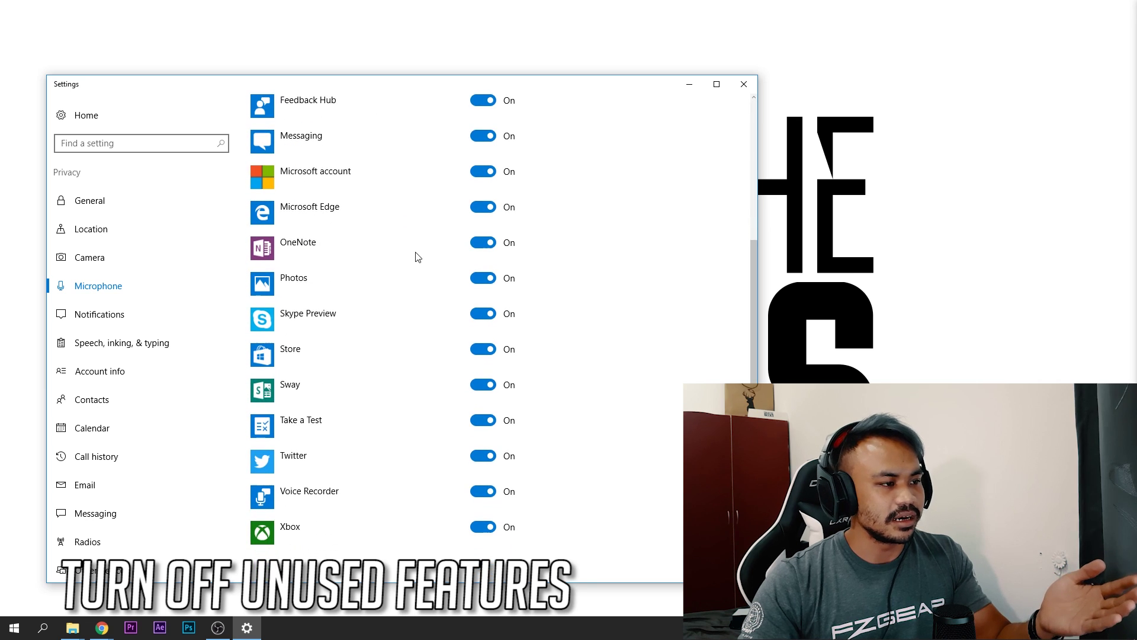
scroll(419, 271, "up", 4)
left_click(265, 160)
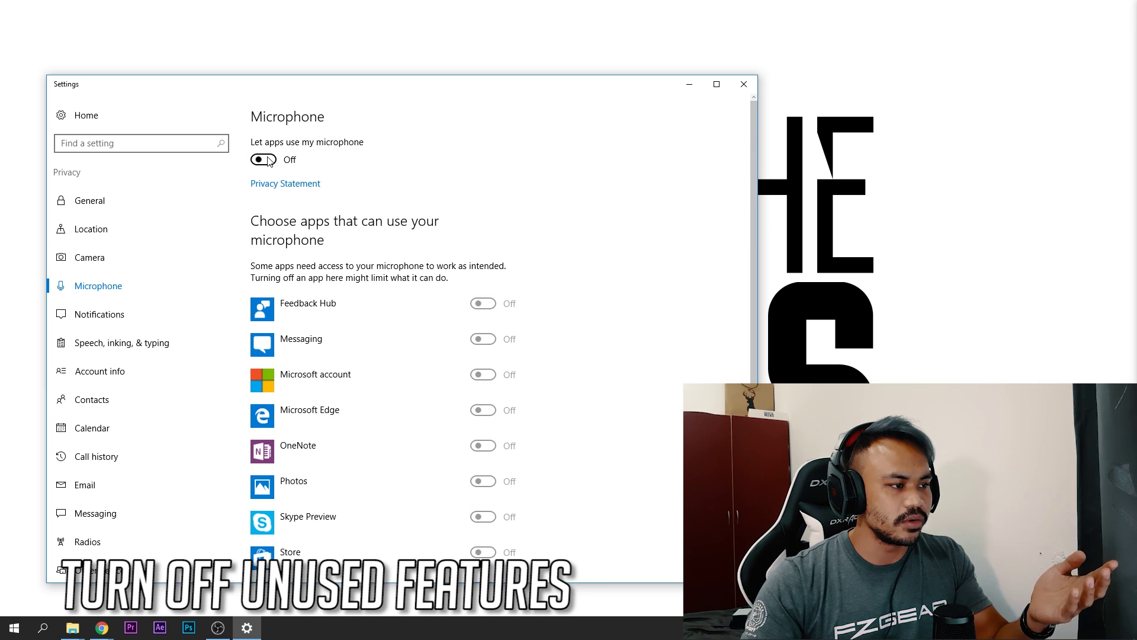
scroll(356, 285, "down", 3)
scroll(431, 343, "up", 3)
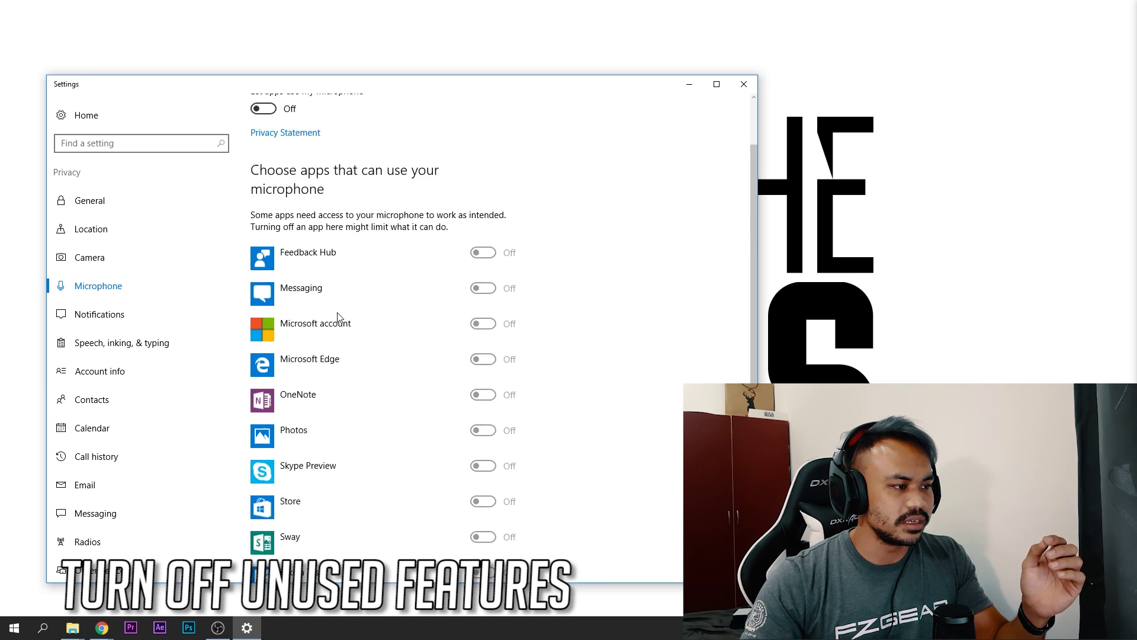
left_click(264, 160)
- Turn off microphone access for every listed app except Voice Recorder
left_click(483, 303)
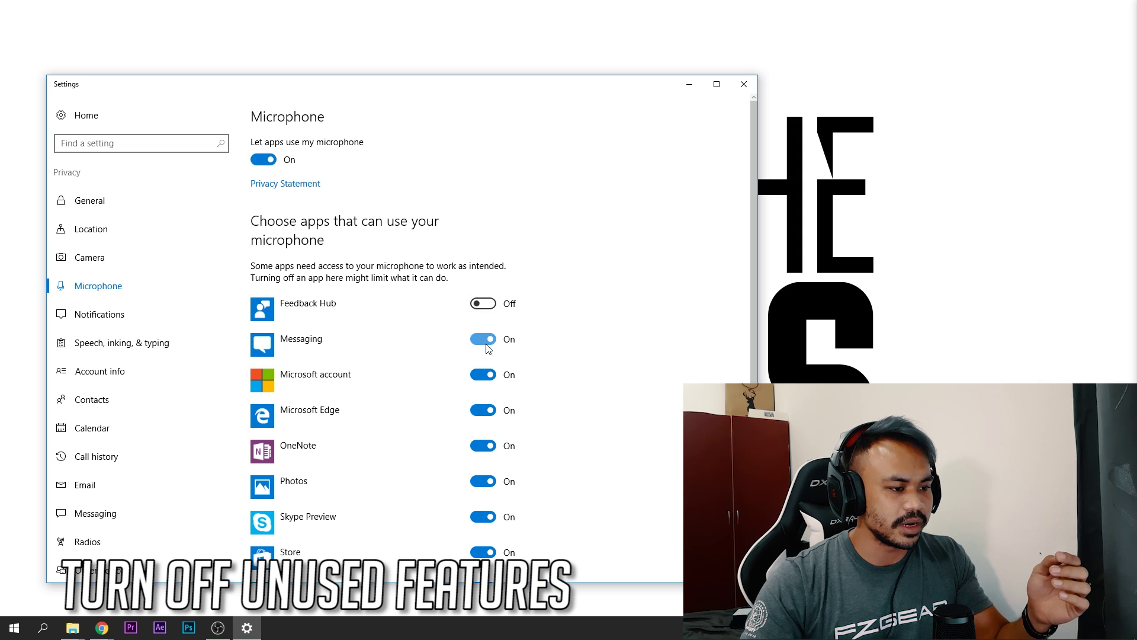
scroll(485, 308, "down", 3)
scroll(320, 393, "down", 1)
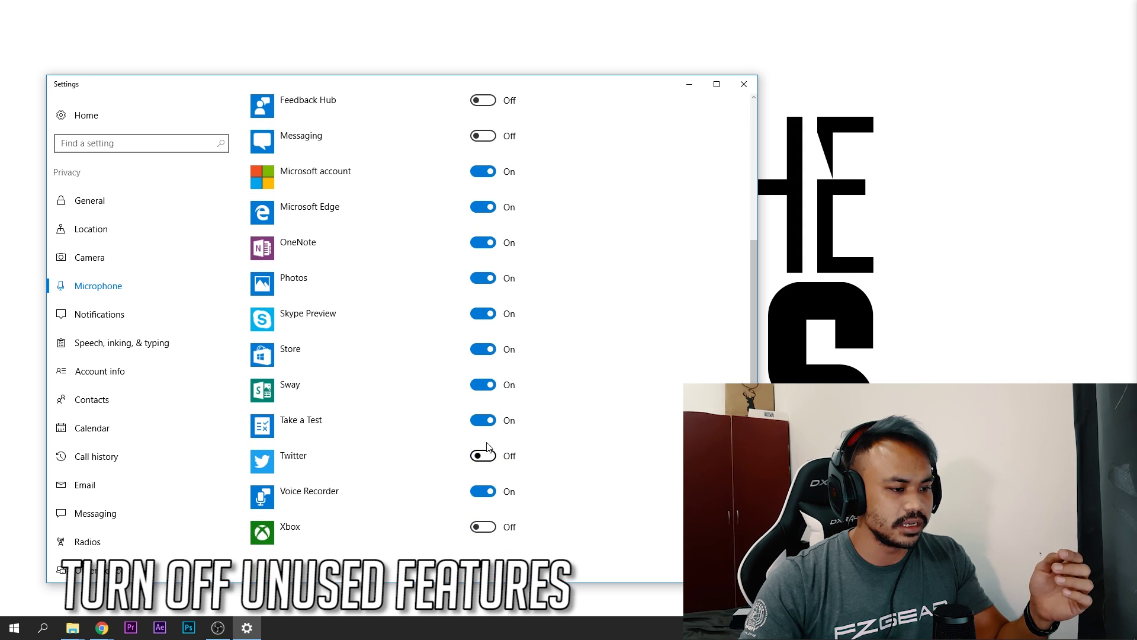
left_click(485, 420)
left_click(485, 384)
left_click(484, 349)
left_click(485, 313)
left_click(485, 277)
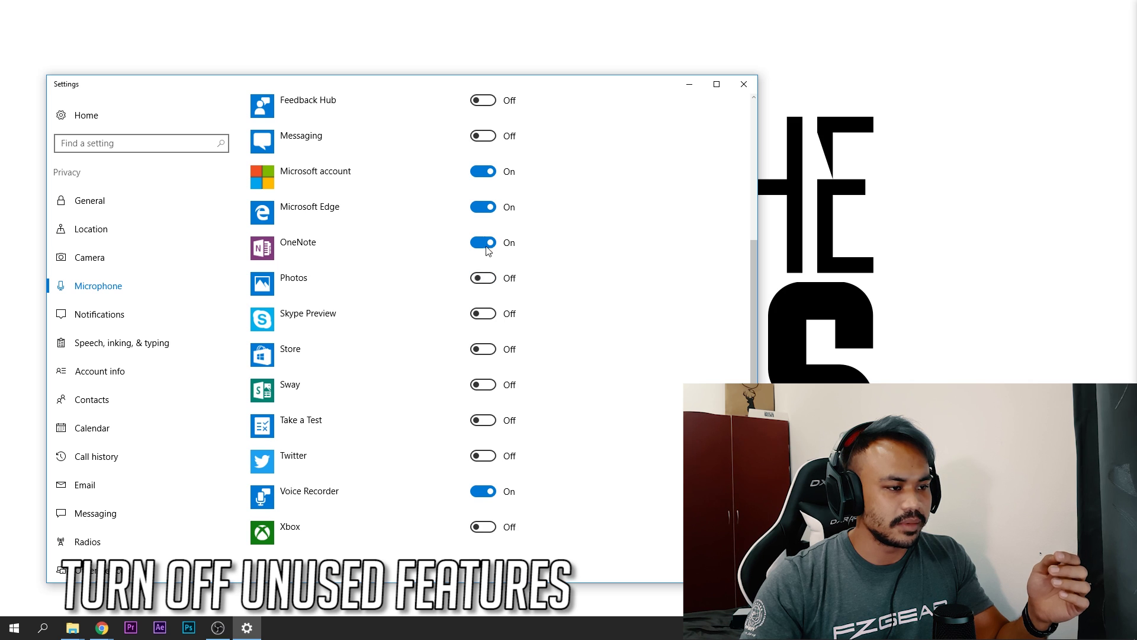
left_click(486, 245)
scroll(468, 214, "up", 4)
scroll(375, 246, "down", 4)
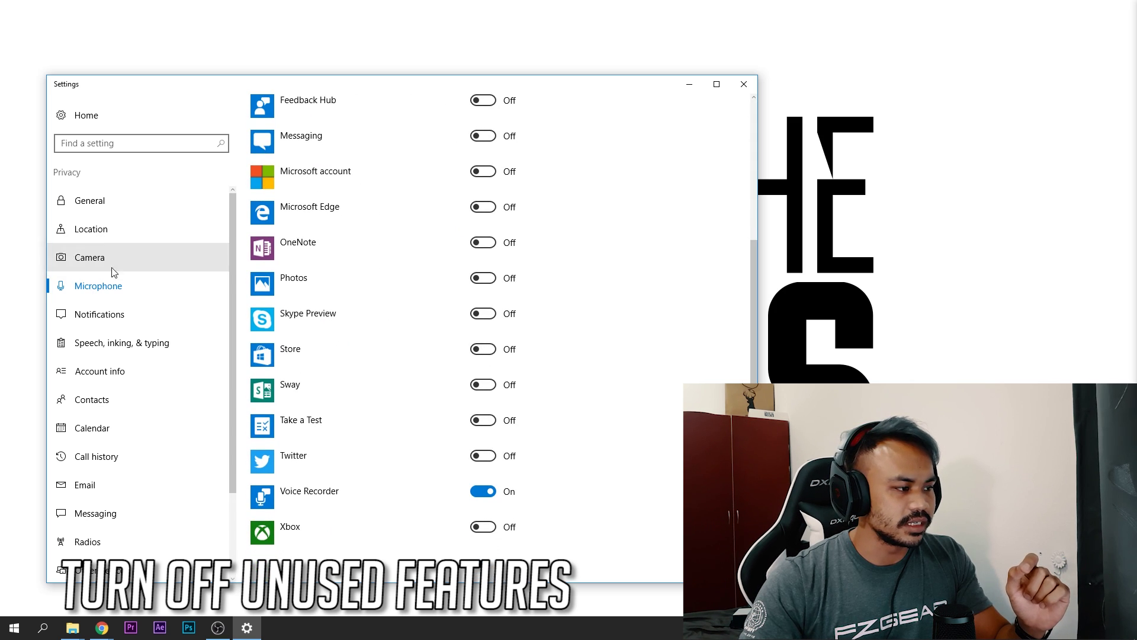
- Turn off app access to notifications, and look through the Speech, inking, & typing, Account info and Contacts privacy settings
left_click(129, 319)
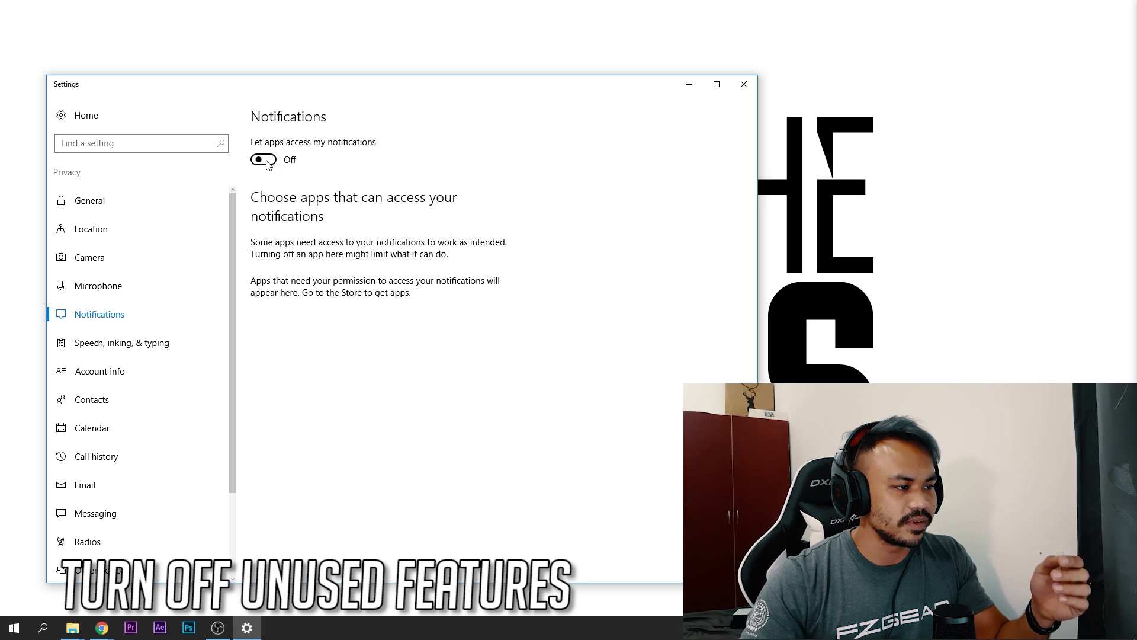
scroll(171, 257, "down", 3)
left_click(166, 234)
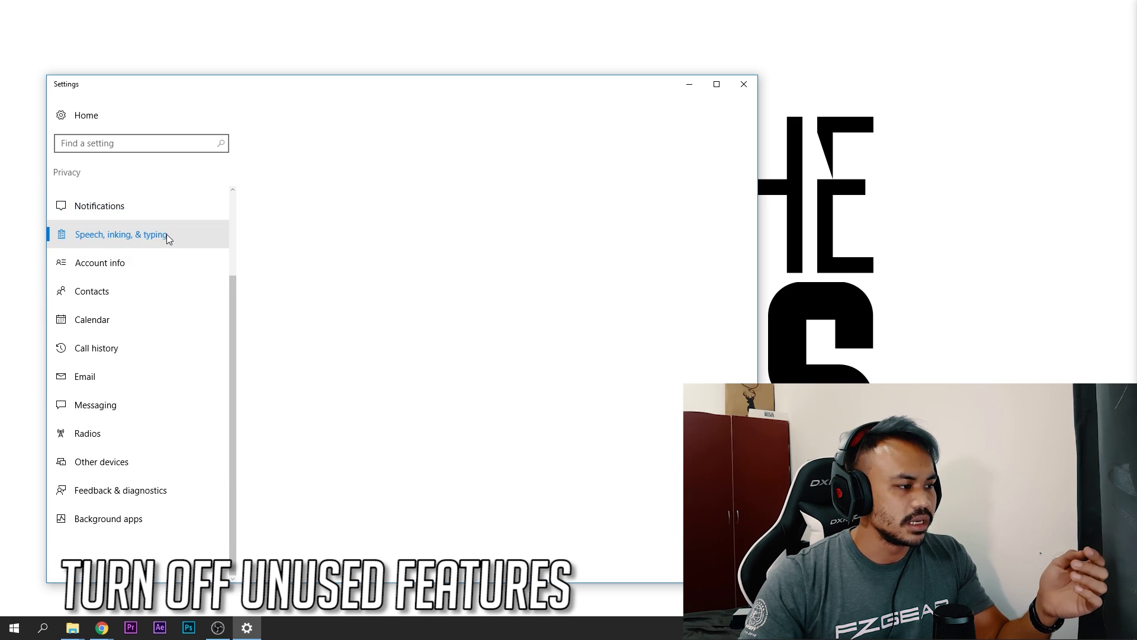
left_click(145, 258)
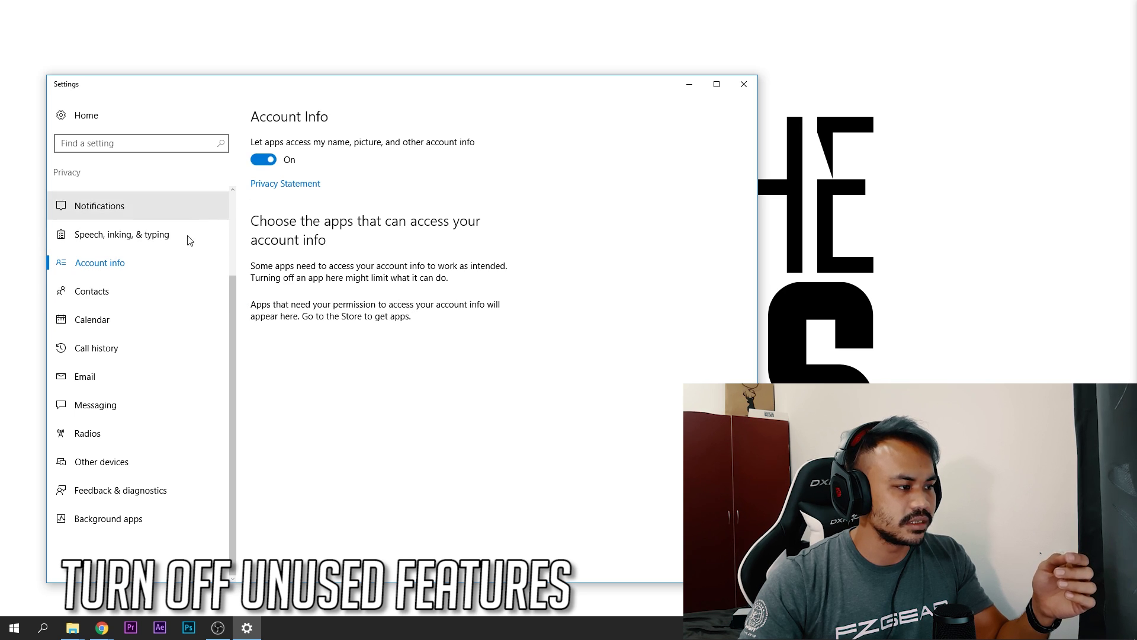
left_click(134, 299)
- In Feedback & diagnostics, set the feedback frequency to Never and the device data sent to Microsoft to Basic
left_click(189, 490)
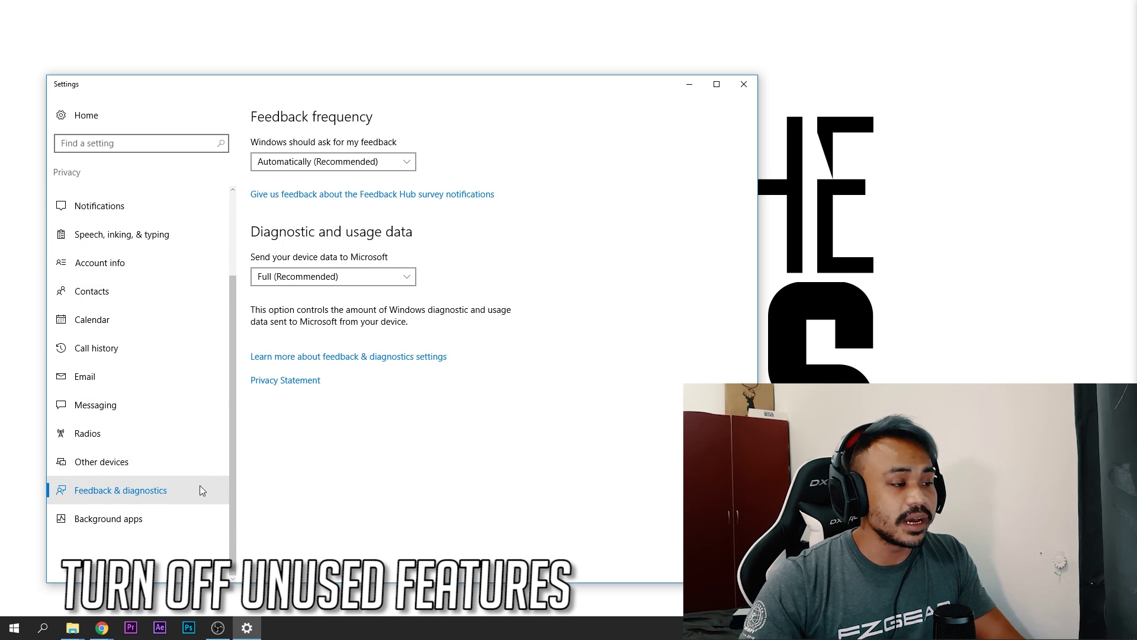
left_click(358, 163)
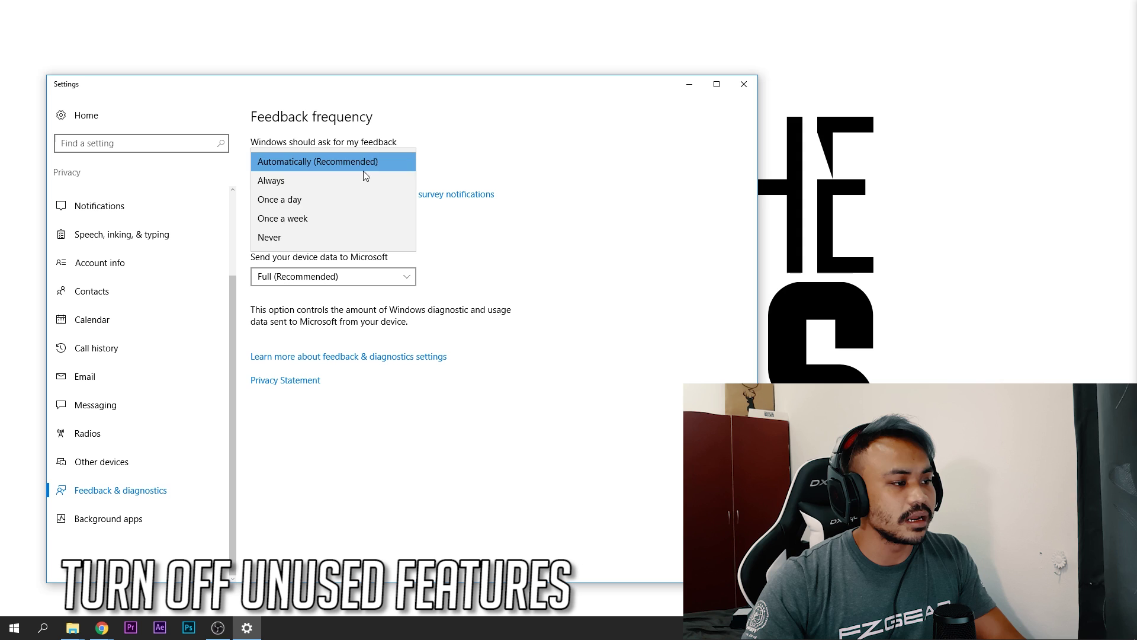
left_click(320, 235)
left_click(371, 276)
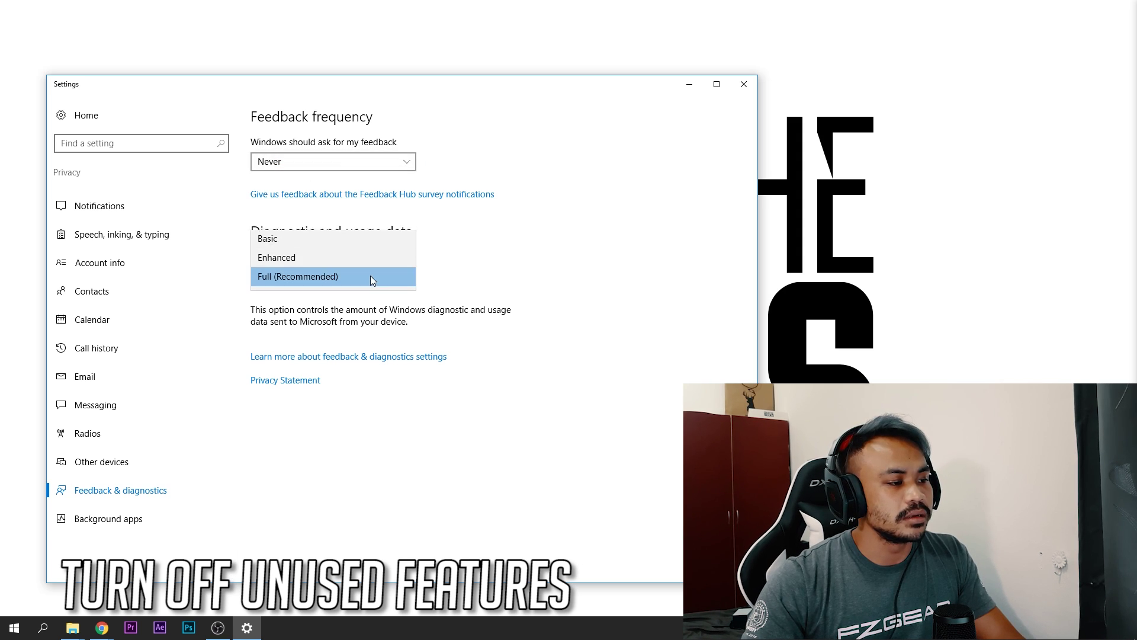
left_click(367, 240)
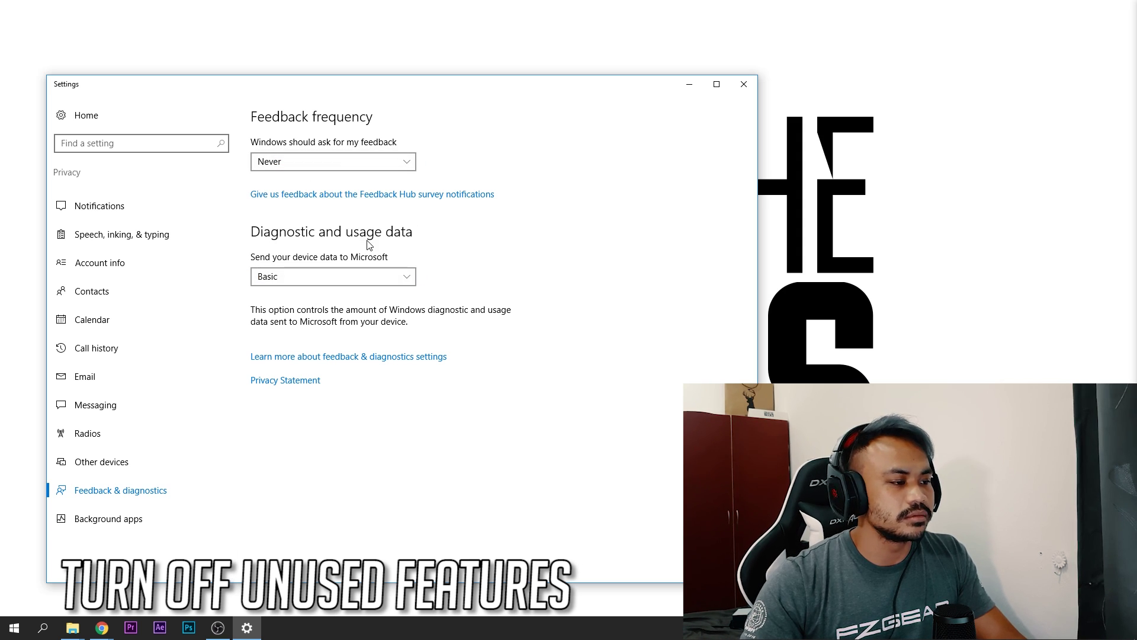
- Review the available options for device data and feedback frequency, keeping Basic and Never selected
left_click(386, 274)
left_click(401, 273)
left_click(393, 279)
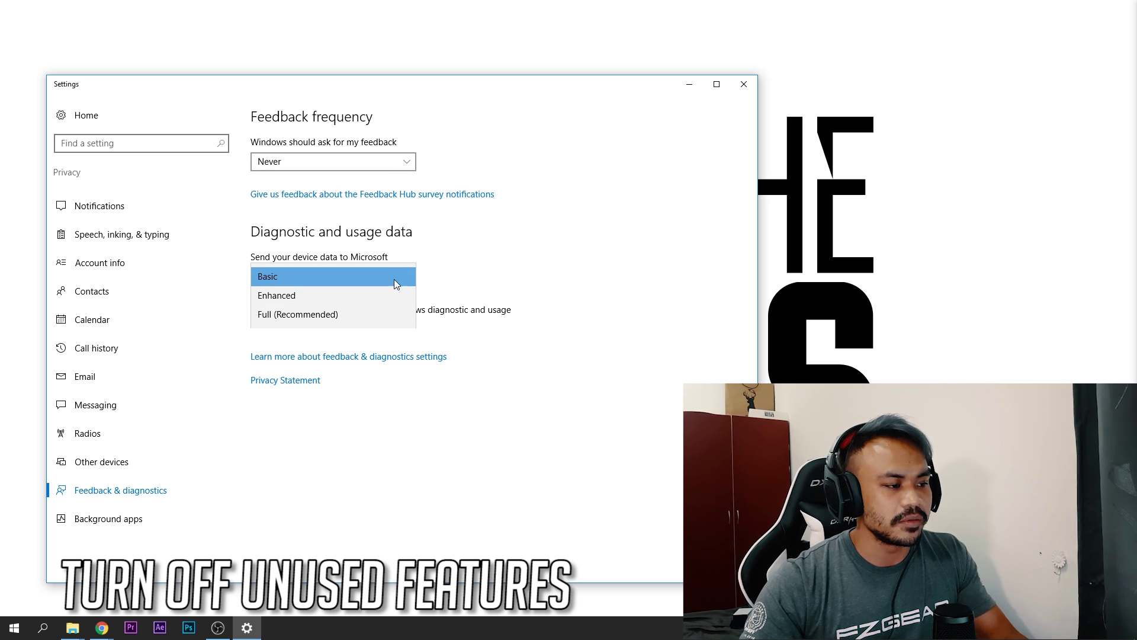
left_click(392, 283)
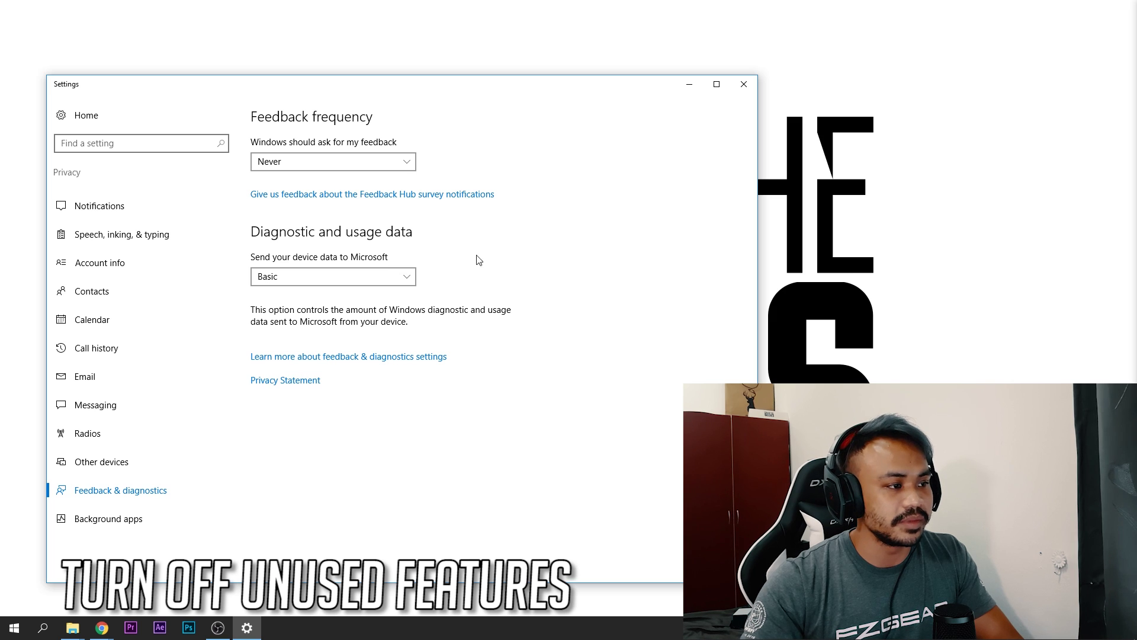
left_click(366, 169)
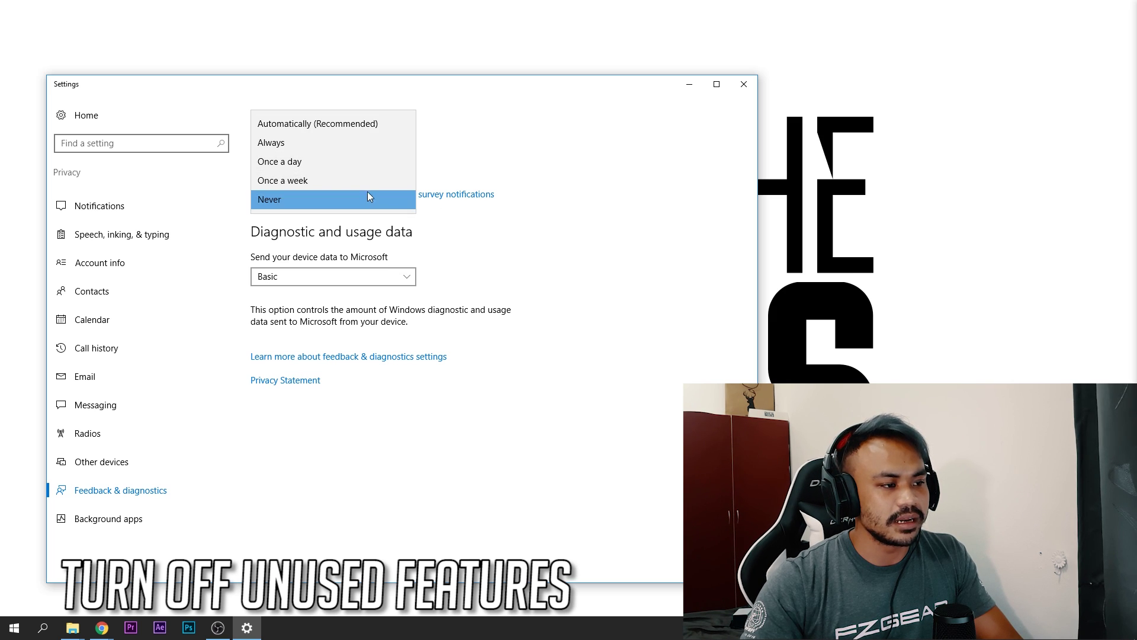
left_click(367, 192)
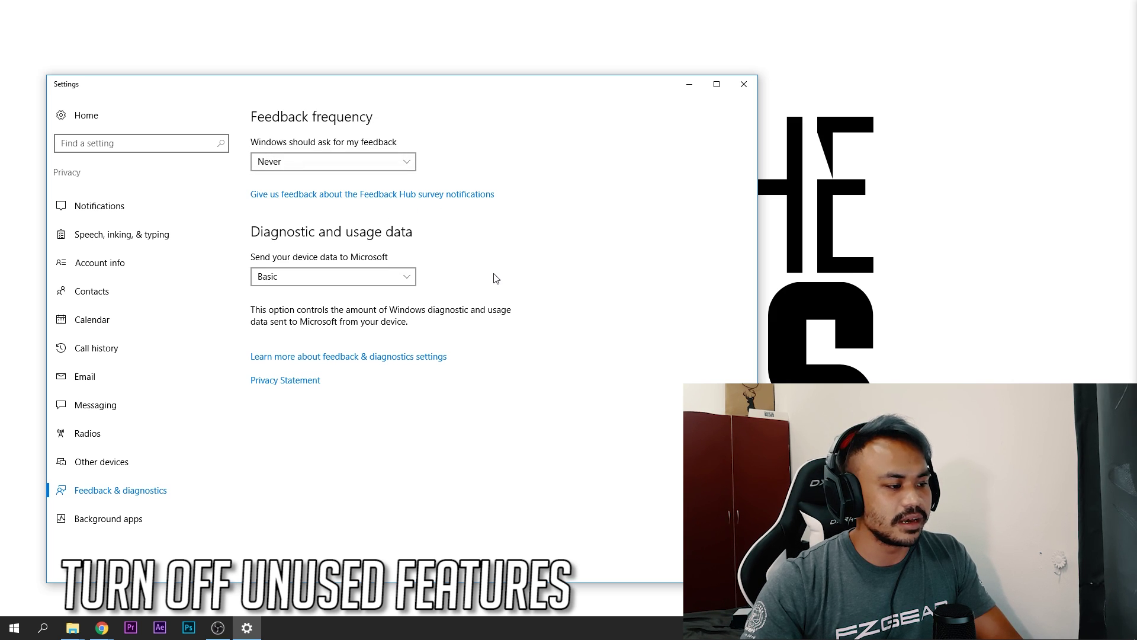
- Stop 3D Builder, Candy Crush Soda Saga, Microsoft Solitaire Collection, Money, News, OneNote and Xbox from running in the background
left_click(166, 515)
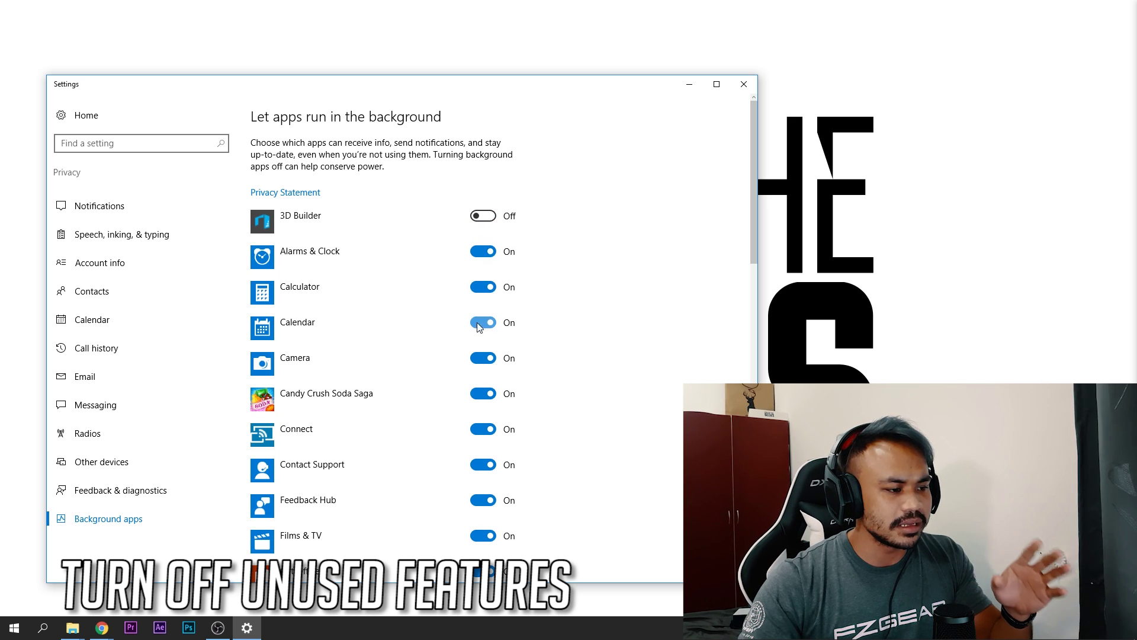
scroll(484, 396, "down", 3)
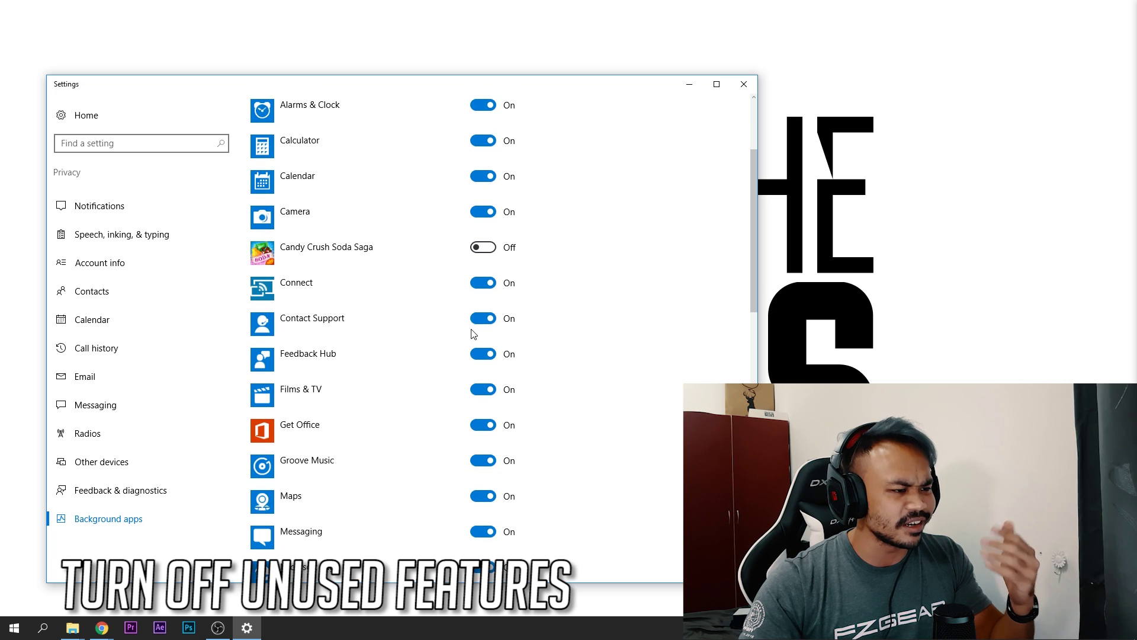
scroll(439, 302, "down", 3)
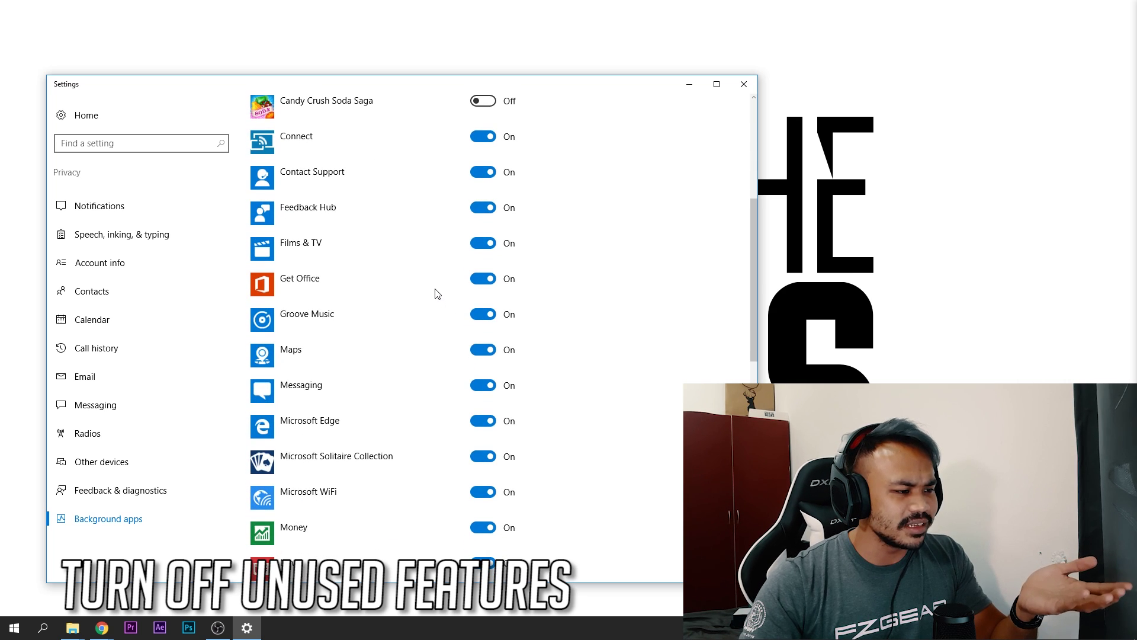
scroll(428, 313, "down", 3)
left_click(474, 240)
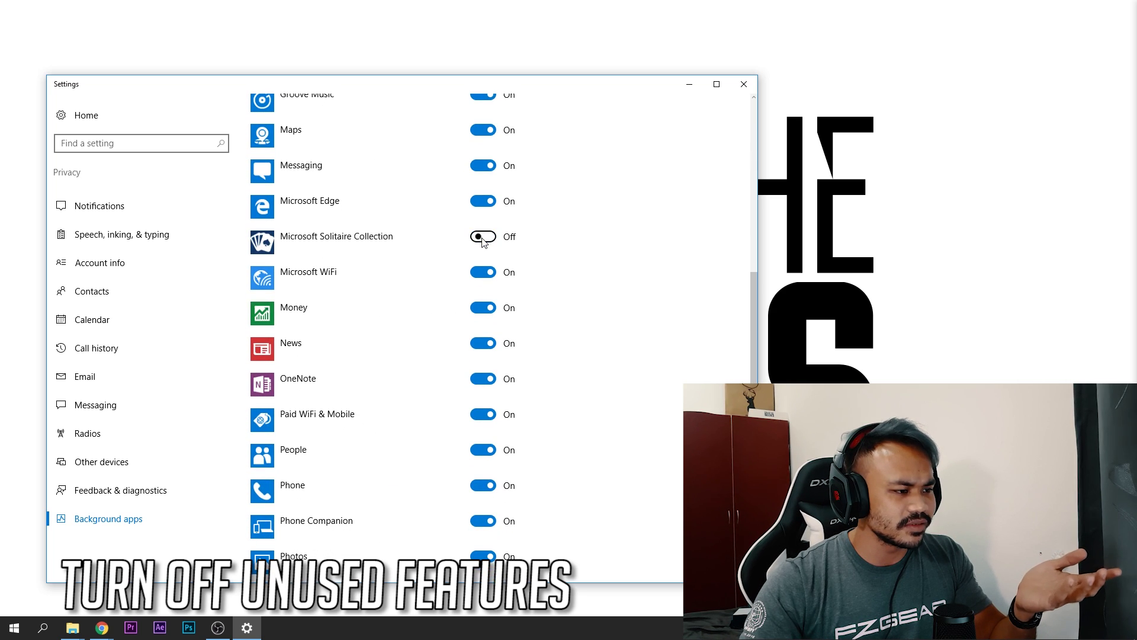
left_click(487, 308)
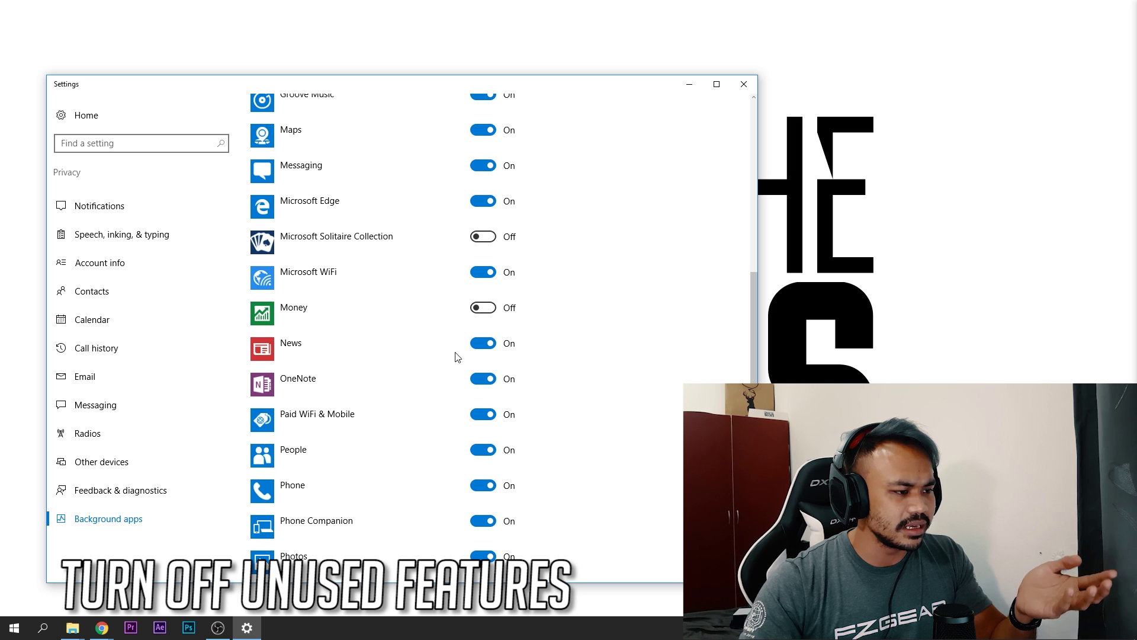
left_click(487, 343)
left_click(489, 383)
scroll(465, 371, "down", 7)
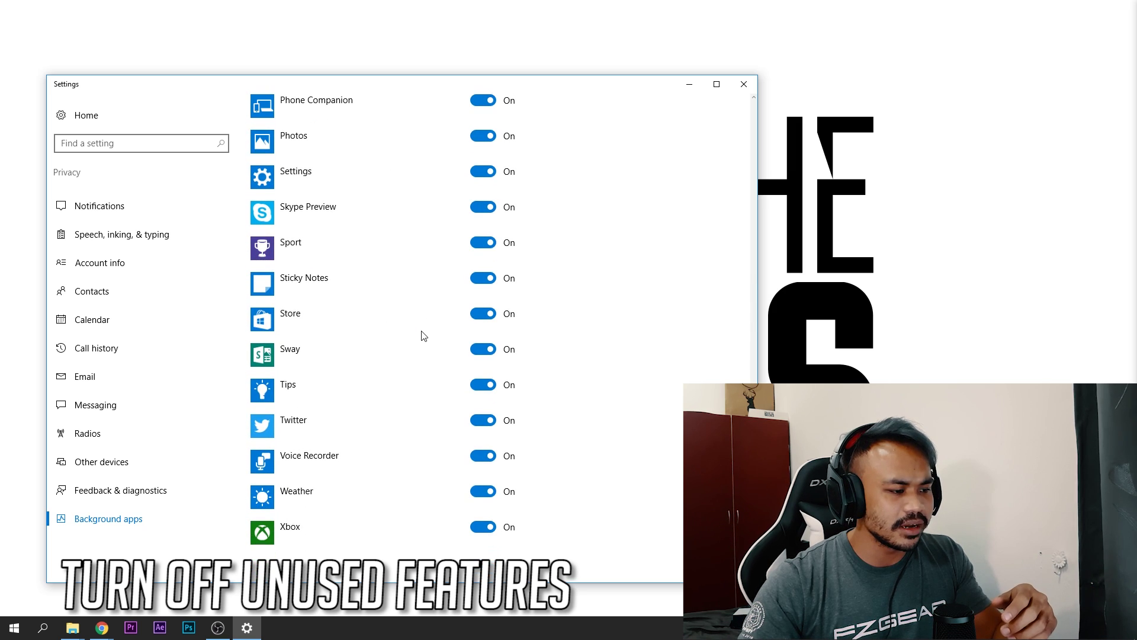
left_click(479, 526)
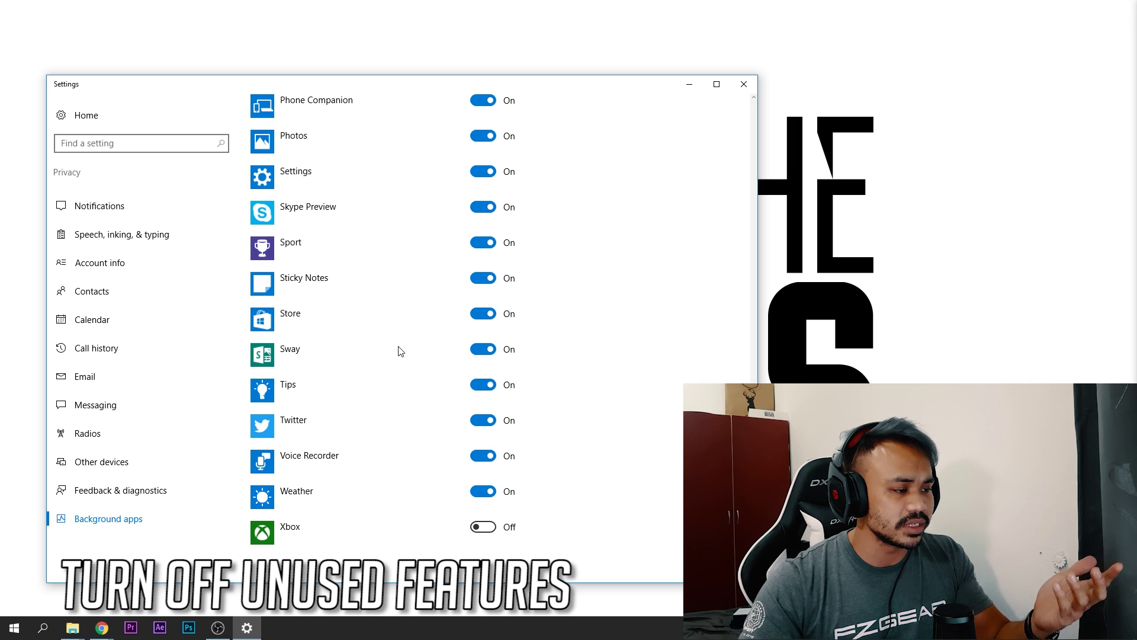
- Stop Store, Sticky Notes and Tips from running in the background
left_click(481, 314)
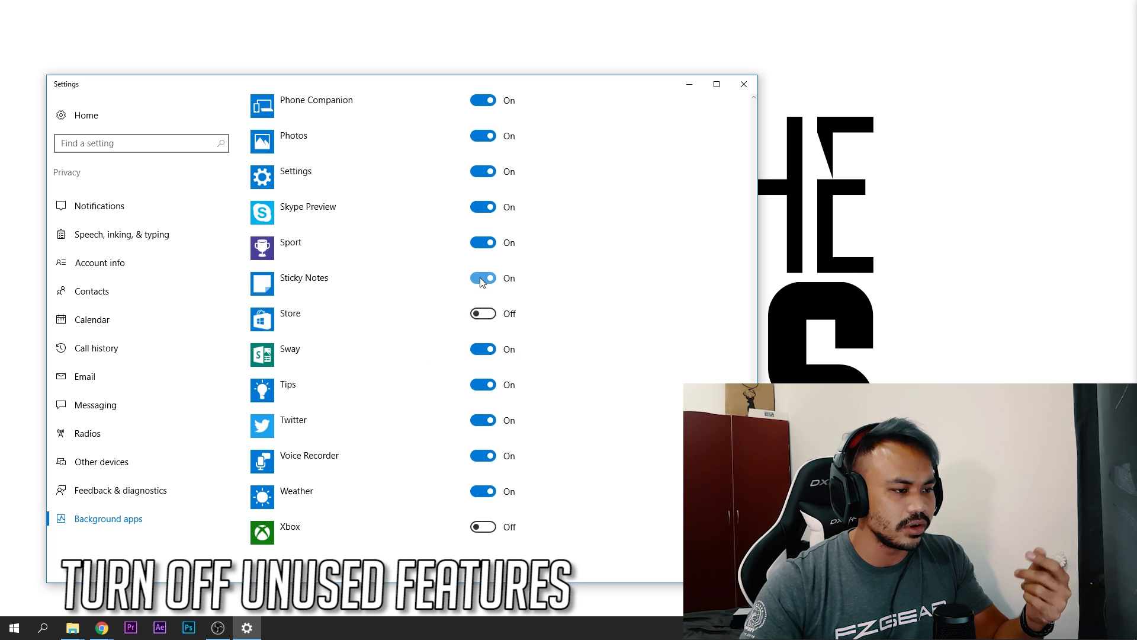
left_click(482, 279)
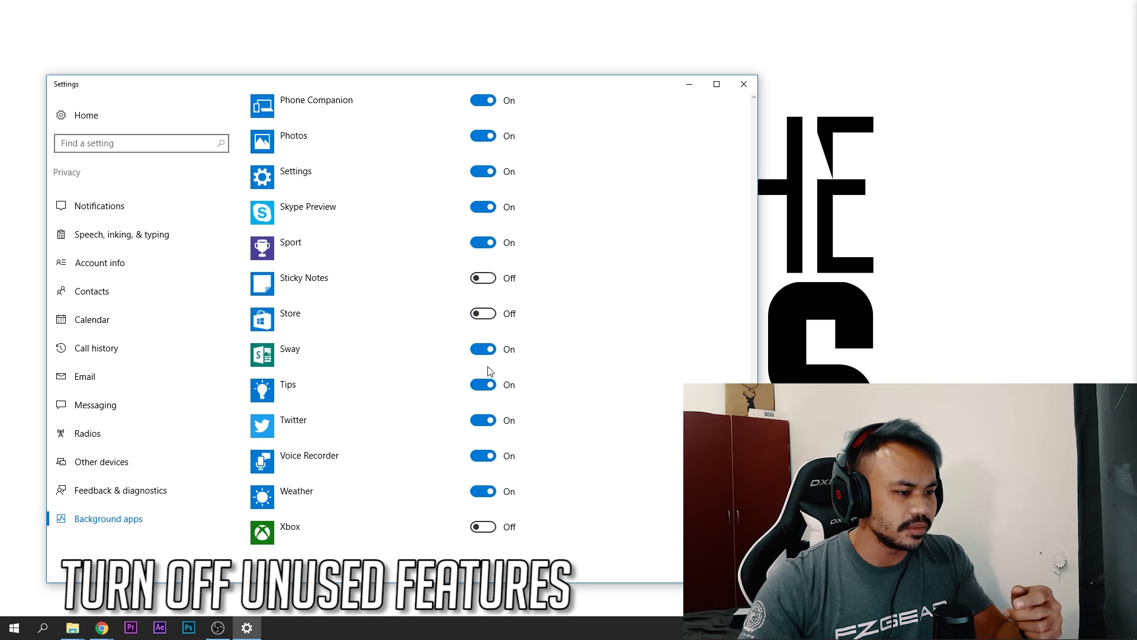
left_click(483, 384)
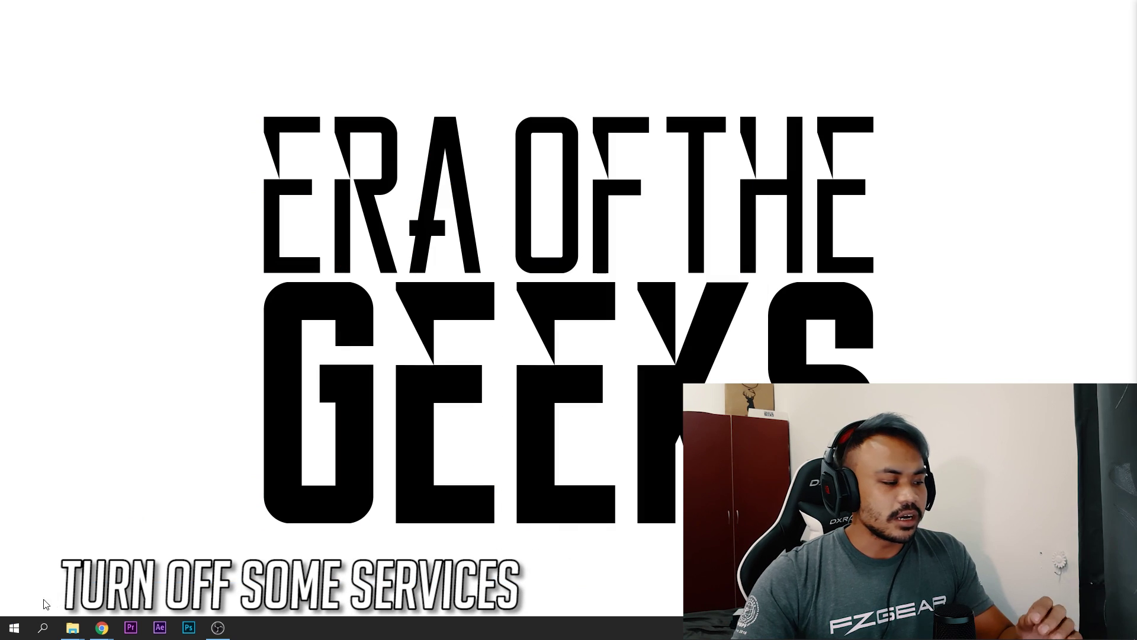
- Open the Windows Services console and select the Superfetch service to check its startup type
left_click(13, 627)
type("s")
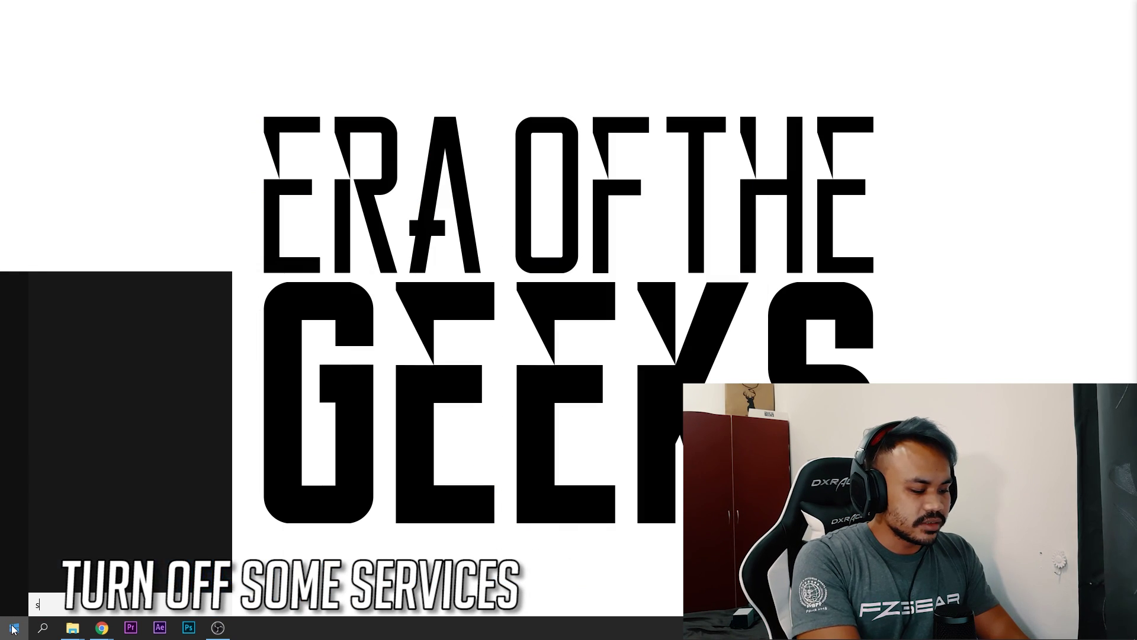
type("ervices")
key("Return")
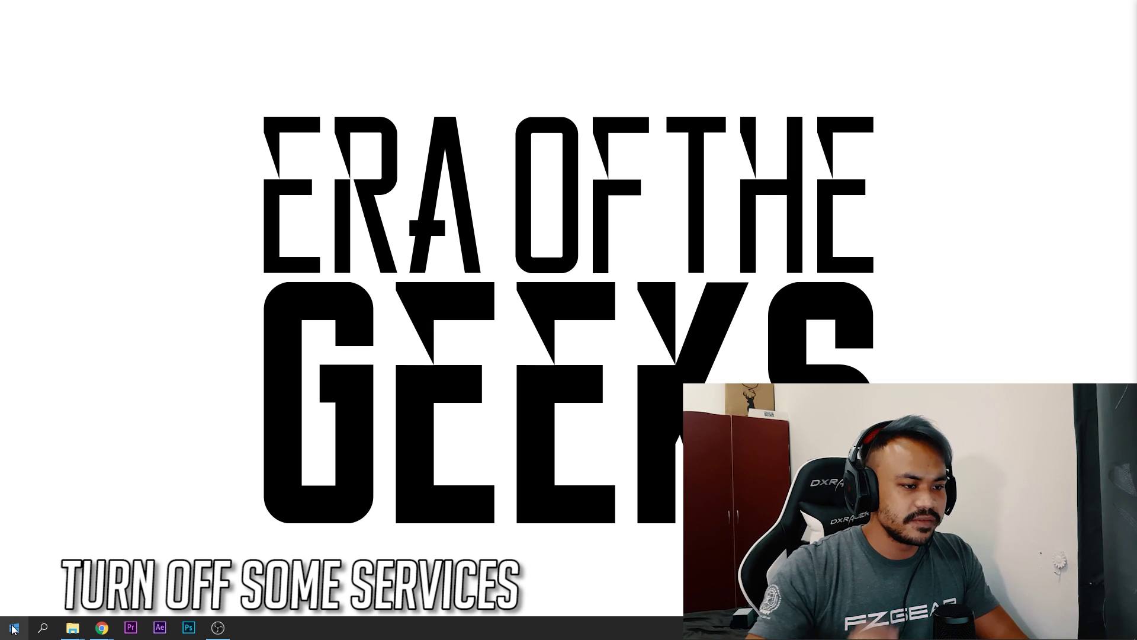
left_click(319, 168)
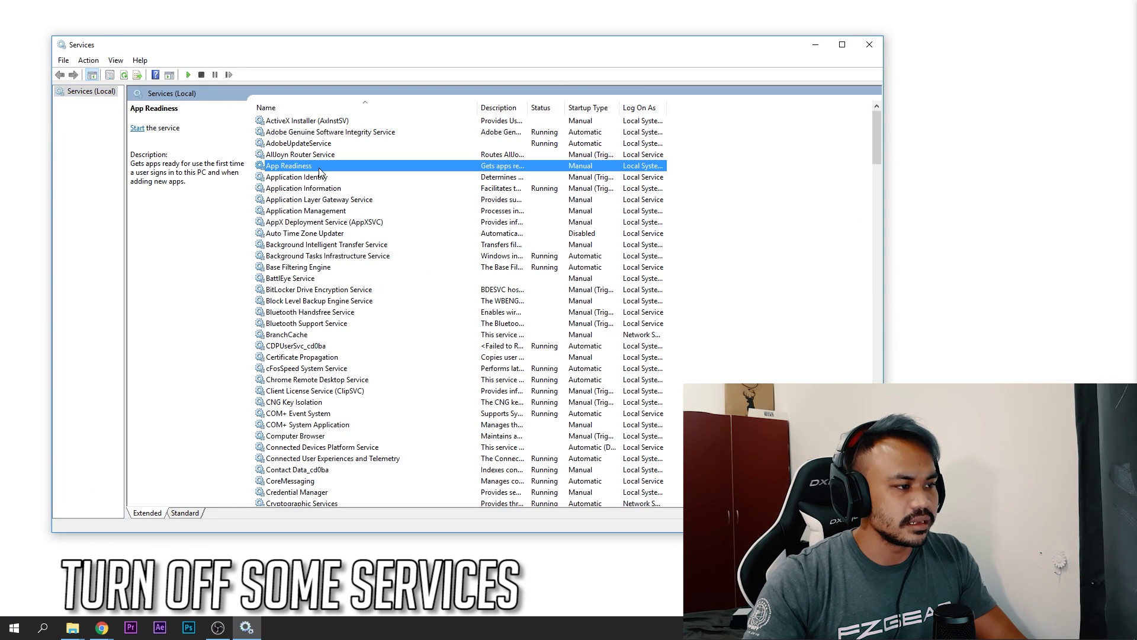
scroll(322, 189, "down", 7)
left_click(323, 188)
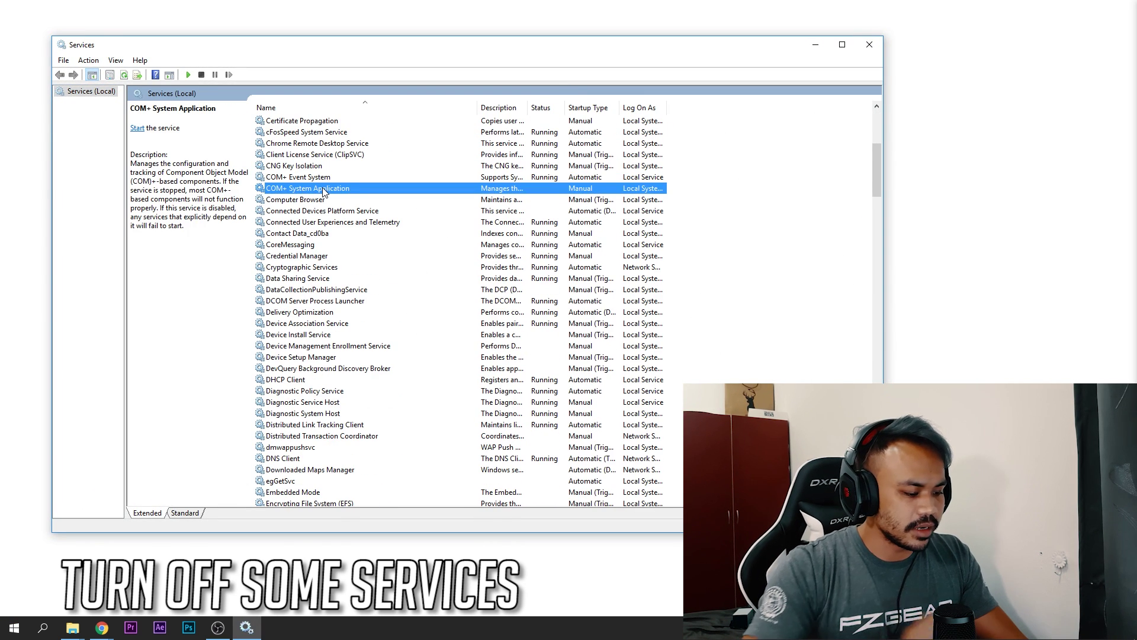
type("su")
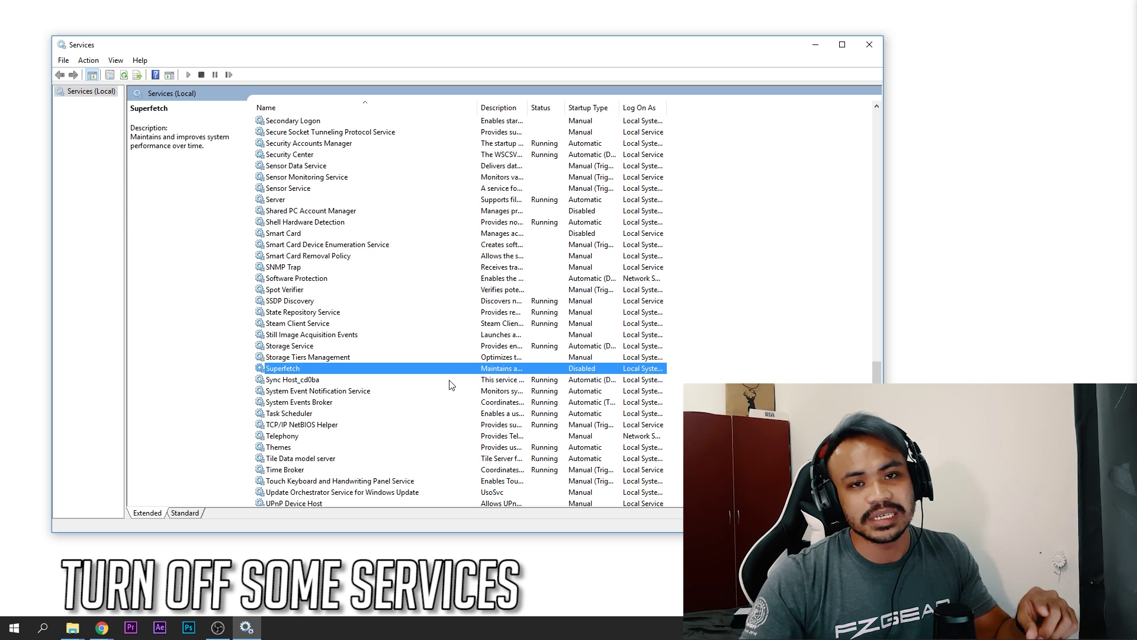
left_click(448, 380)
left_click(453, 367)
- Find the Xbox Live services and set the startup type of Xbox Live Game Save to Disabled, applying the change
scroll(452, 361, "down", 3)
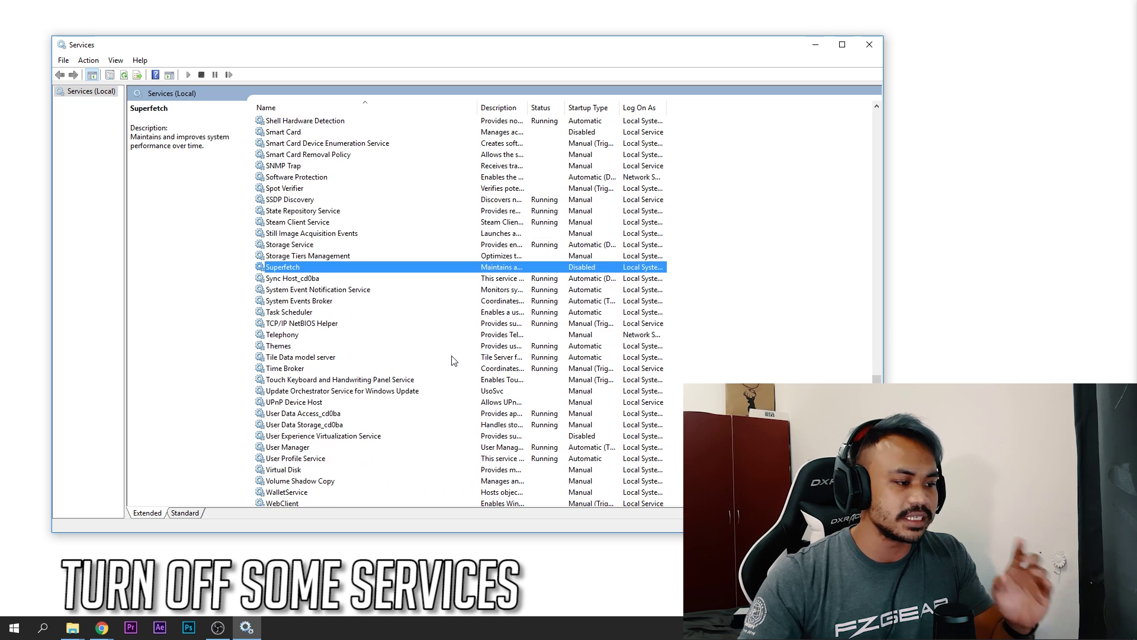
left_click(455, 335)
scroll(457, 329, "down", 3)
key("x")
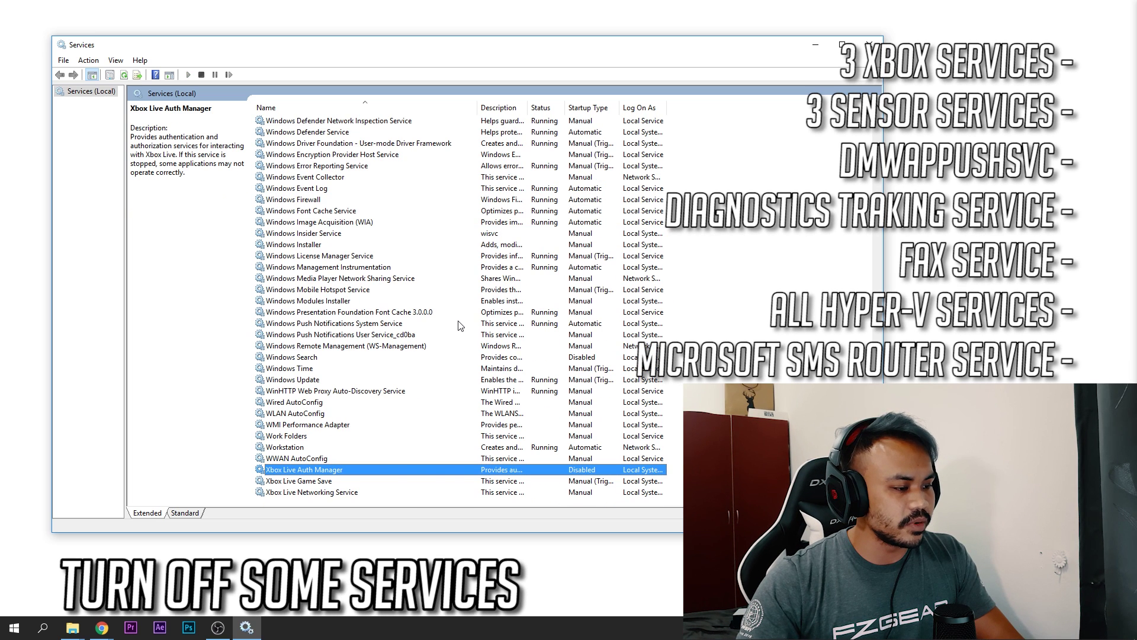
right_click(438, 477)
left_click(405, 481)
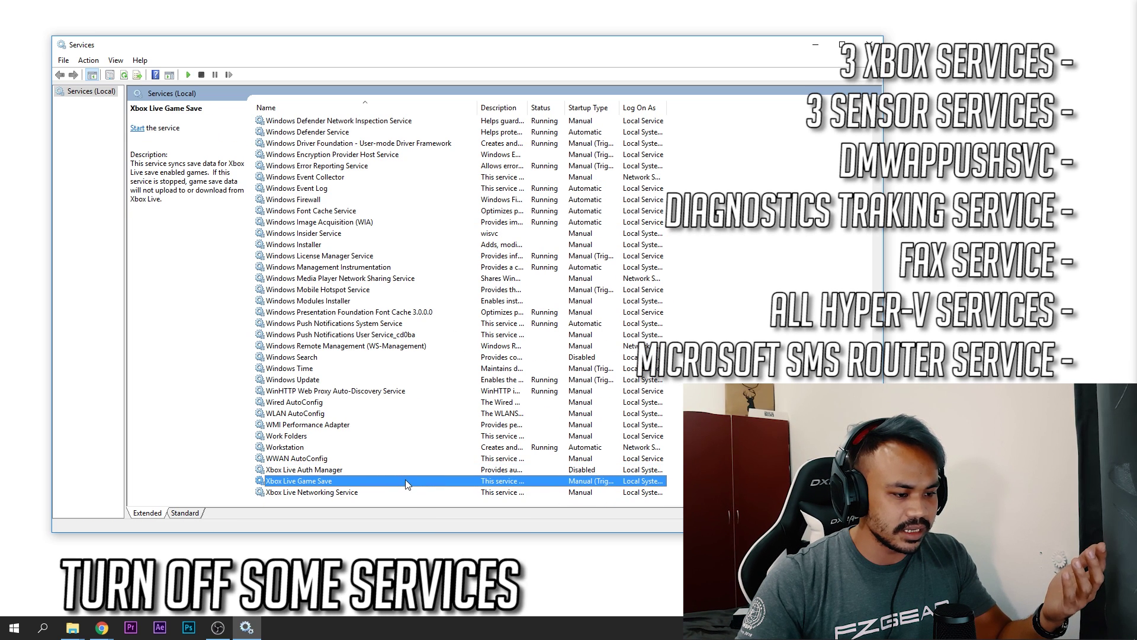
right_click(414, 483)
left_click(446, 461)
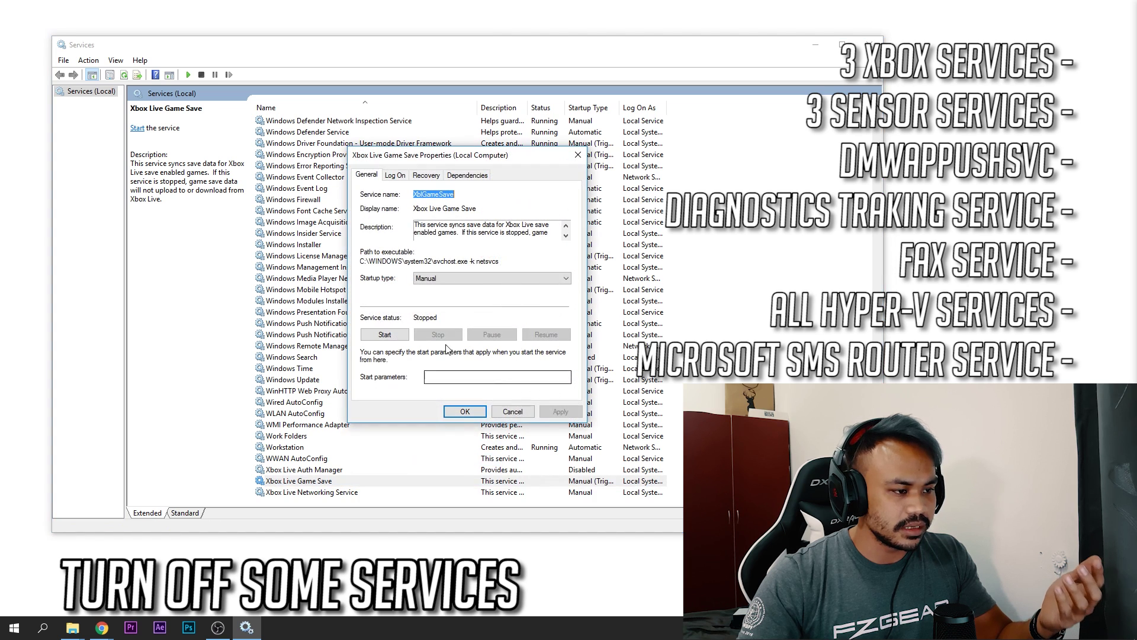
left_click(457, 278)
left_click(444, 311)
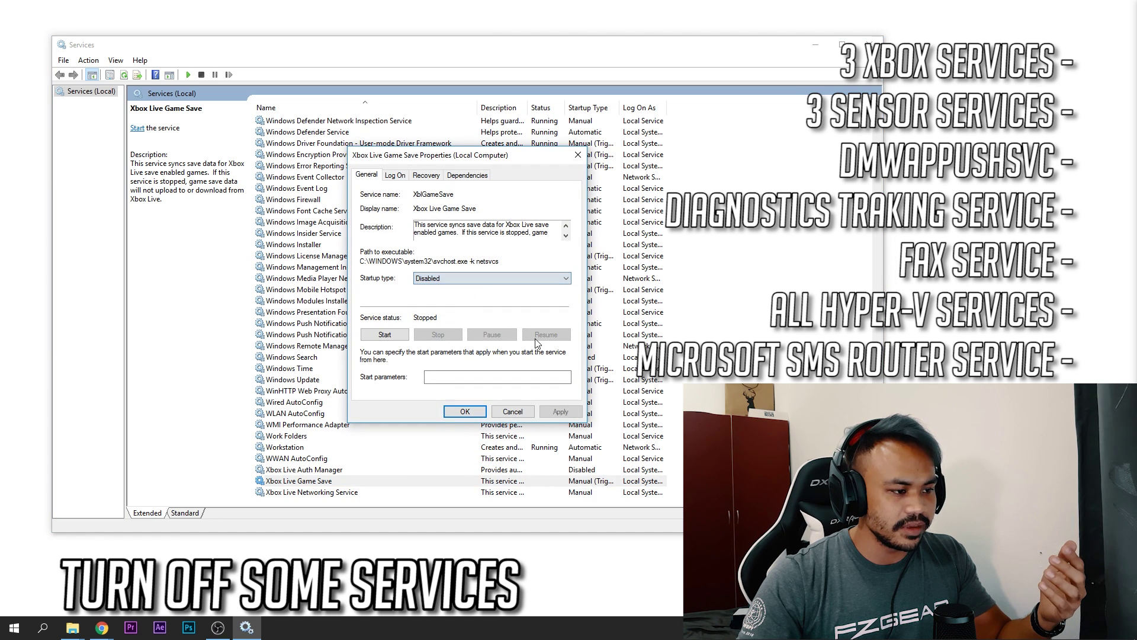
left_click(551, 413)
left_click(465, 411)
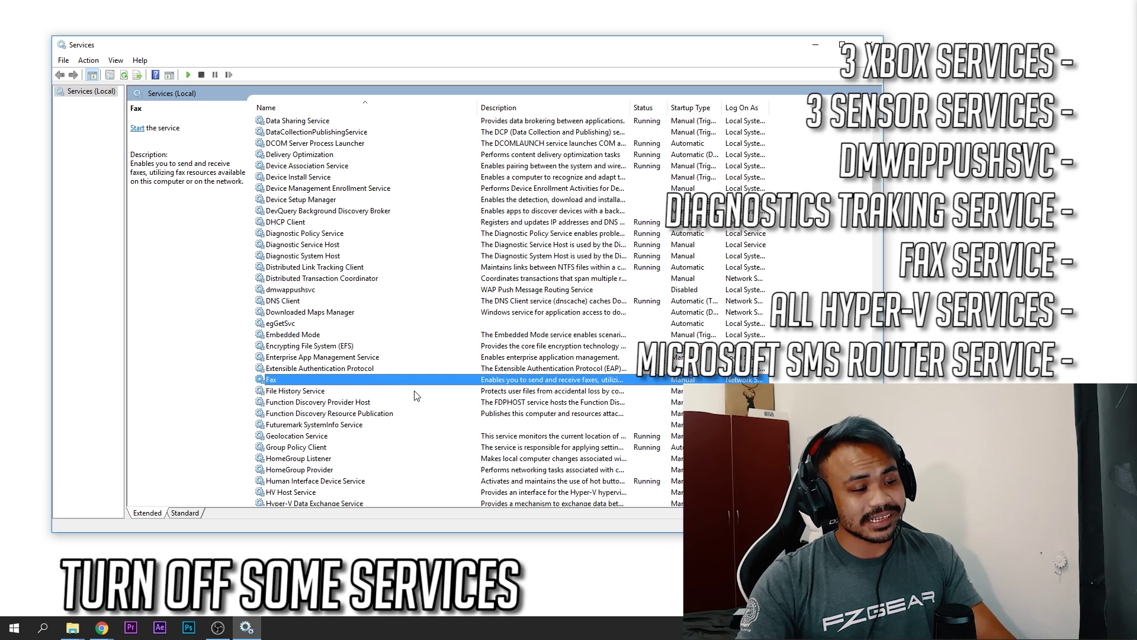
- Set the startup type of the Fax service to Disabled and apply the change
right_click(417, 382)
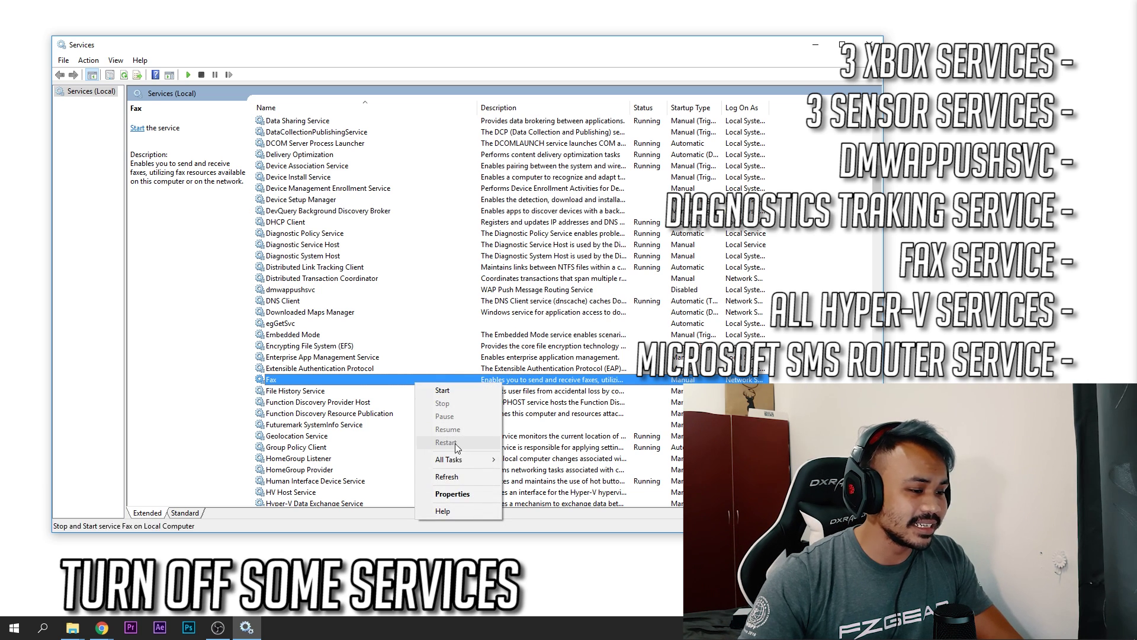
left_click(462, 495)
left_click(445, 278)
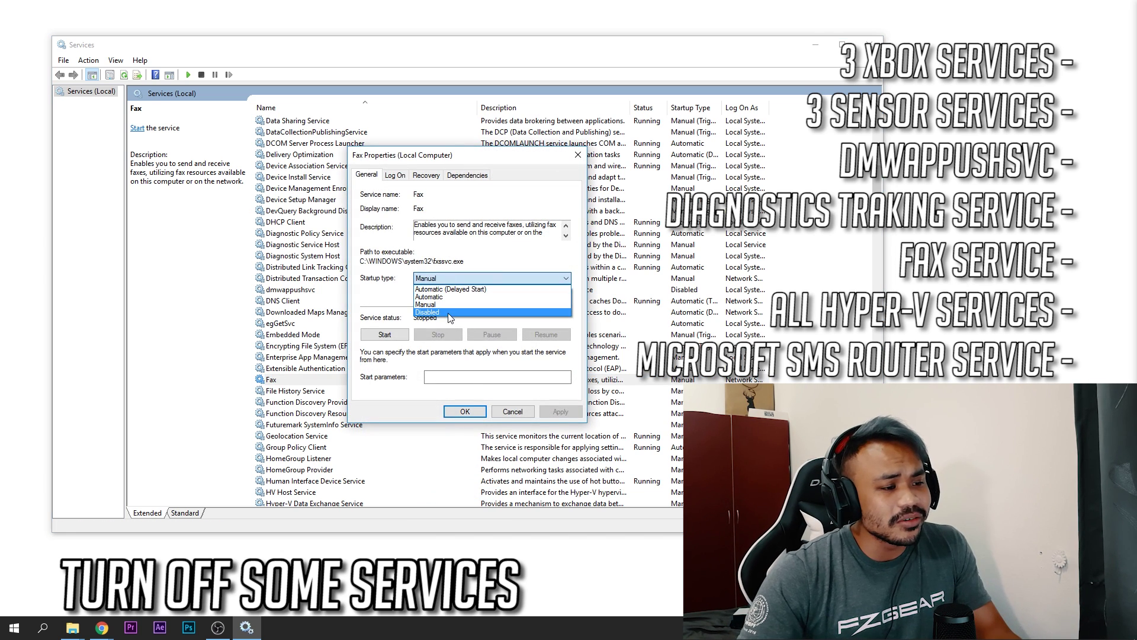
left_click(449, 311)
left_click(560, 411)
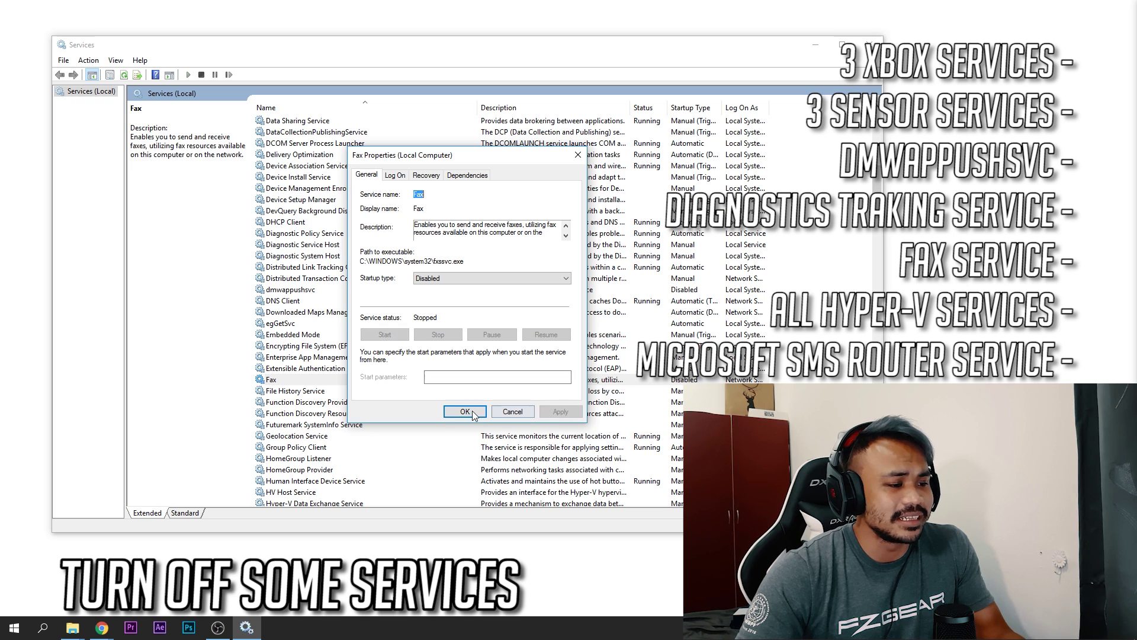
left_click(465, 411)
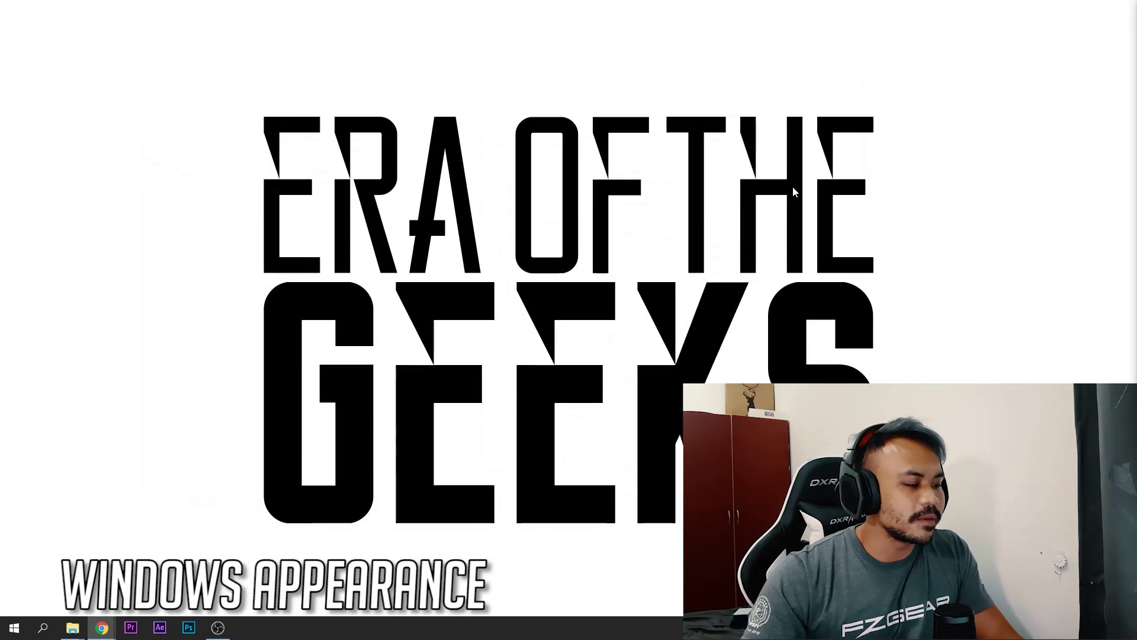
- Open the System control panel page and bring up its advanced system settings
key("super")
type("system")
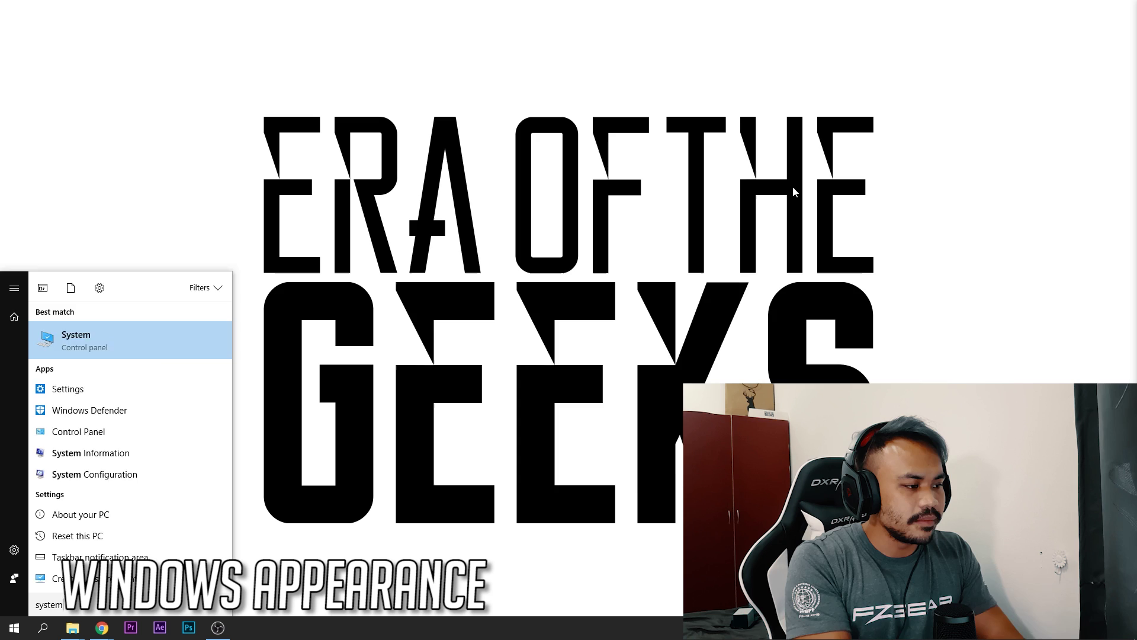
key("Return")
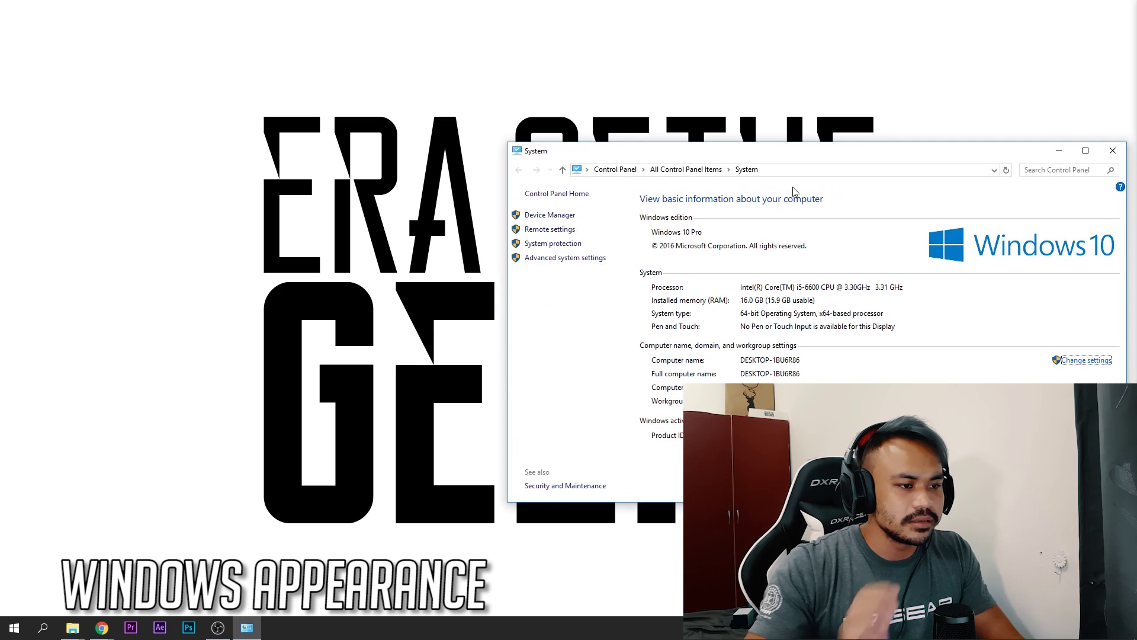
left_click_drag(946, 156, 706, 120)
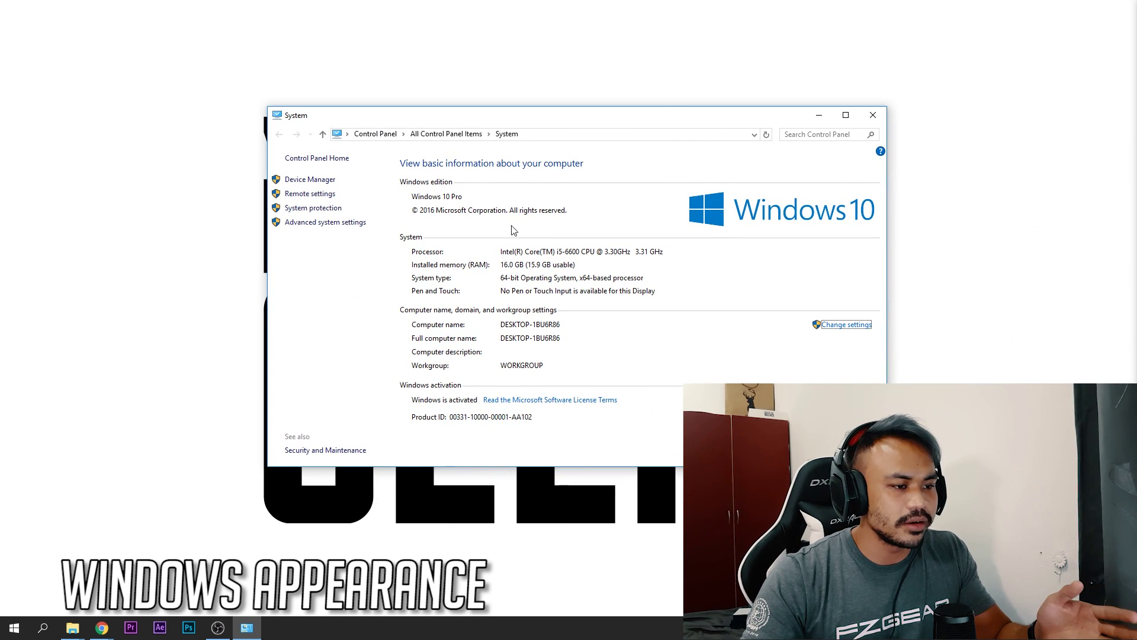
left_click(355, 230)
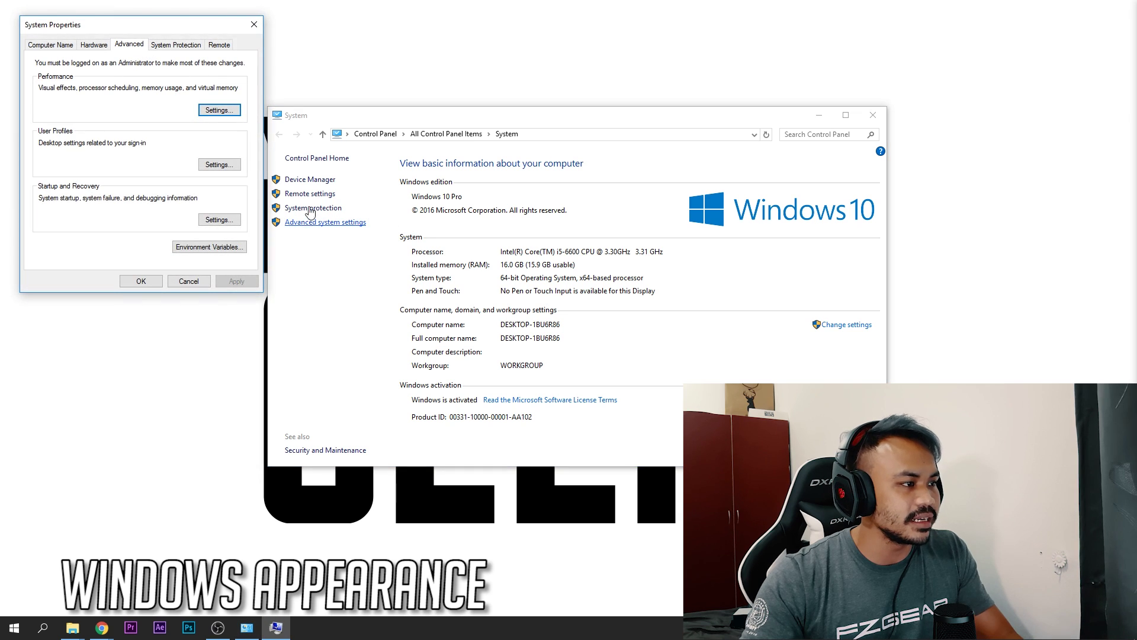
left_click_drag(171, 25, 406, 91)
- In the Performance visual effects options, try Adjust for best performance, then choose Adjust for best appearance
left_click(448, 173)
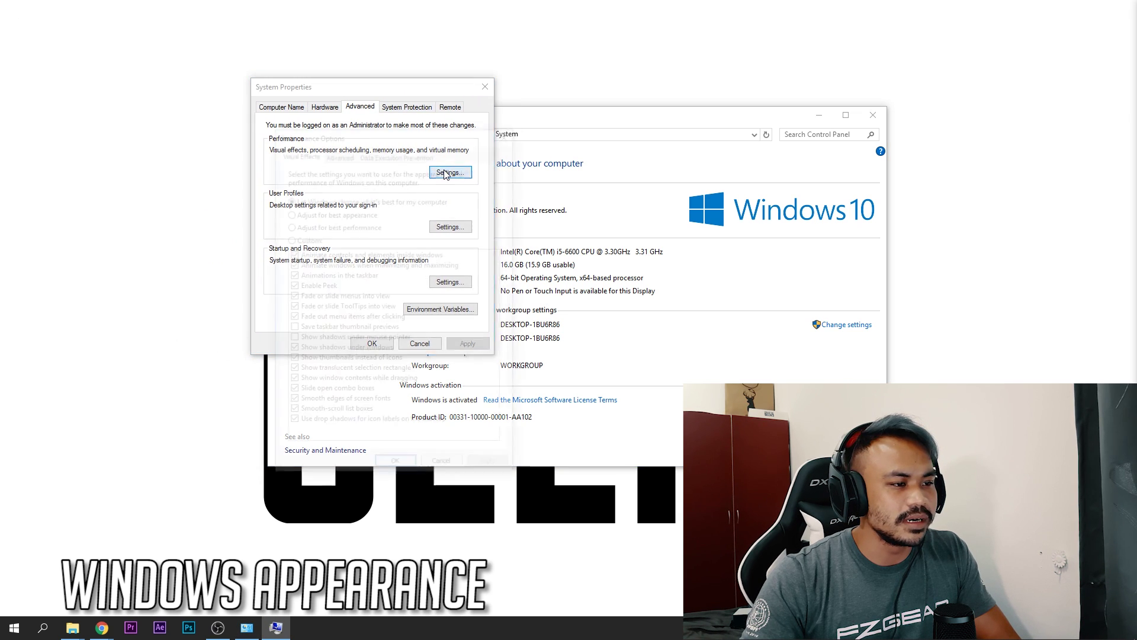
left_click_drag(391, 140, 632, 108)
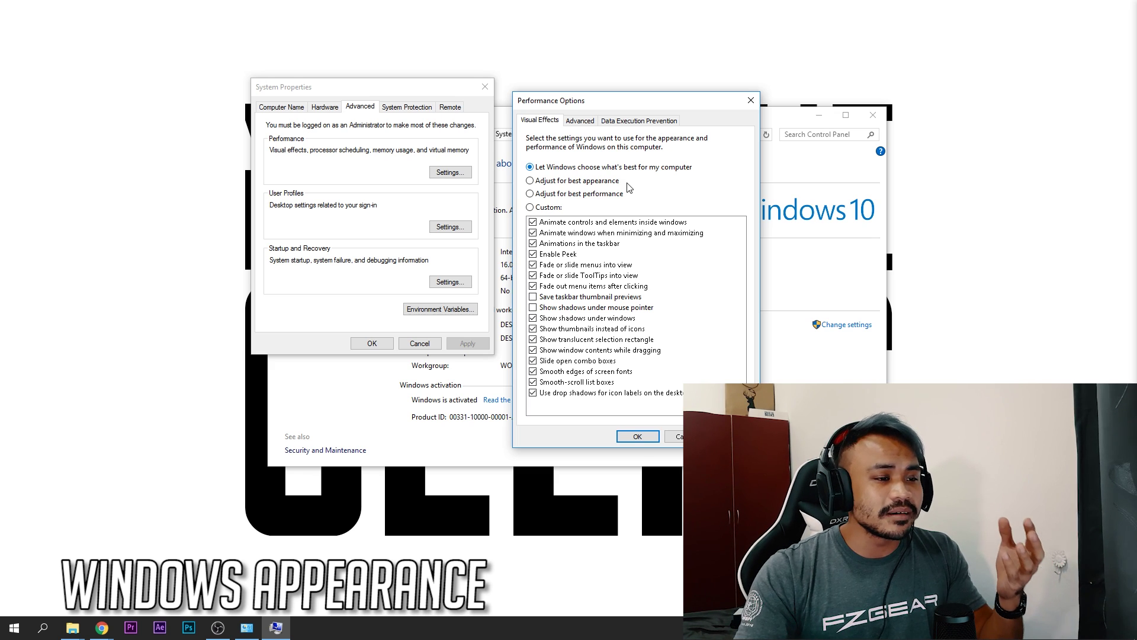
left_click(616, 195)
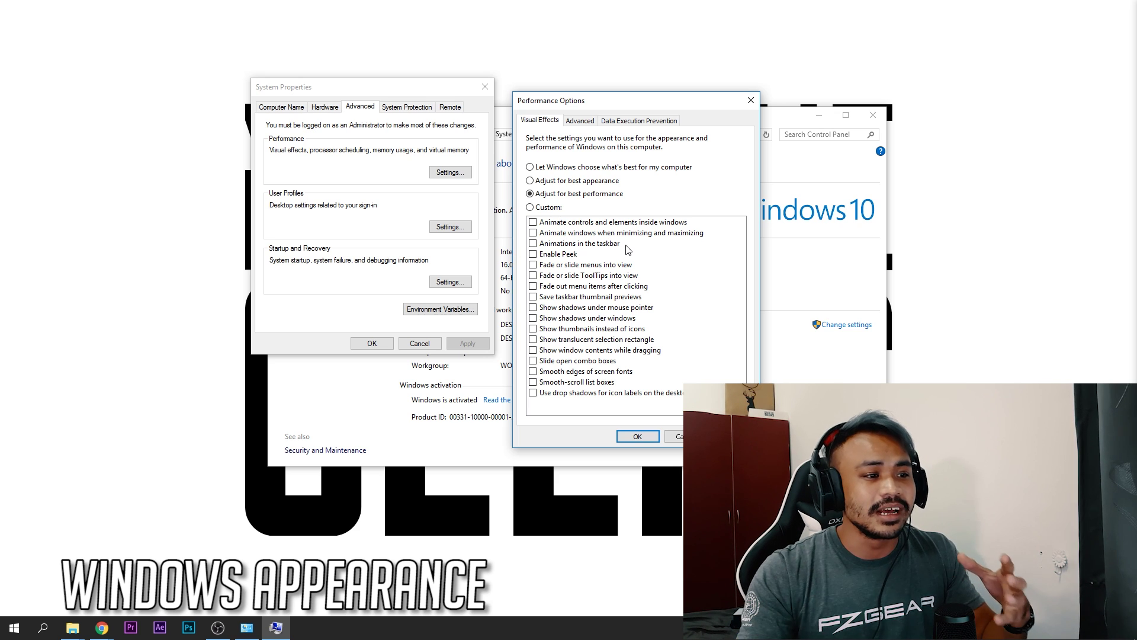
left_click(590, 182)
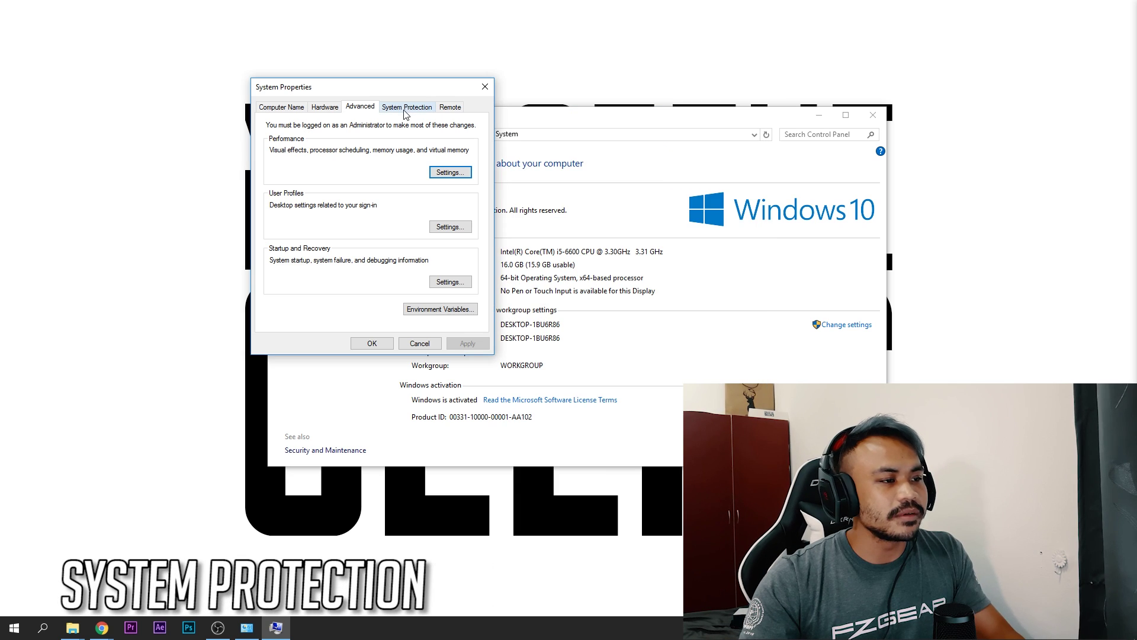
- Try a maximum system protection disk usage of 0% for New Volume (I:), then discard the change
left_click(407, 108)
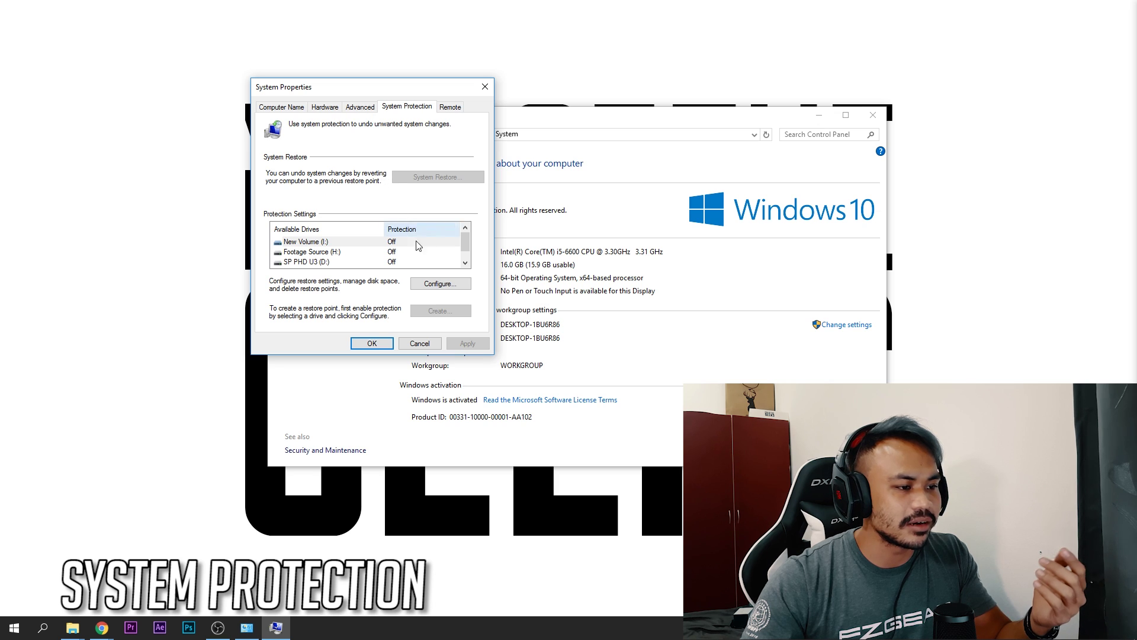
left_click(428, 284)
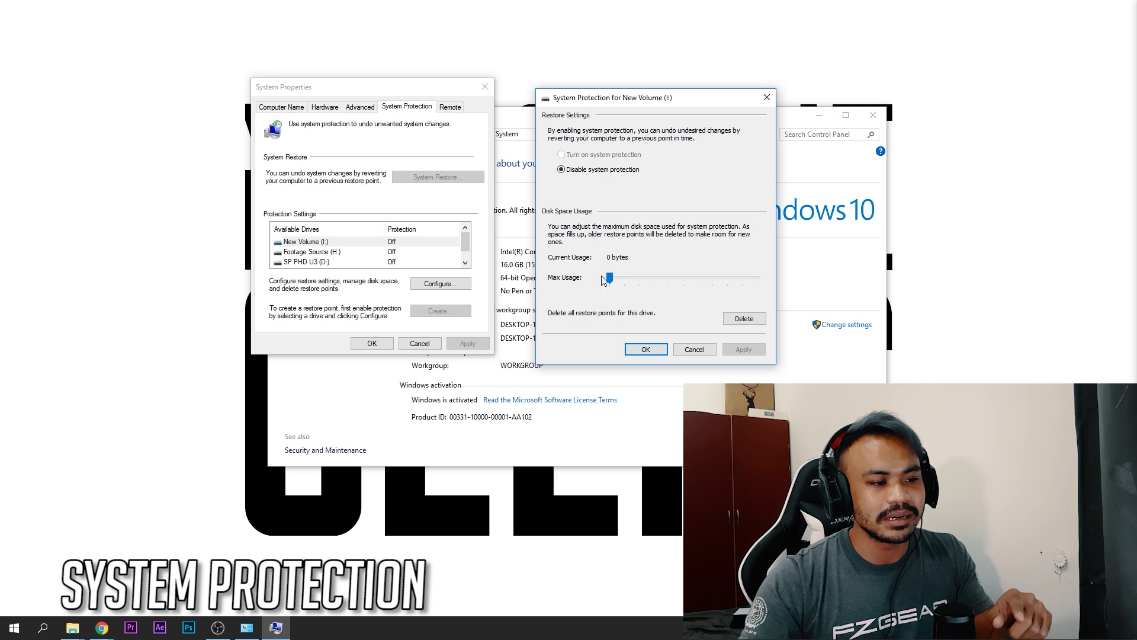
mouse_move(615, 278)
left_mouse_down()
mouse_move(749, 284)
mouse_move(609, 282)
left_mouse_up()
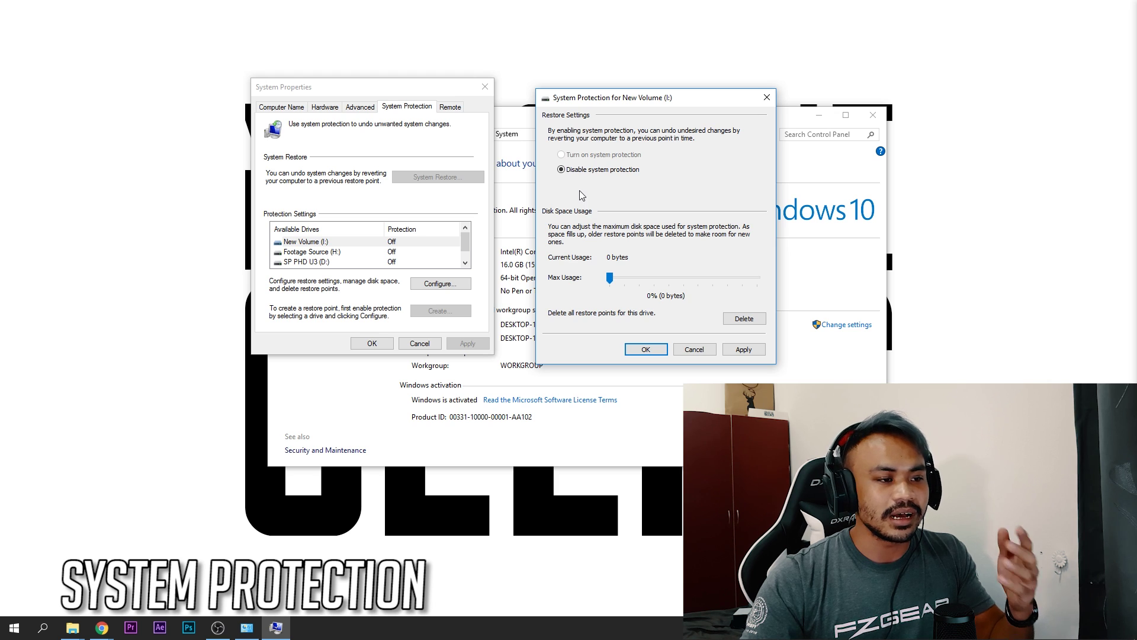
left_click(694, 349)
- Disallow Remote Assistance connections to this computer, apply the change and close System Properties
left_click(449, 108)
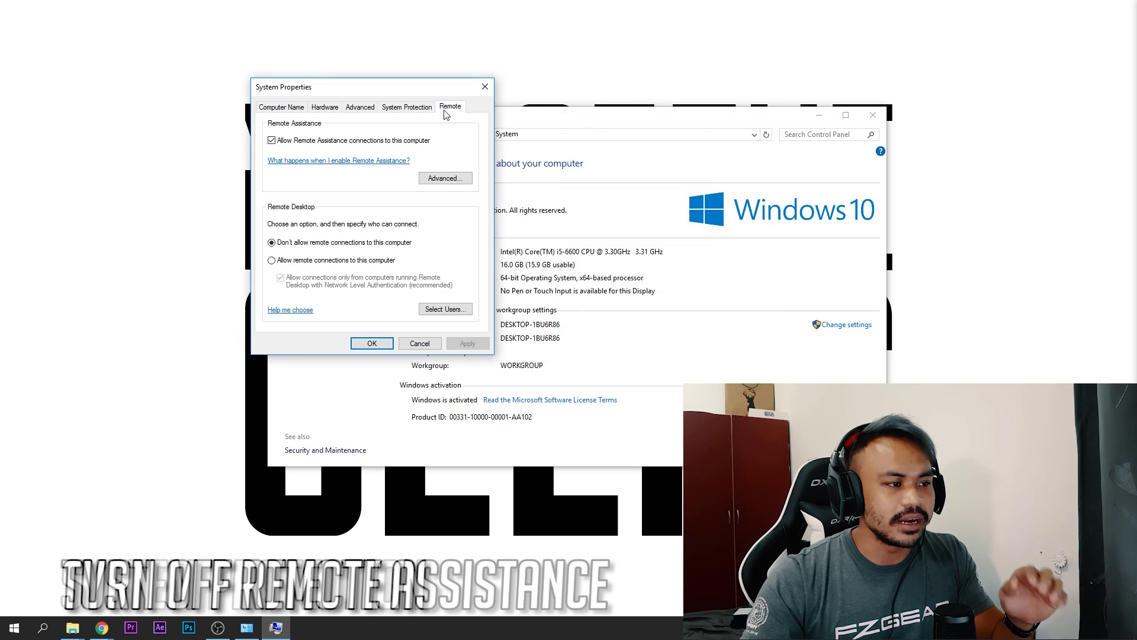
left_click(386, 145)
left_click(465, 345)
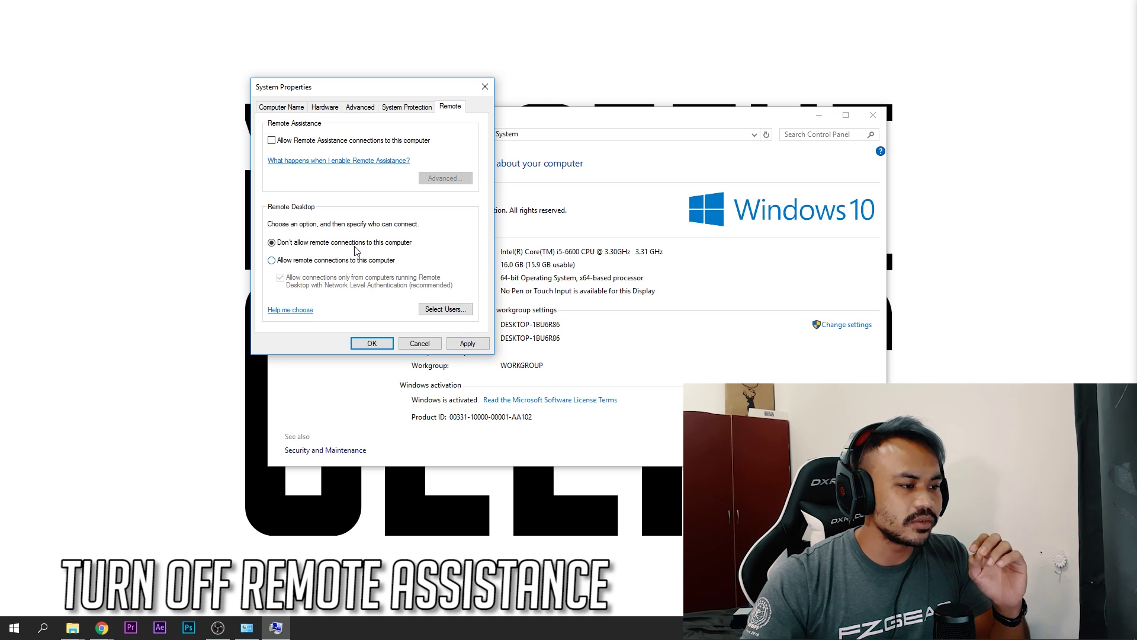
left_click(465, 343)
left_click(373, 345)
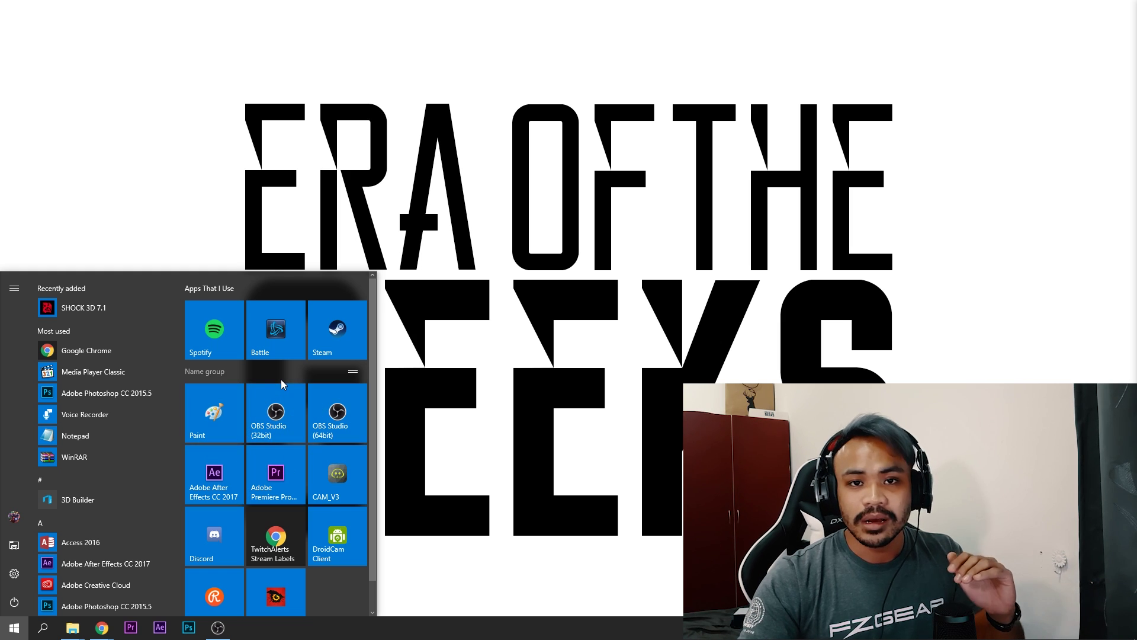
- Look at the Steam tile's options in Start, then pin Google Chrome to Start
right_click(328, 337)
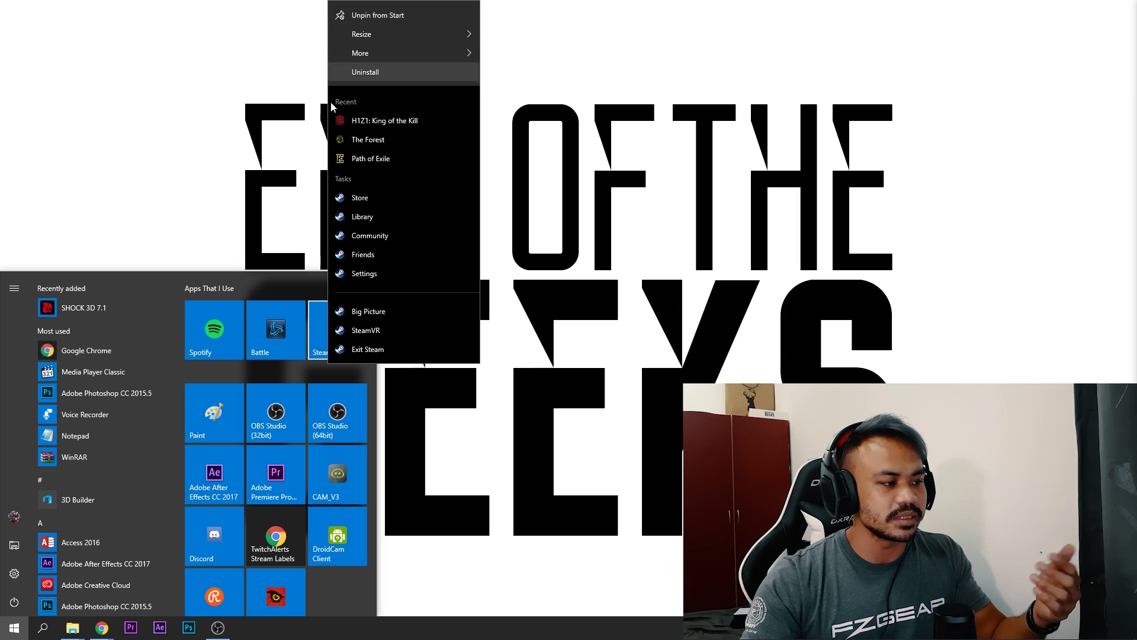
left_click(97, 350)
right_click(97, 350)
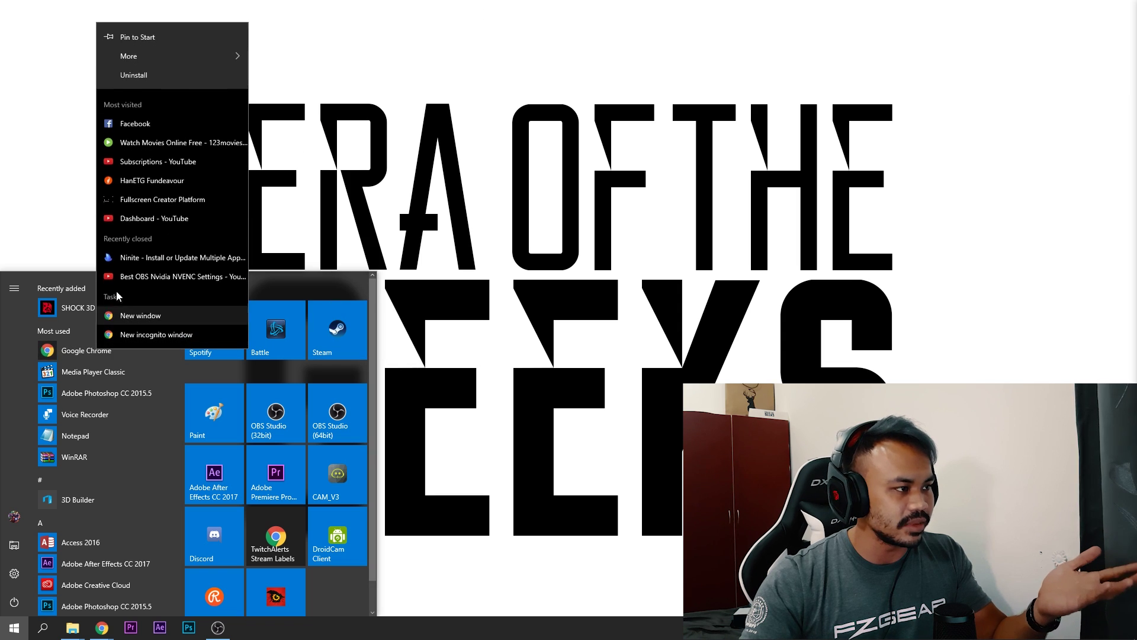
left_click(170, 39)
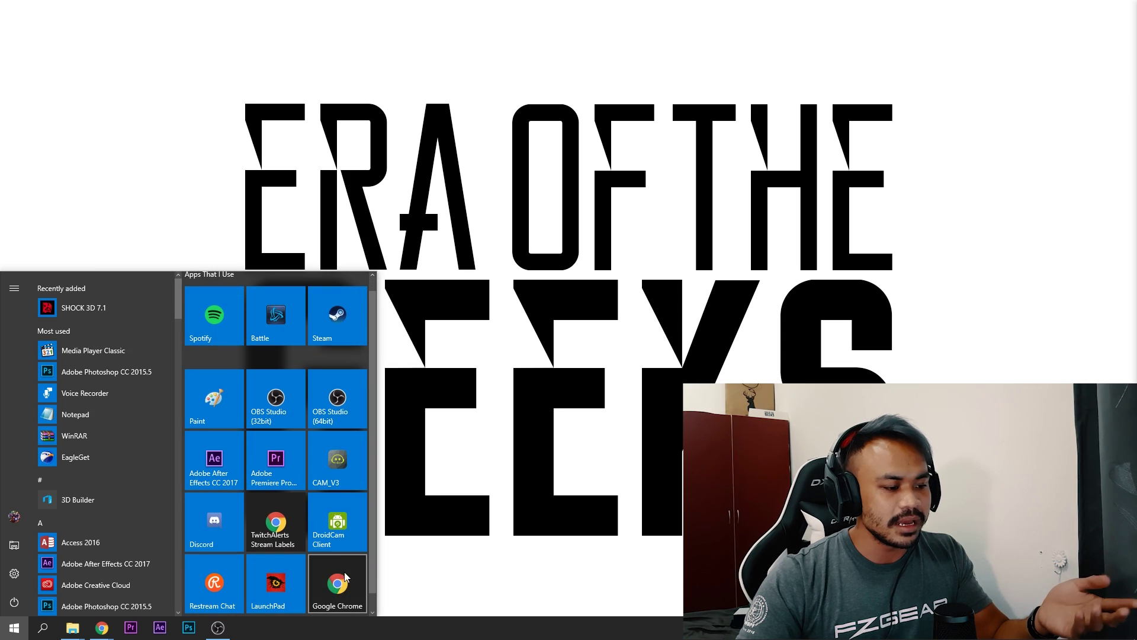
- Look at the Google Chrome tile's options in Start, then close Start
right_click(338, 583)
left_click(365, 249)
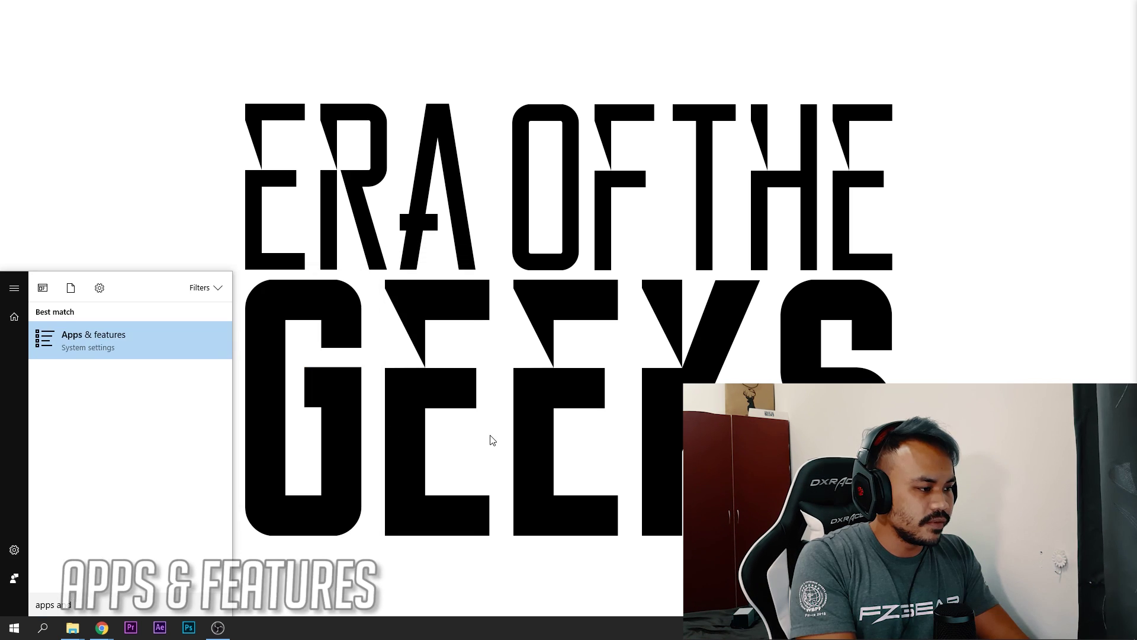
- Open the Apps & features settings and uninstall 3D Builder
key("Return")
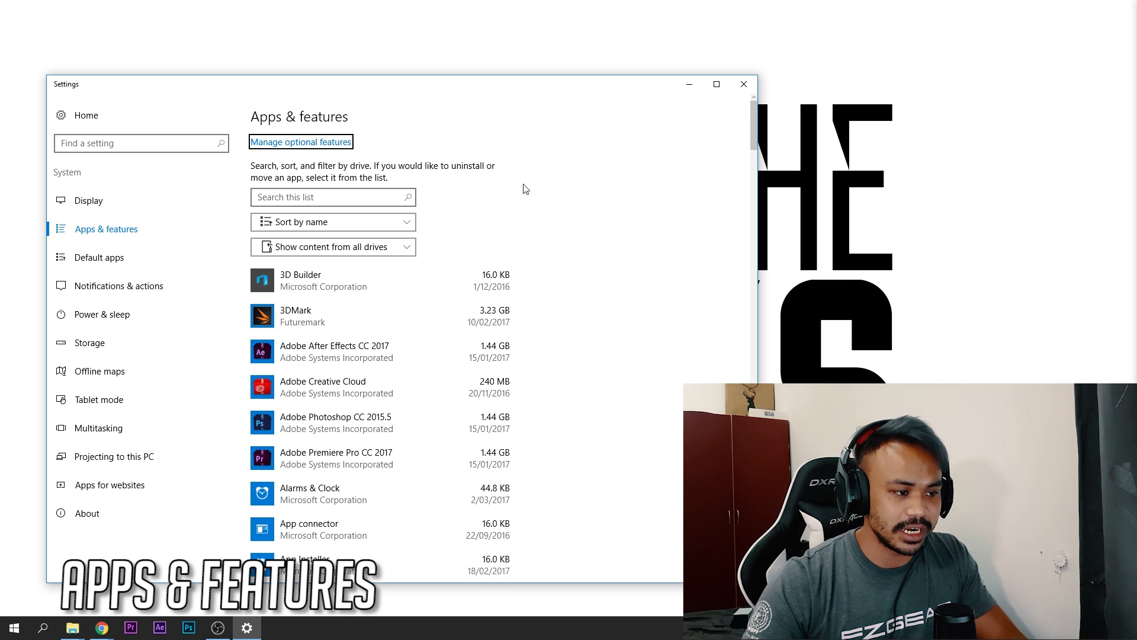
scroll(524, 185, "down", 2)
left_click(479, 215)
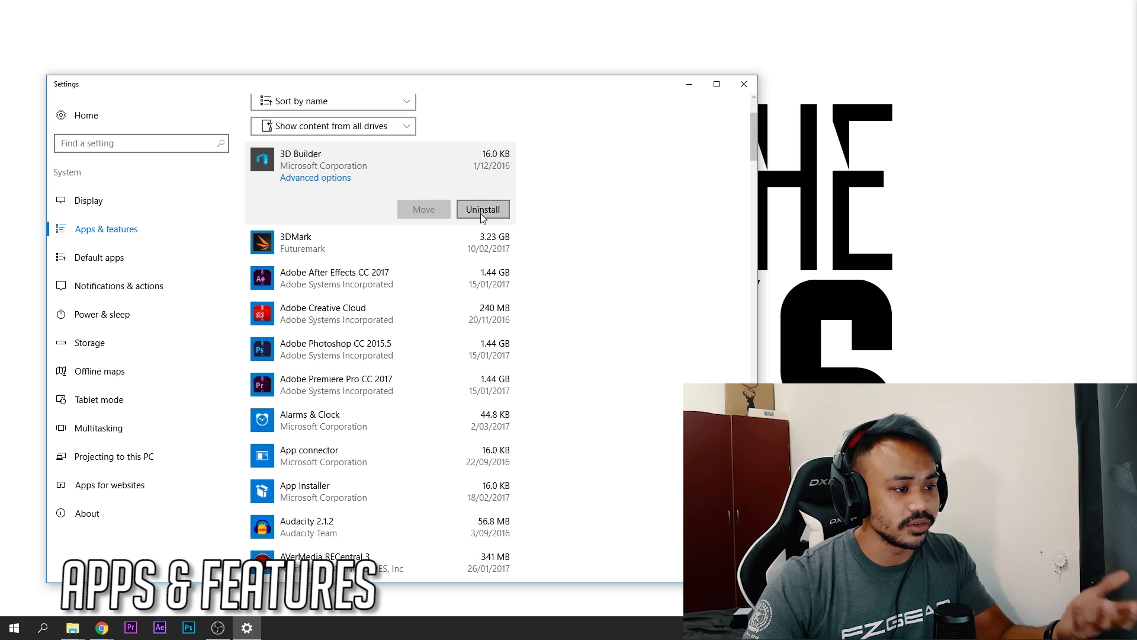
left_click(481, 213)
left_click(531, 181)
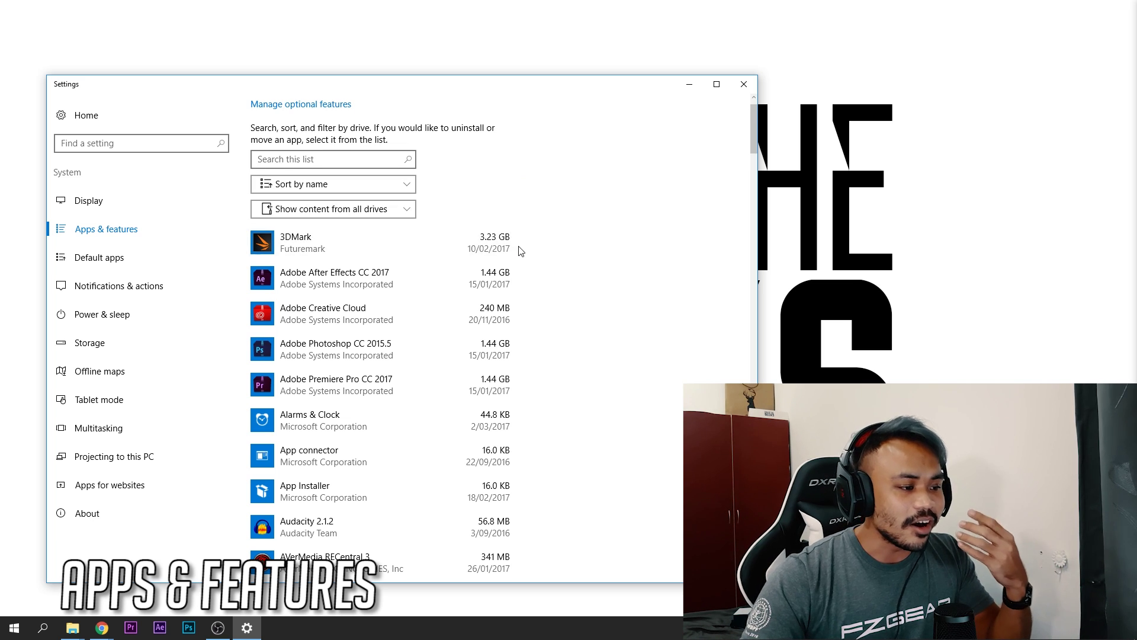
- Find Candy Crush Soda Saga in the list of installed apps and uninstall it
scroll(511, 234, "down", 3)
scroll(507, 232, "up", 3)
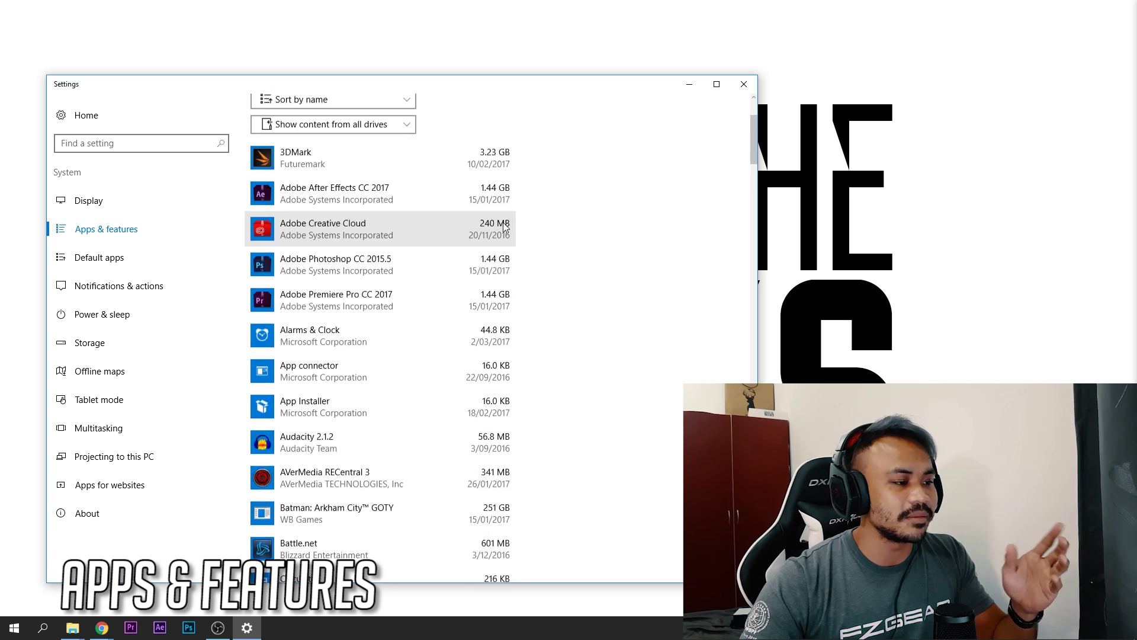
scroll(503, 249, "down", 1)
scroll(436, 394, "down", 3)
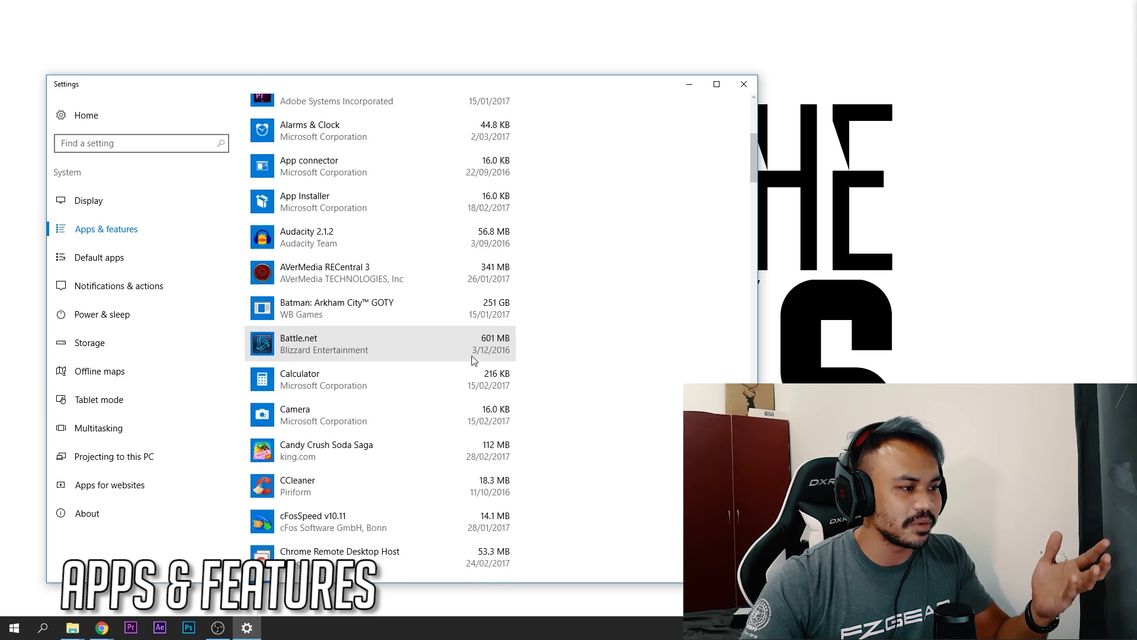
scroll(446, 193, "down", 2)
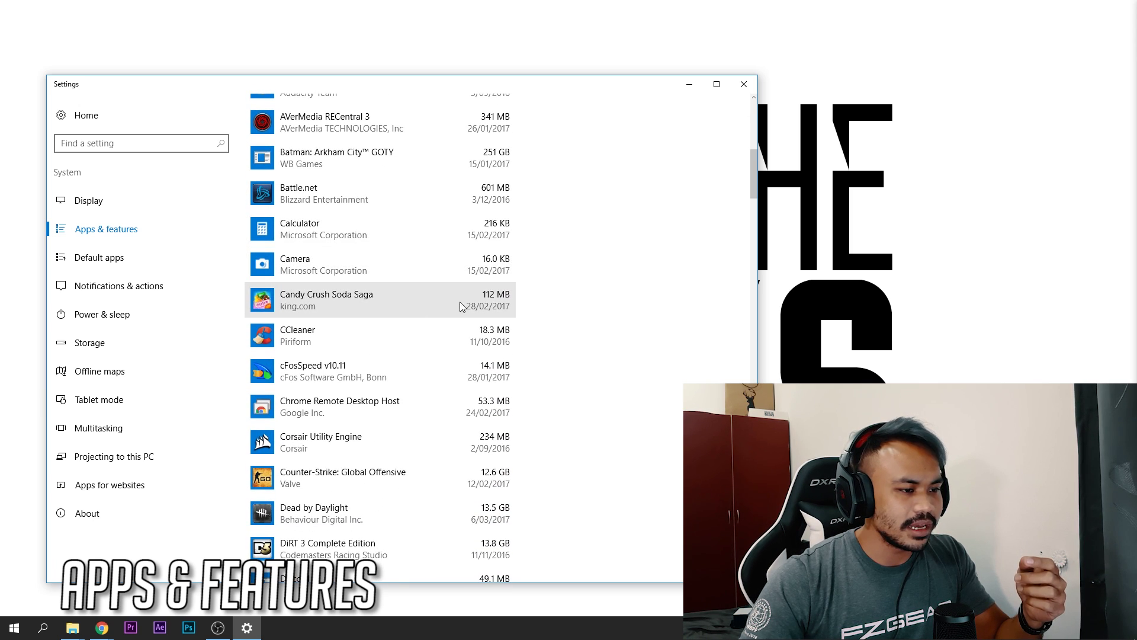
left_click(485, 303)
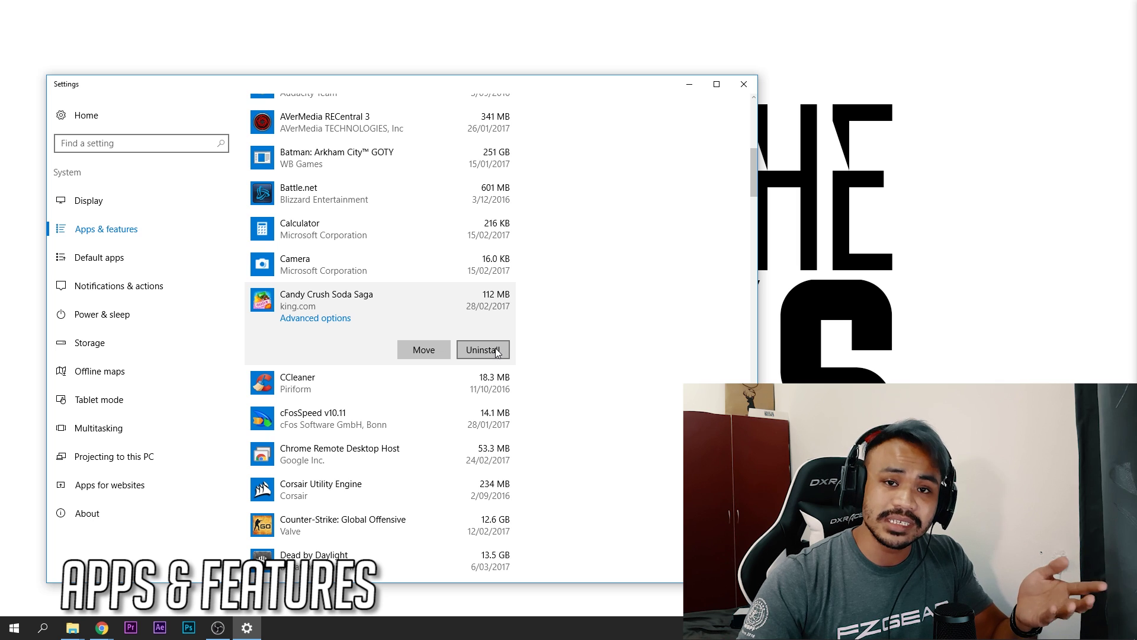
left_click(495, 349)
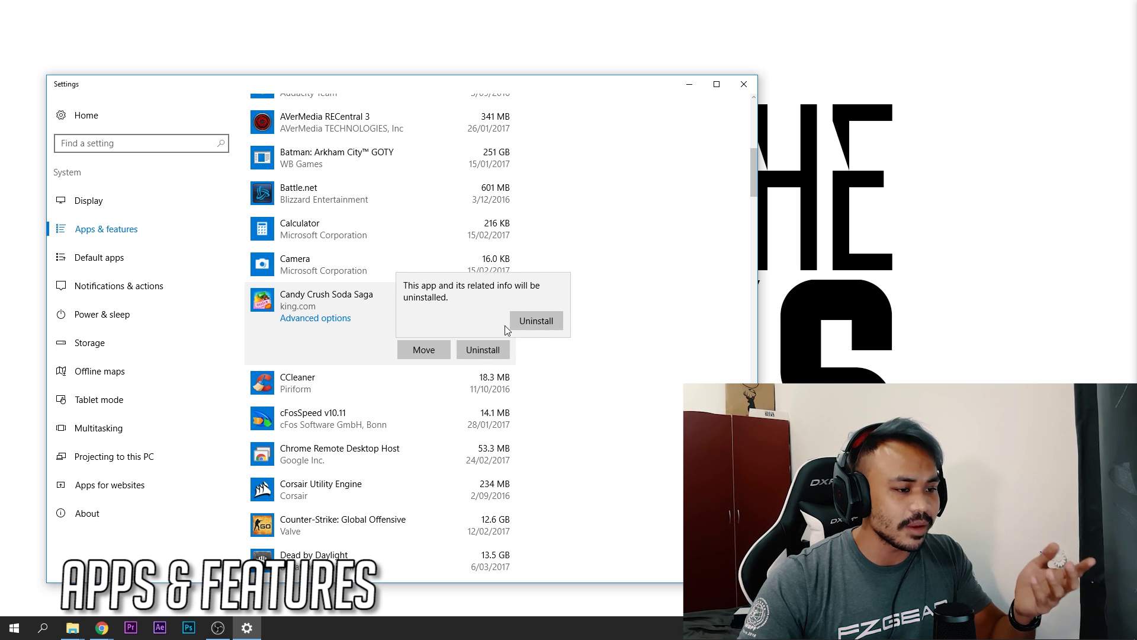
left_click(537, 322)
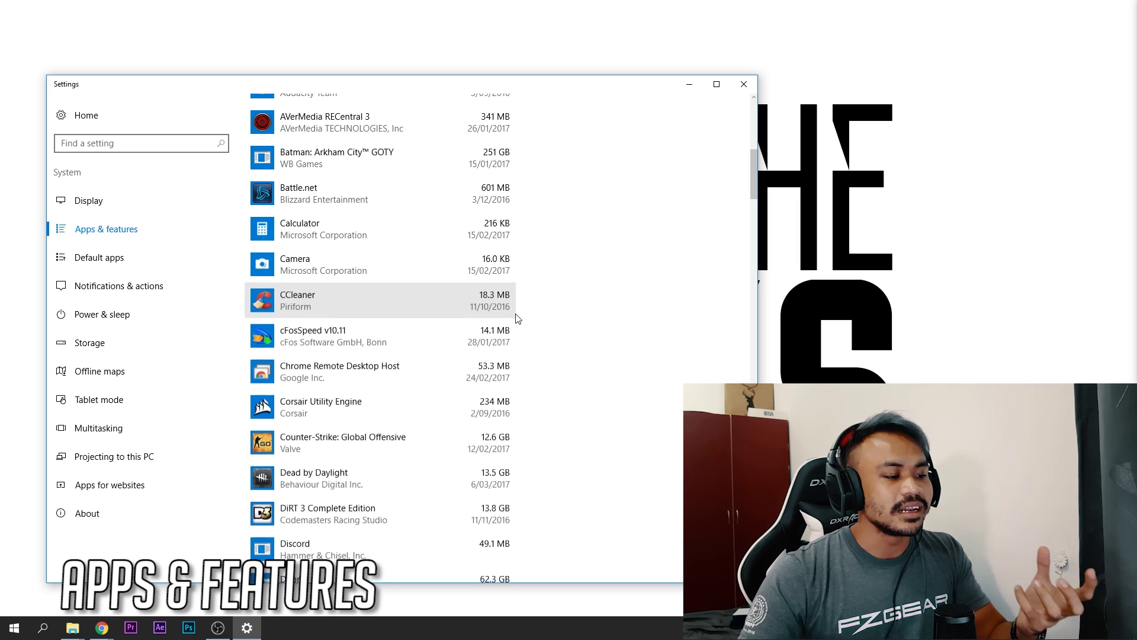
- Uninstall the Get Office app from the list of installed apps
scroll(509, 344, "down", 3)
scroll(495, 394, "down", 2)
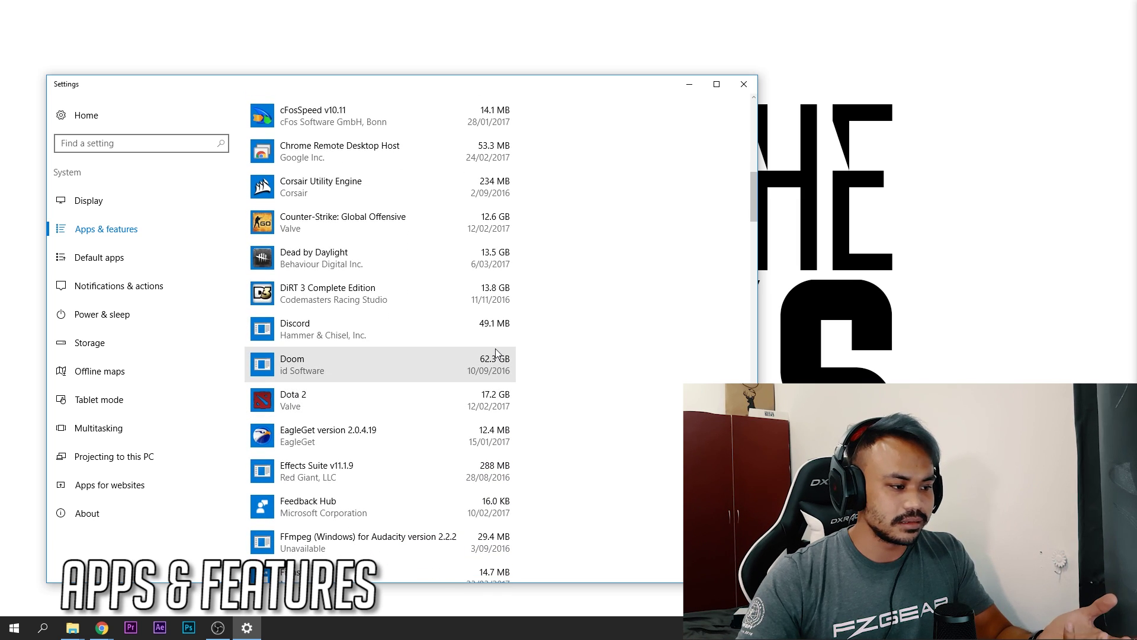
scroll(495, 349, "down", 8)
left_click(463, 311)
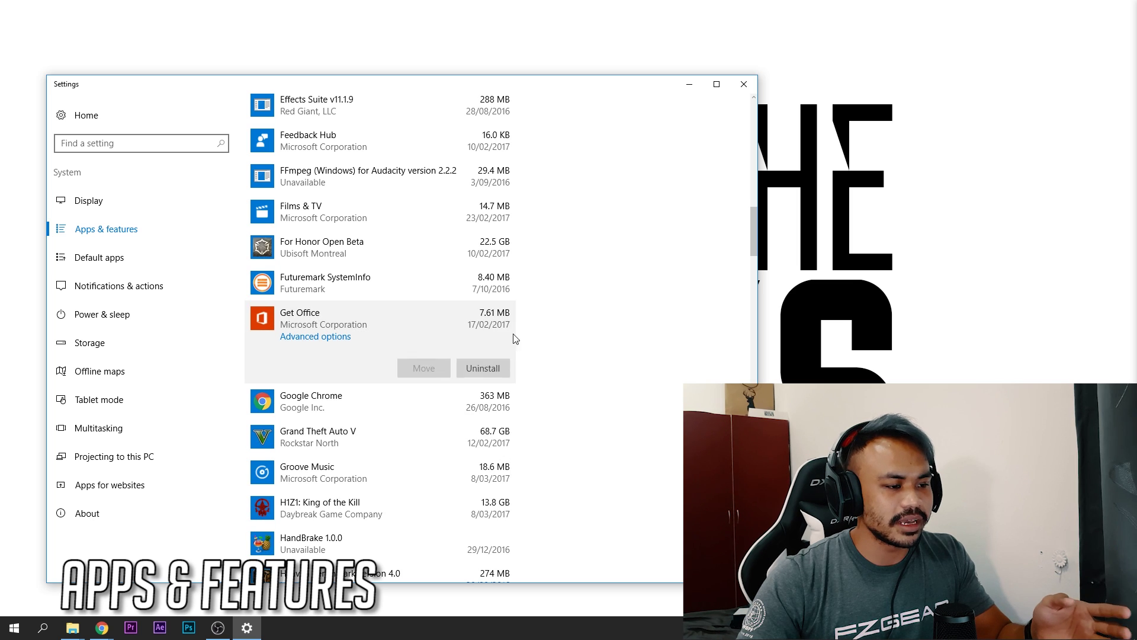
left_click(483, 367)
left_click(536, 340)
- Find Microsoft's Money app further down the installed apps and uninstall it
scroll(457, 310, "down", 5)
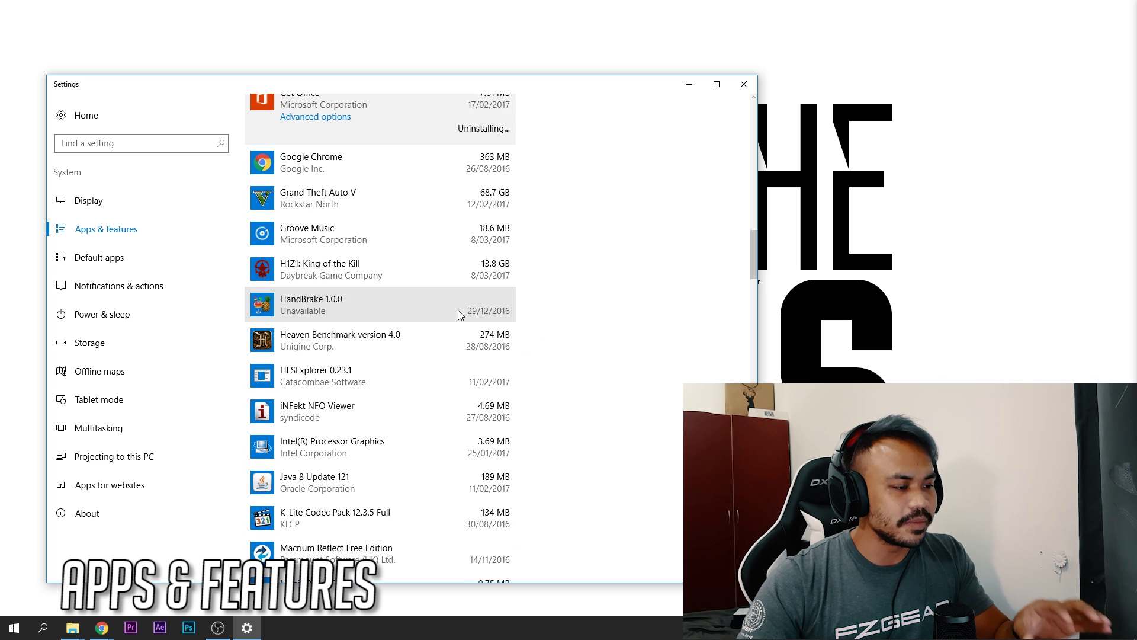
scroll(457, 311, "down", 2)
scroll(459, 342, "down", 5)
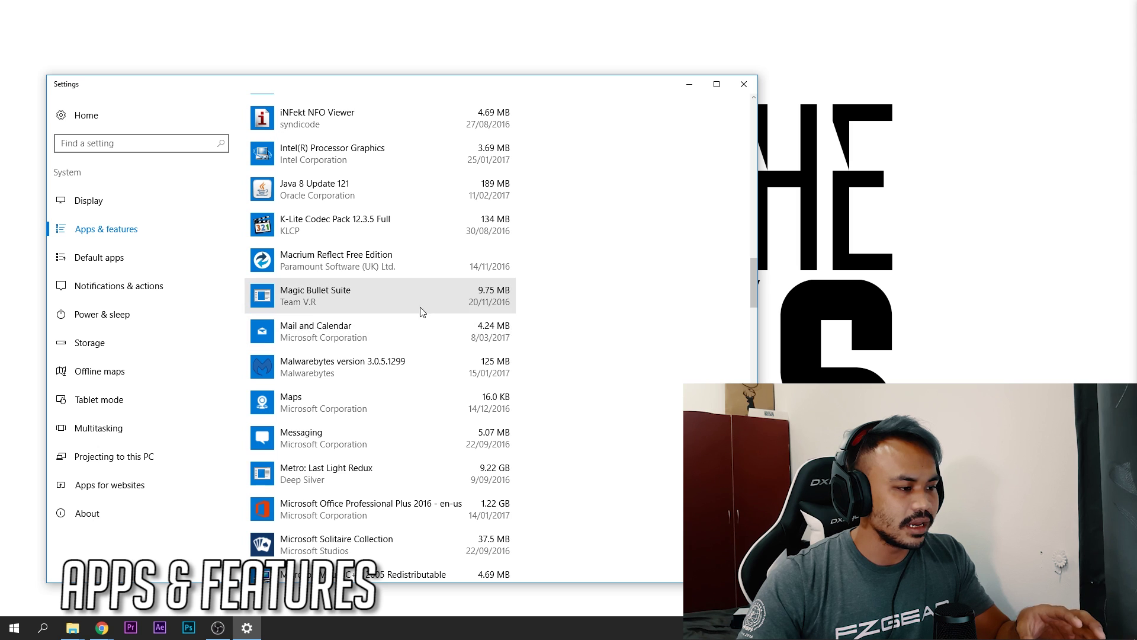
scroll(457, 420, "down", 15)
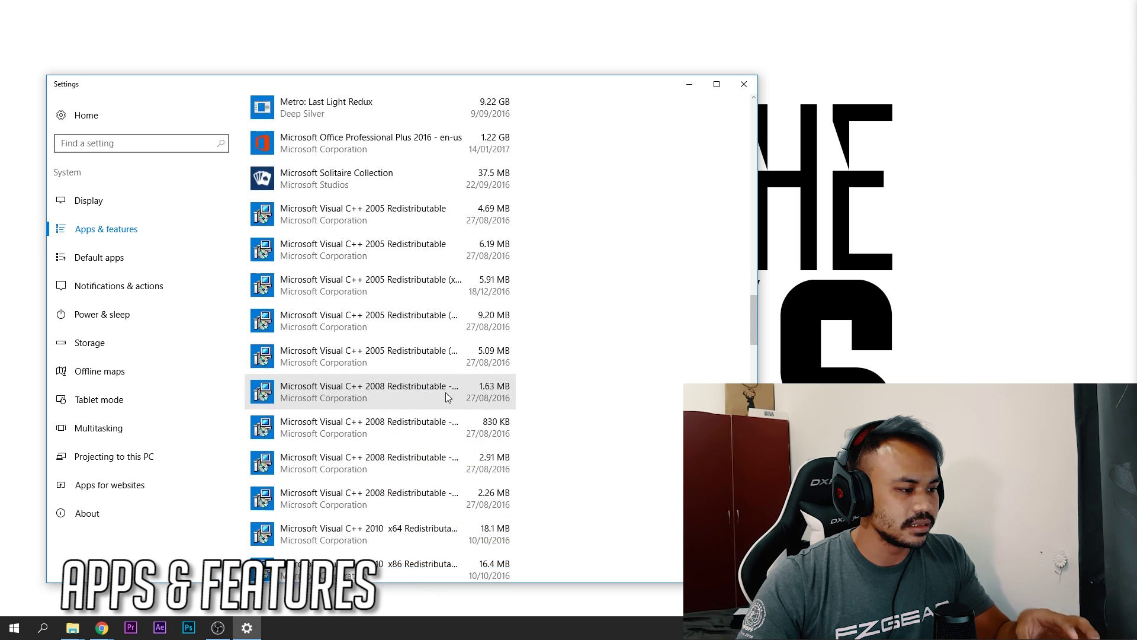
scroll(440, 360, "down", 7)
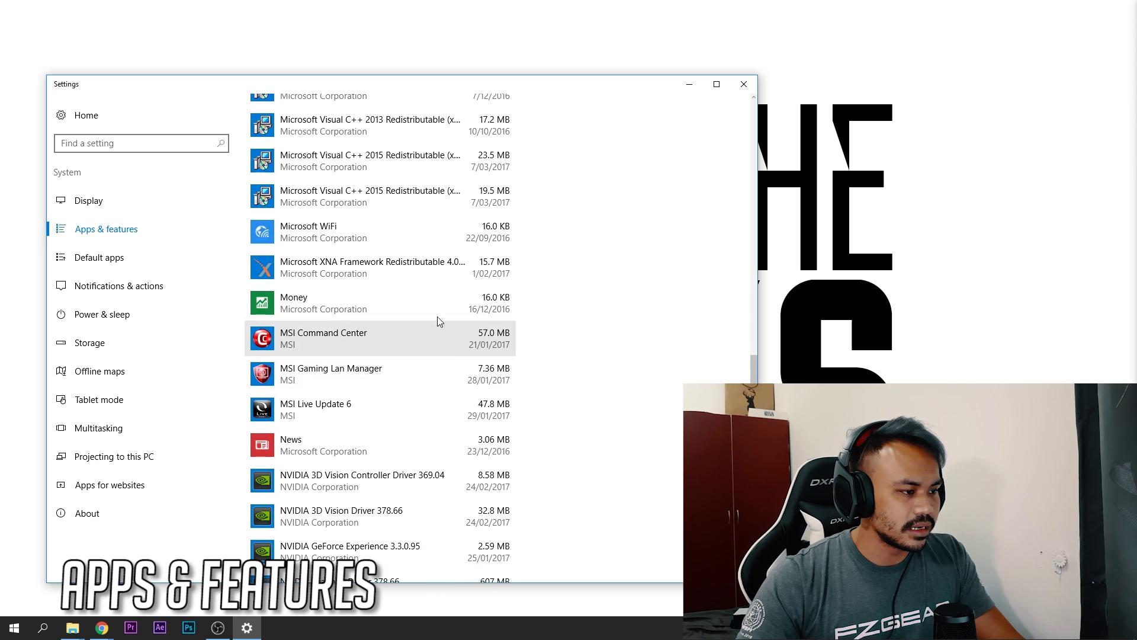
left_click(437, 309)
left_click(492, 352)
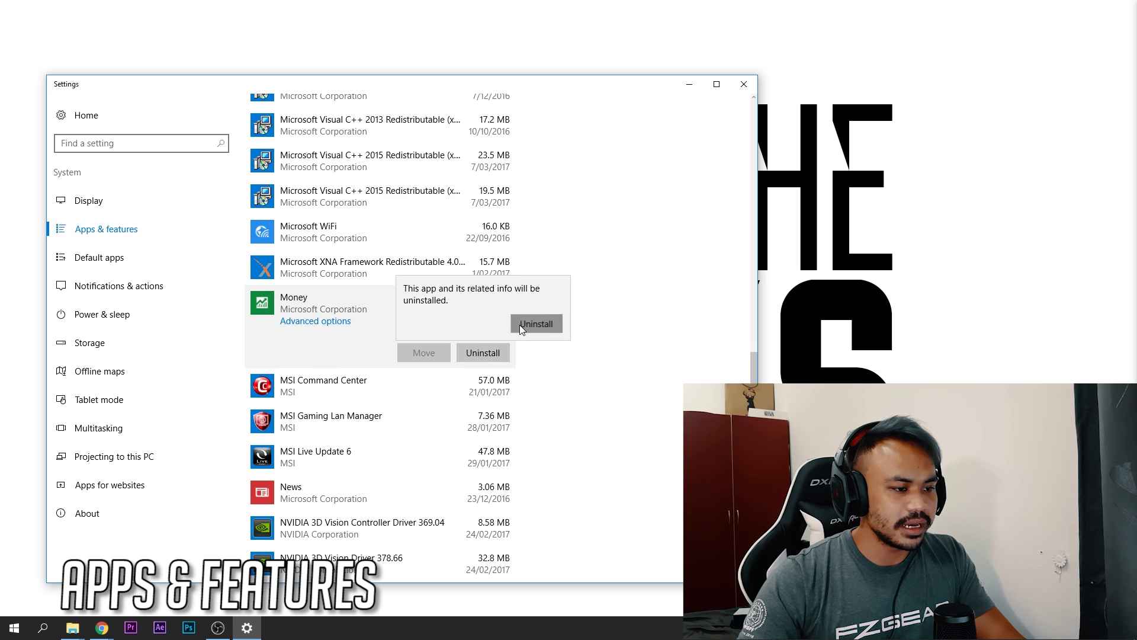
left_click(520, 325)
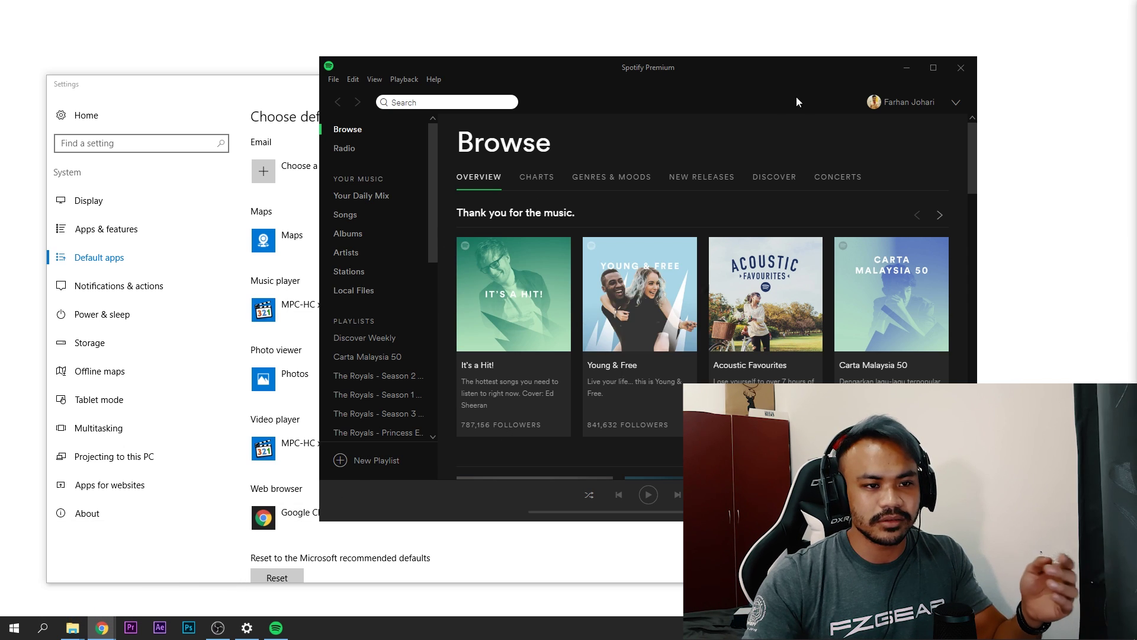
- Minimize Spotify, then turn off Windows tips, tricks and suggestions and lock-screen alarms and reminders in the notification settings
left_click(905, 69)
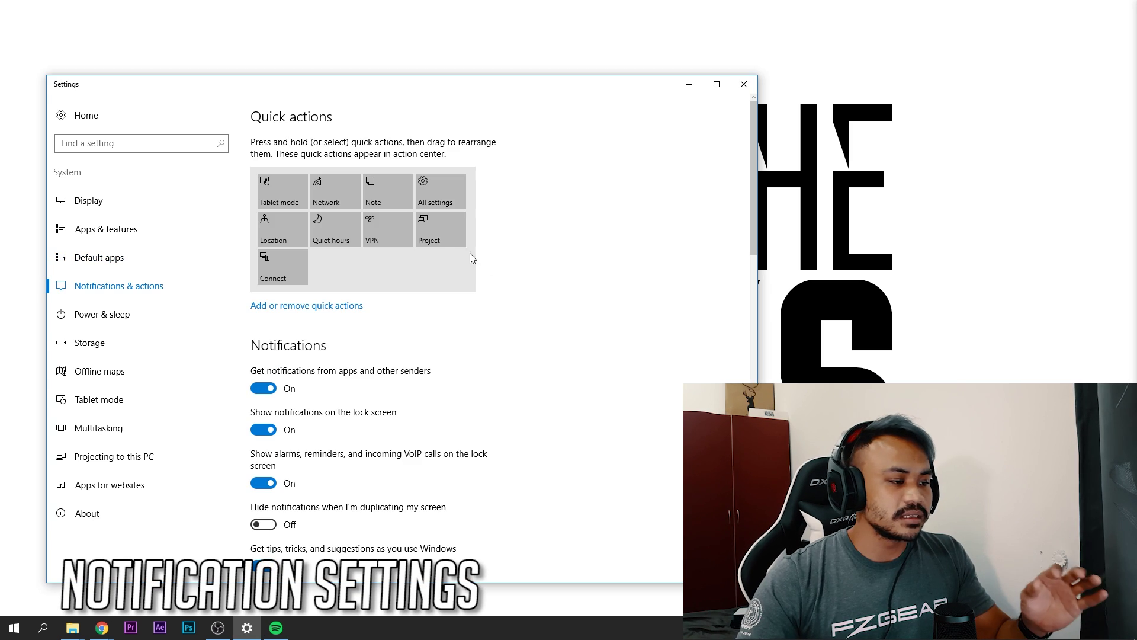
scroll(356, 311, "down", 2)
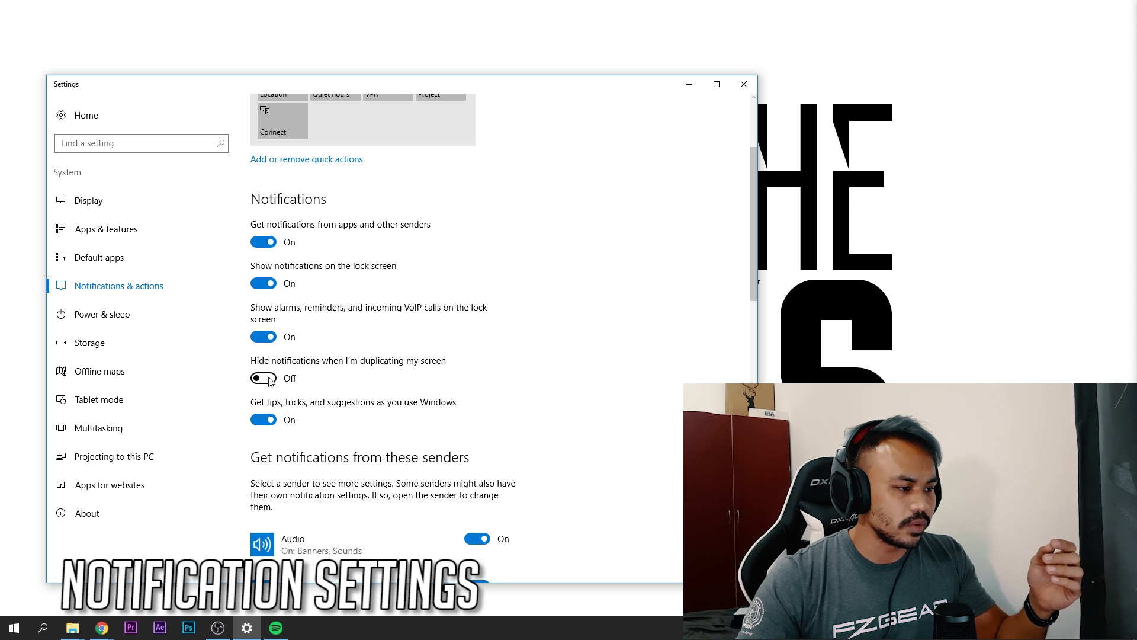
left_click(273, 421)
scroll(285, 409, "down", 1)
scroll(285, 409, "down", 1)
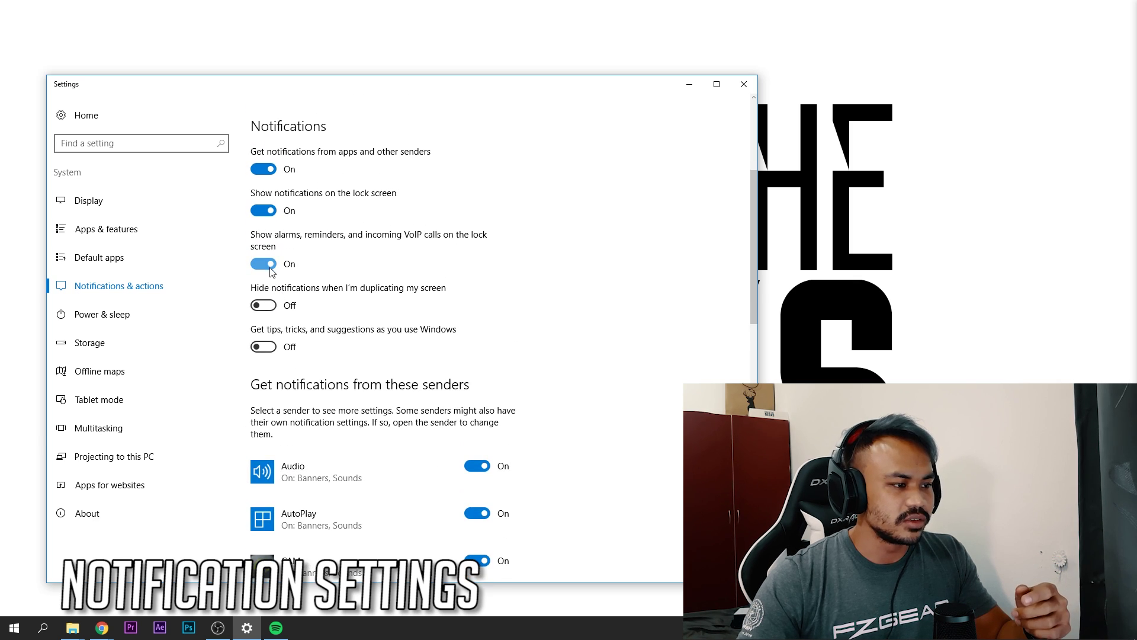
- Turn off notifications from the Audio and AutoPlay senders
scroll(437, 308, "down", 5)
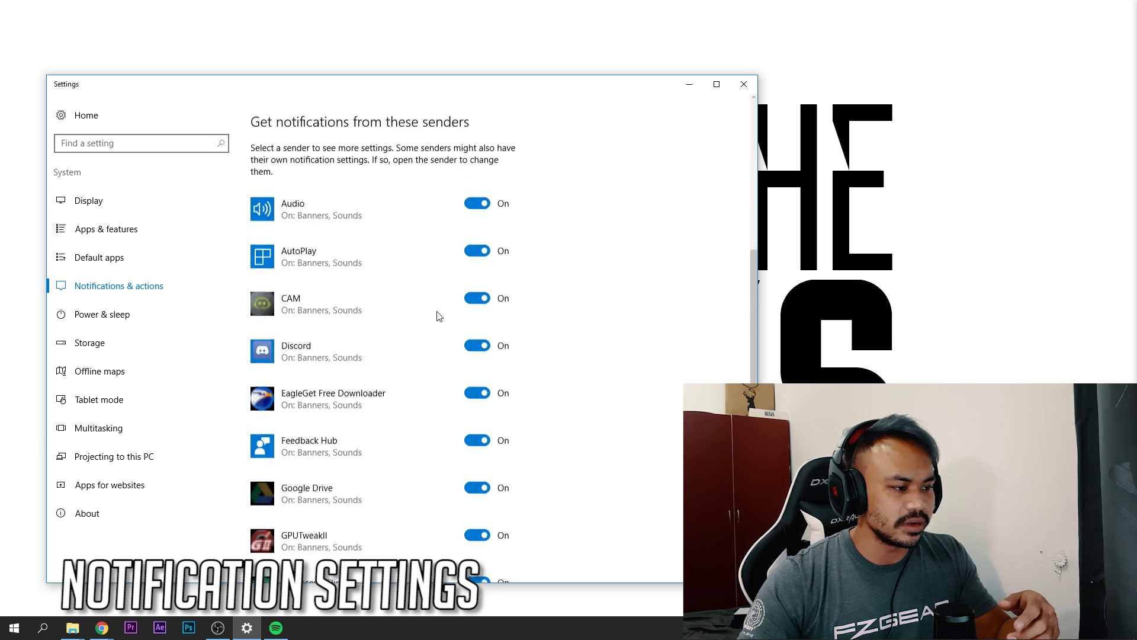
scroll(439, 270, "up", 2)
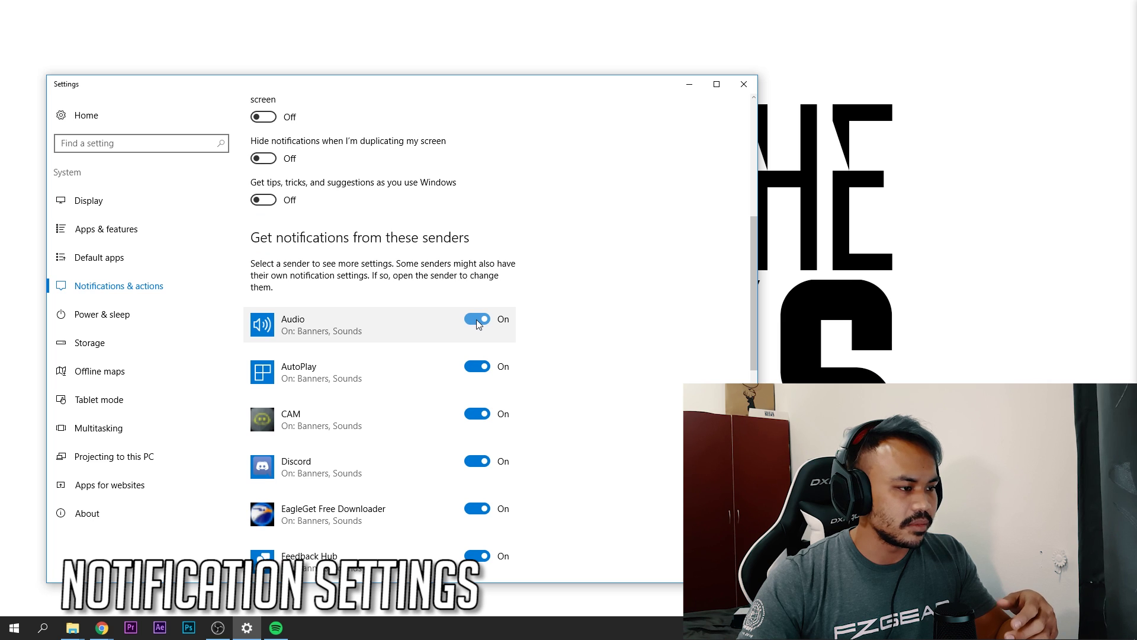
left_click(477, 320)
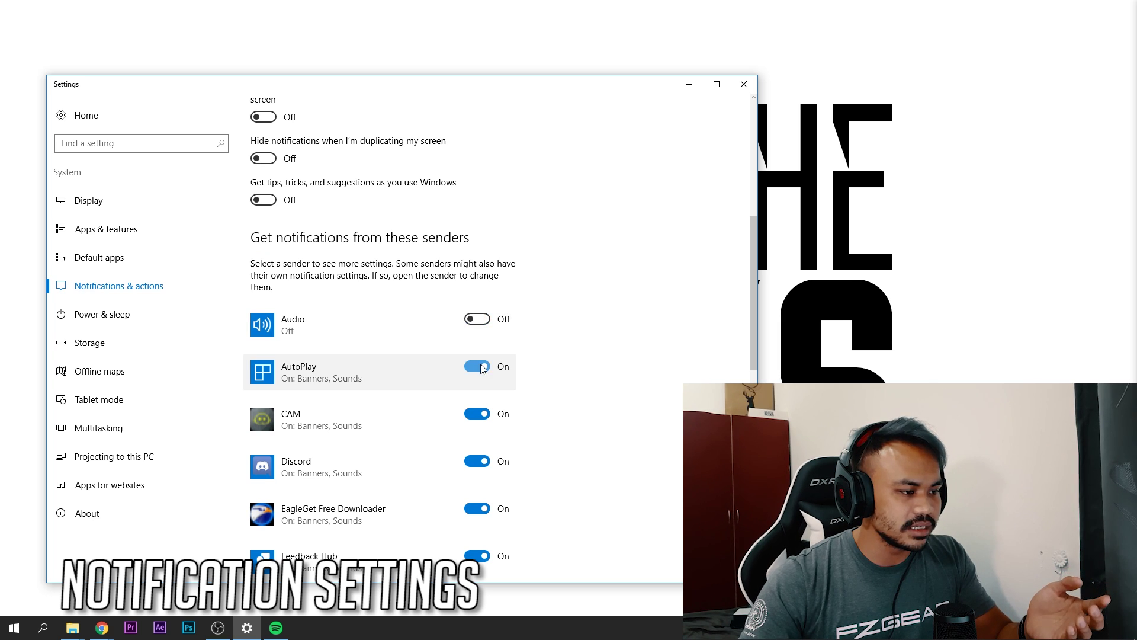
left_click(477, 367)
- Turn off getting notifications from apps and other senders altogether, and check the individual senders
scroll(450, 377, "up", 1)
scroll(451, 377, "up", 1)
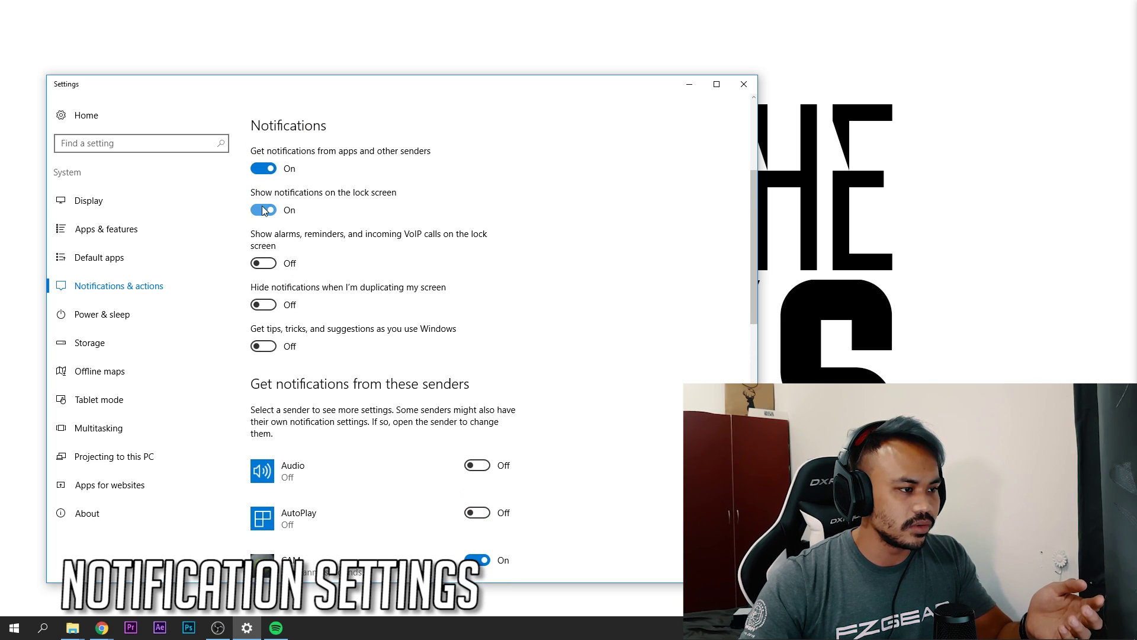
scroll(269, 184, "up", 1)
left_click(268, 178)
scroll(372, 244, "down", 6)
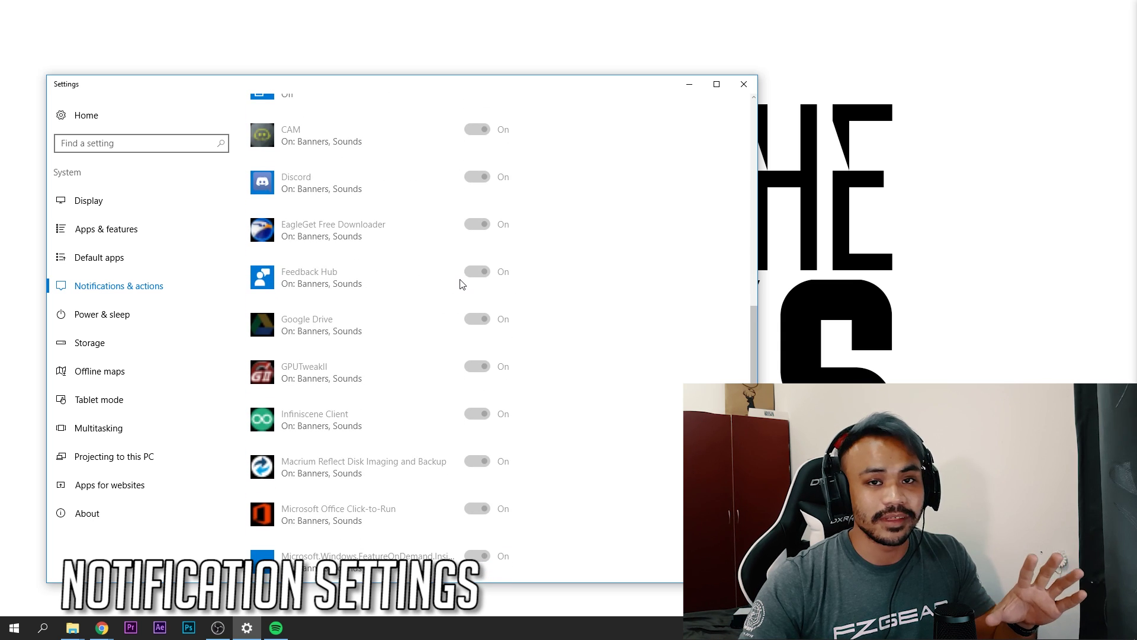
- Delete all downloaded maps in the Offline maps settings
left_click(152, 371)
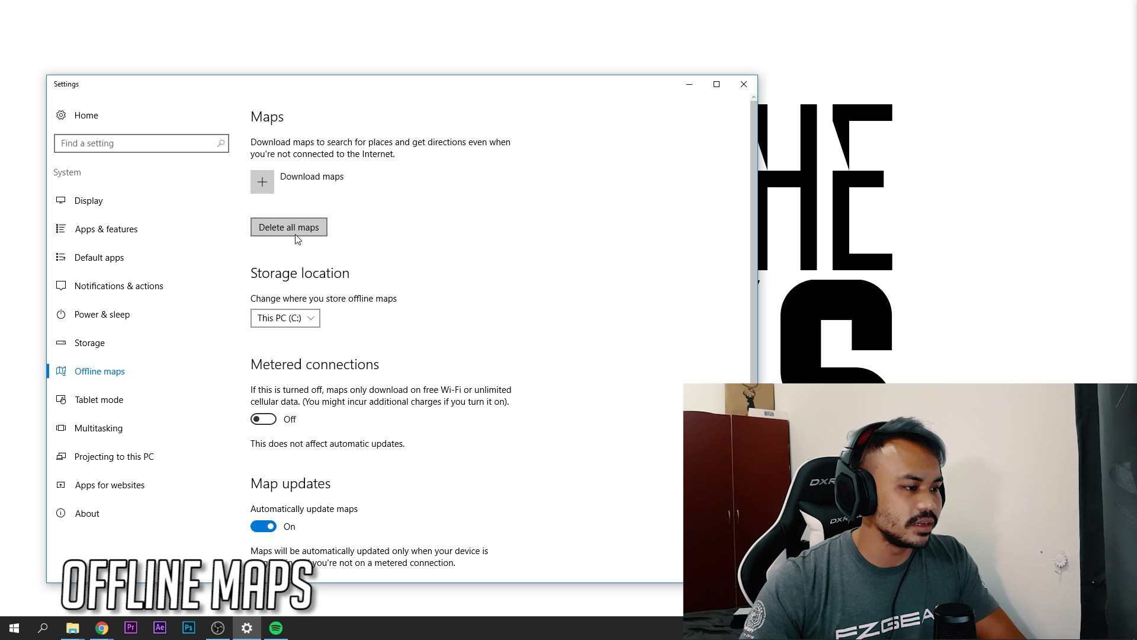
left_click(296, 231)
left_click(343, 197)
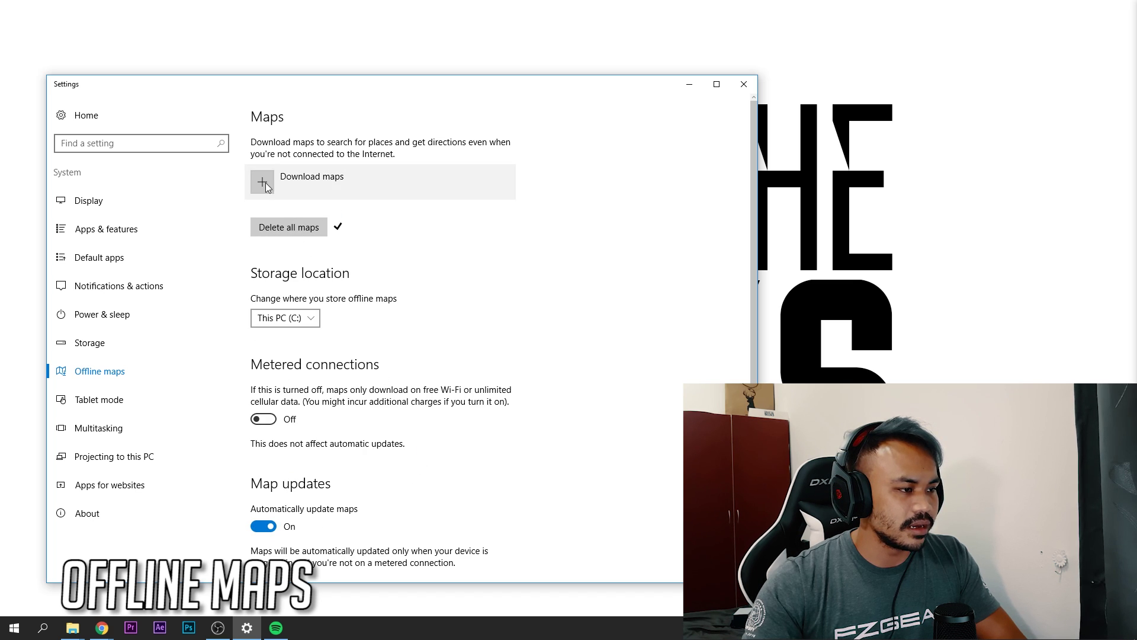
- Turn off automatic map updates for the offline maps
scroll(299, 379, "down", 1)
scroll(300, 382, "down", 1)
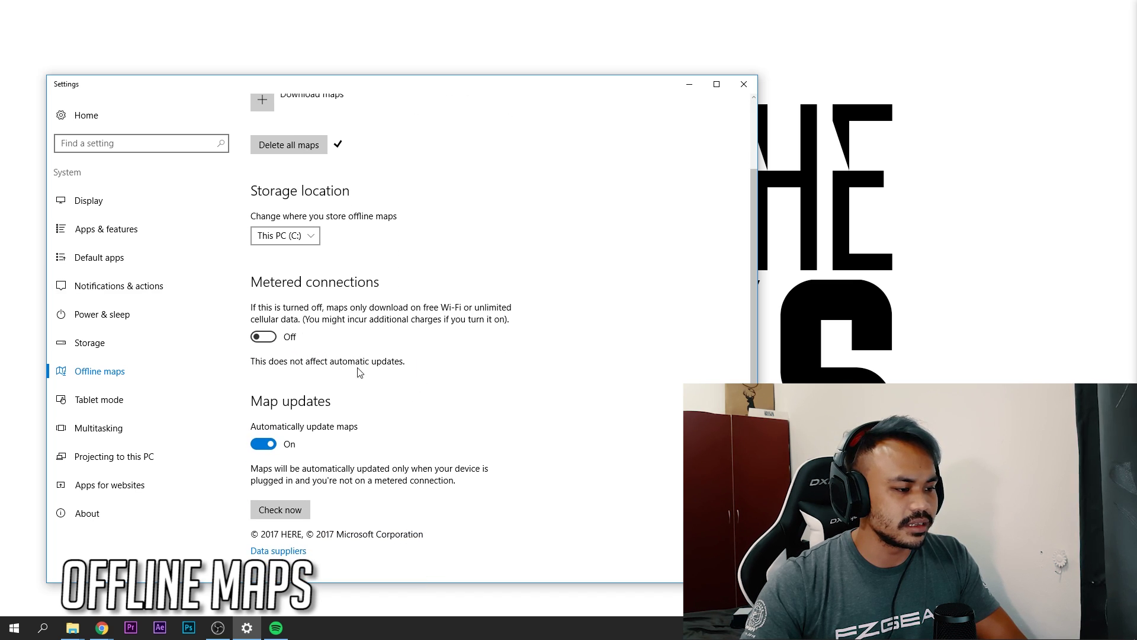
left_click(269, 444)
scroll(353, 413, "up", 2)
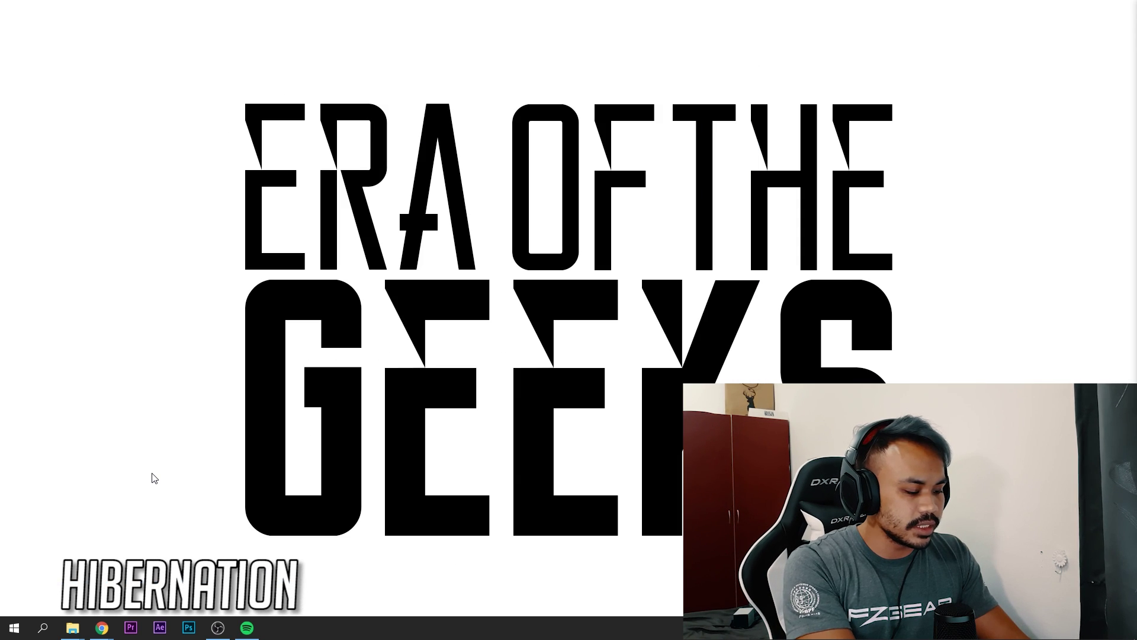
- Open Command Prompt and disable hibernation with the command powercfg -h off
key("super")
type("command")
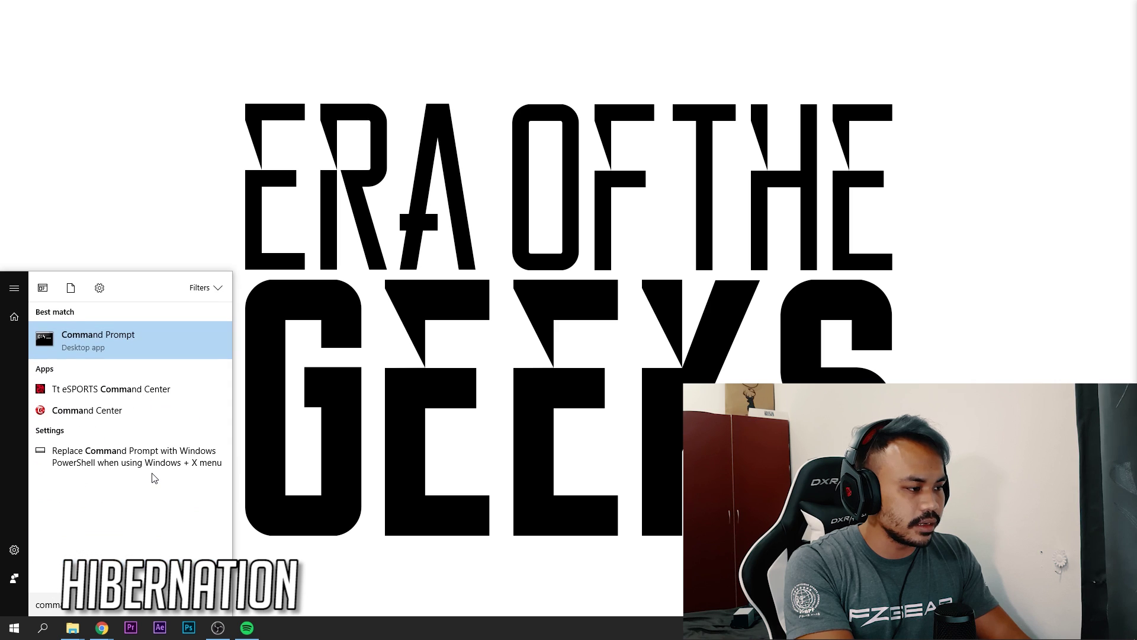
key("Return")
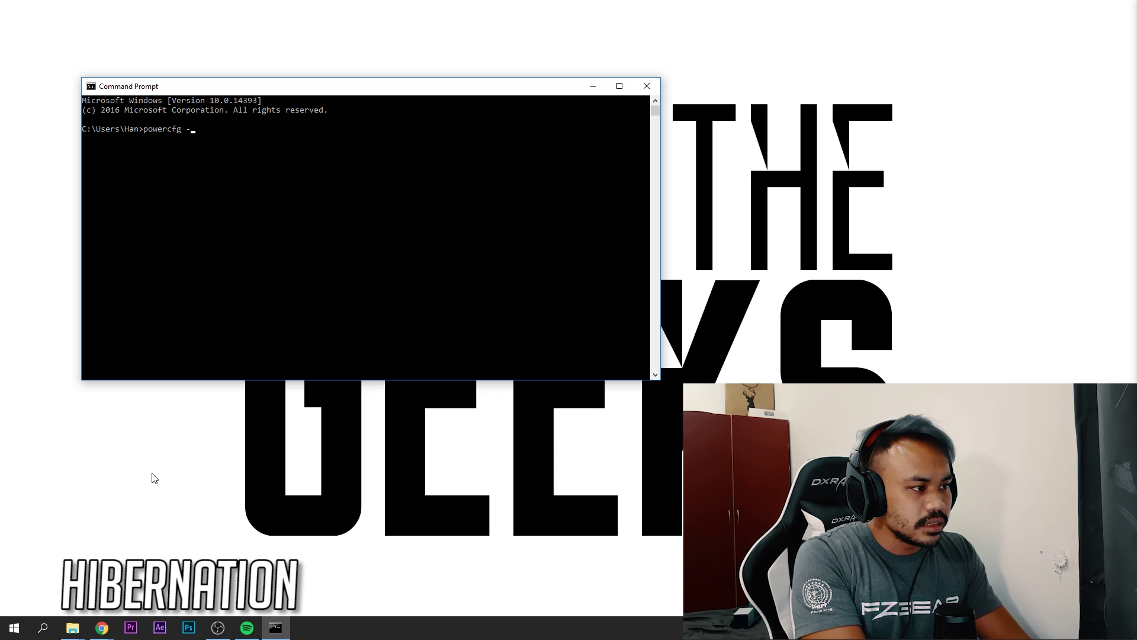
type("powercfg -h of")
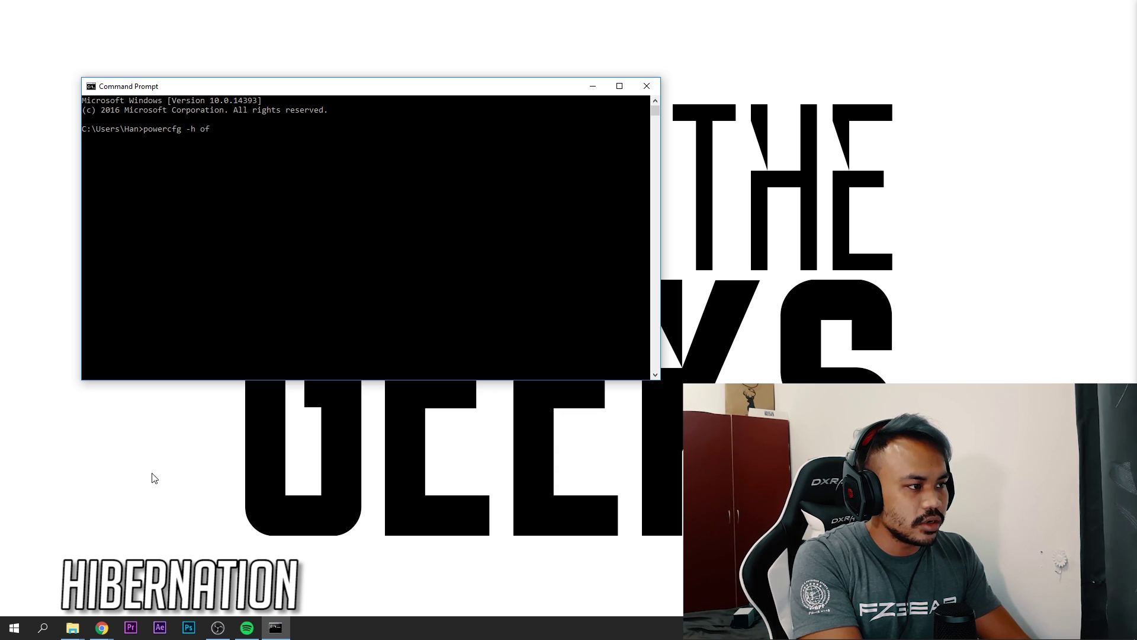
type("f")
key("Return")
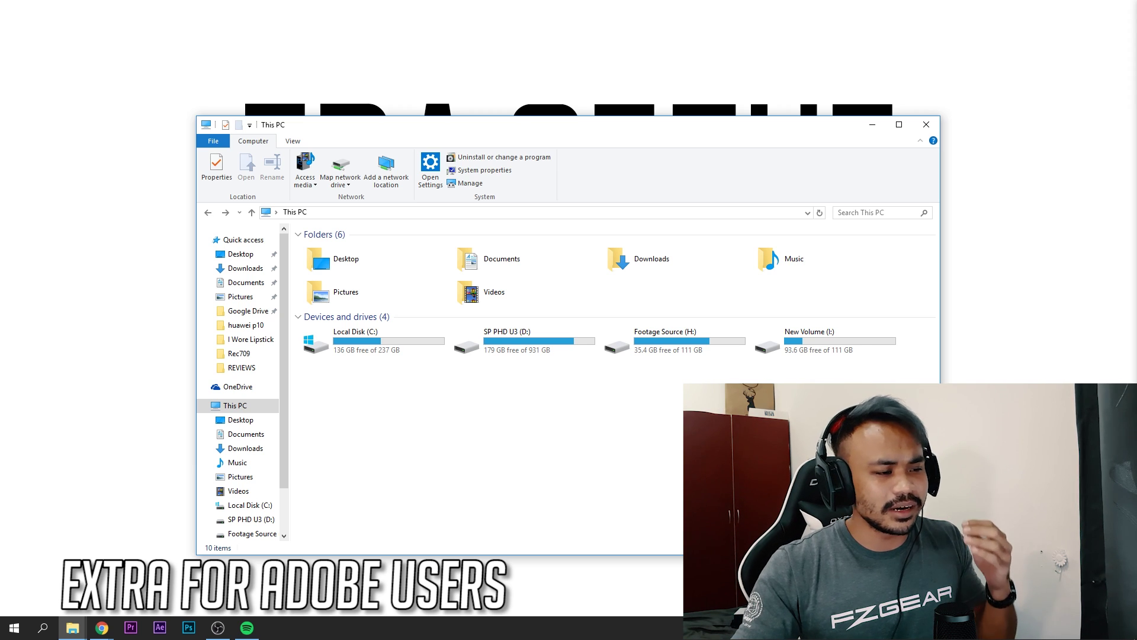
- Open the Media Cache Files folder on Local Disk (C:), under the user profile's AppData\Roaming\Adobe\Common folder
double_click(394, 349)
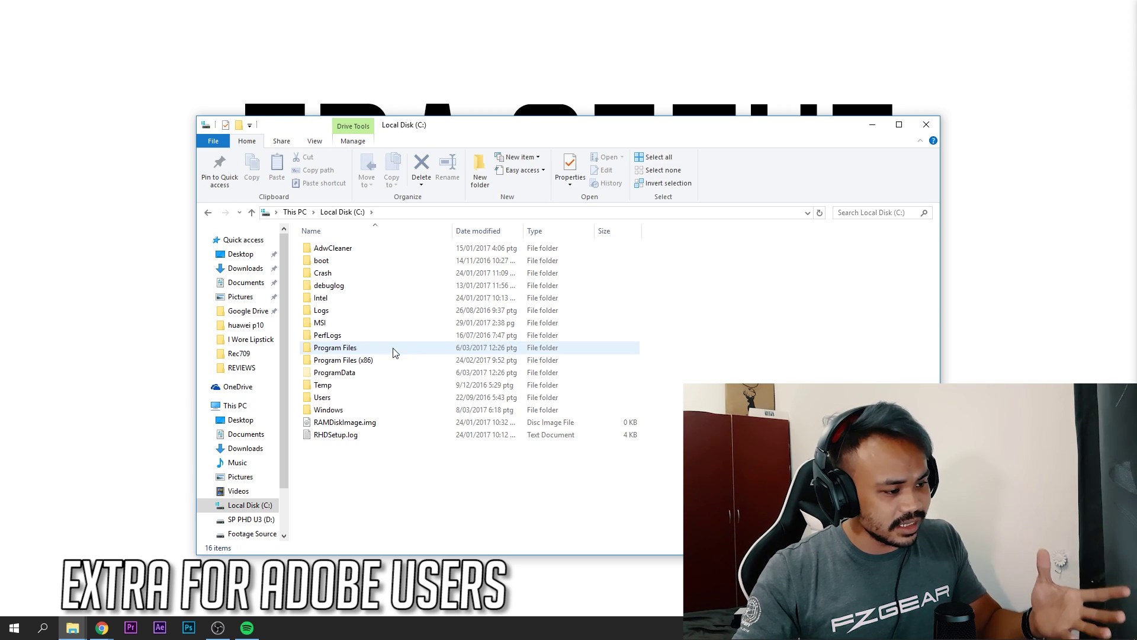
left_click(353, 400)
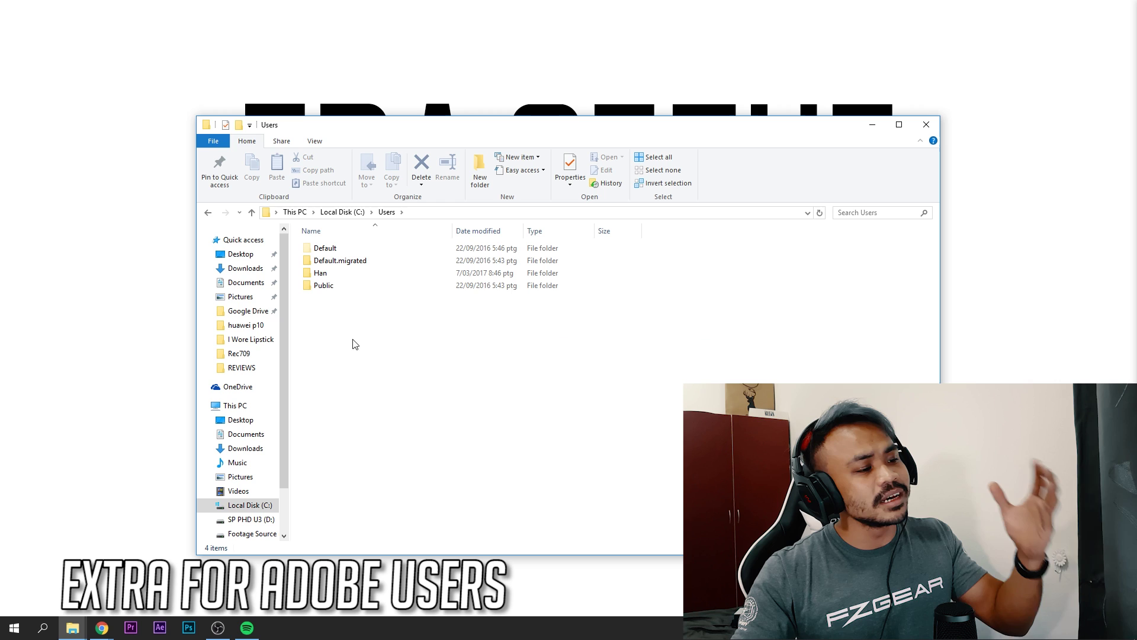
double_click(348, 275)
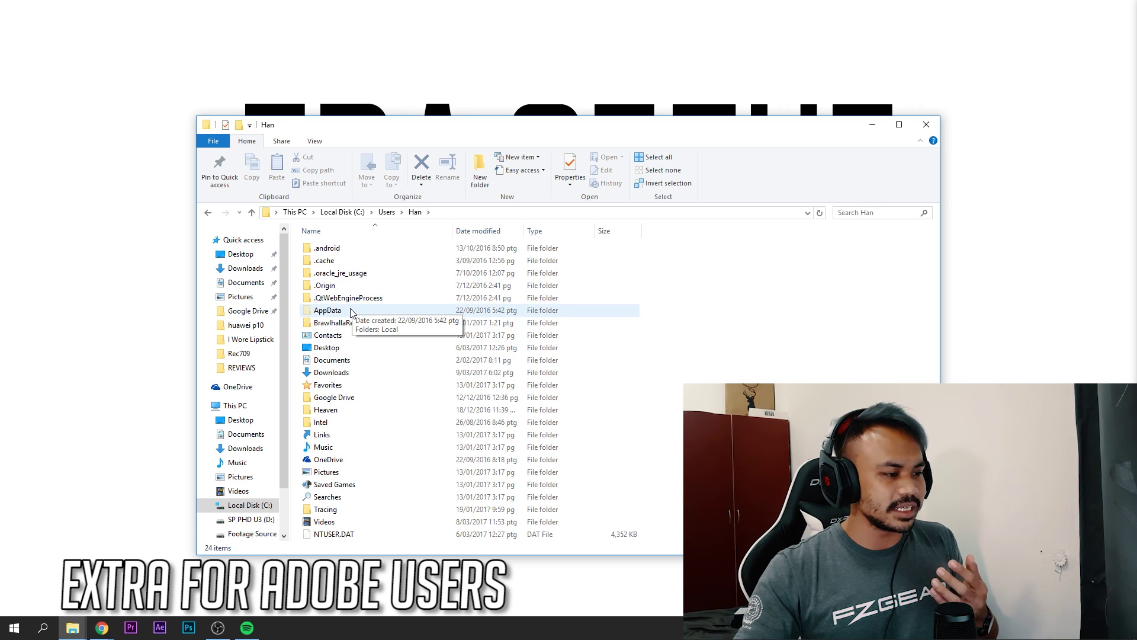
double_click(351, 311)
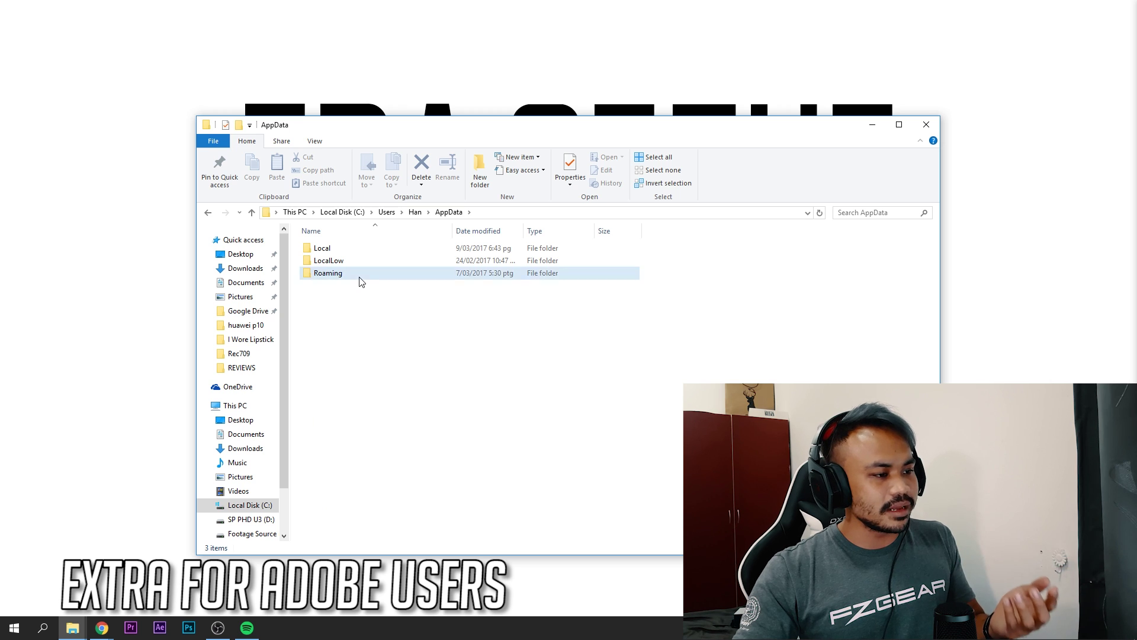
double_click(357, 276)
double_click(359, 249)
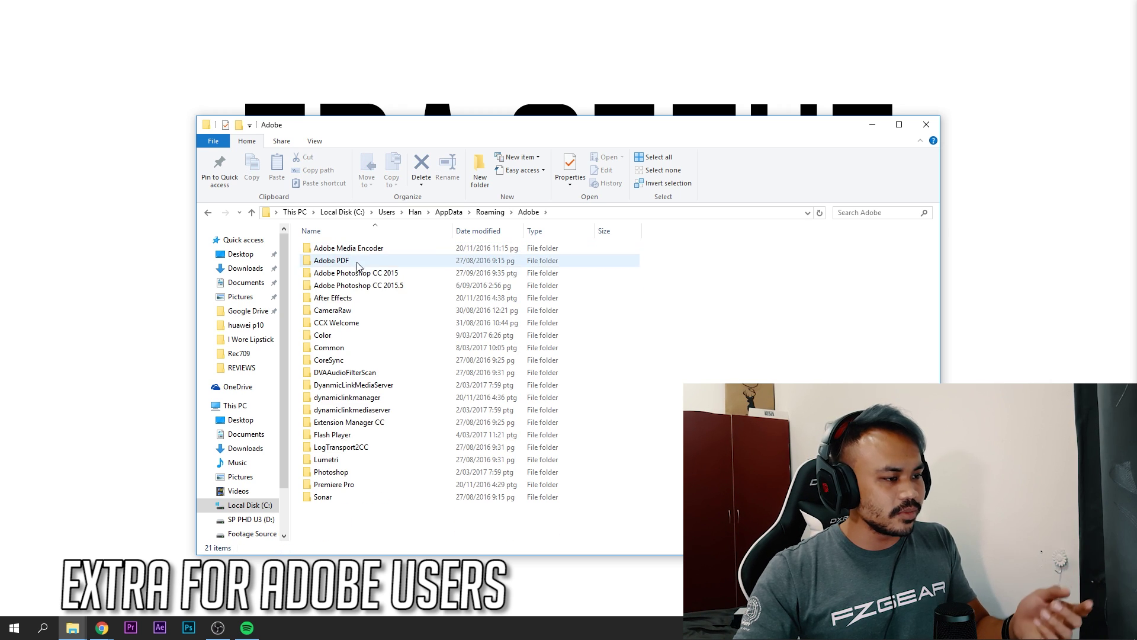
double_click(356, 348)
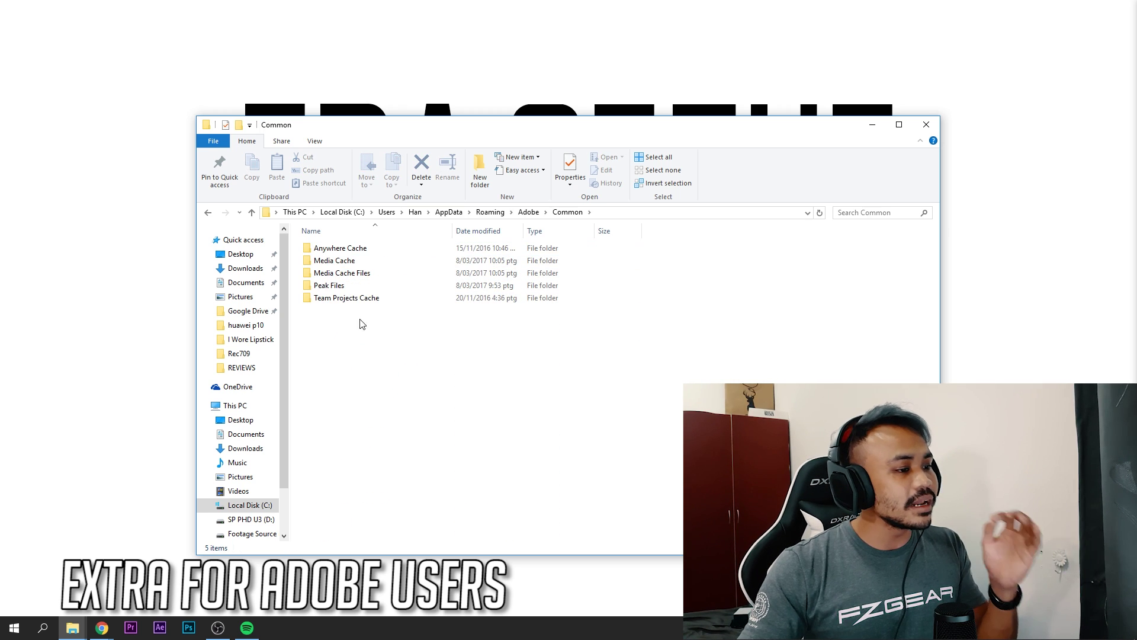
double_click(372, 273)
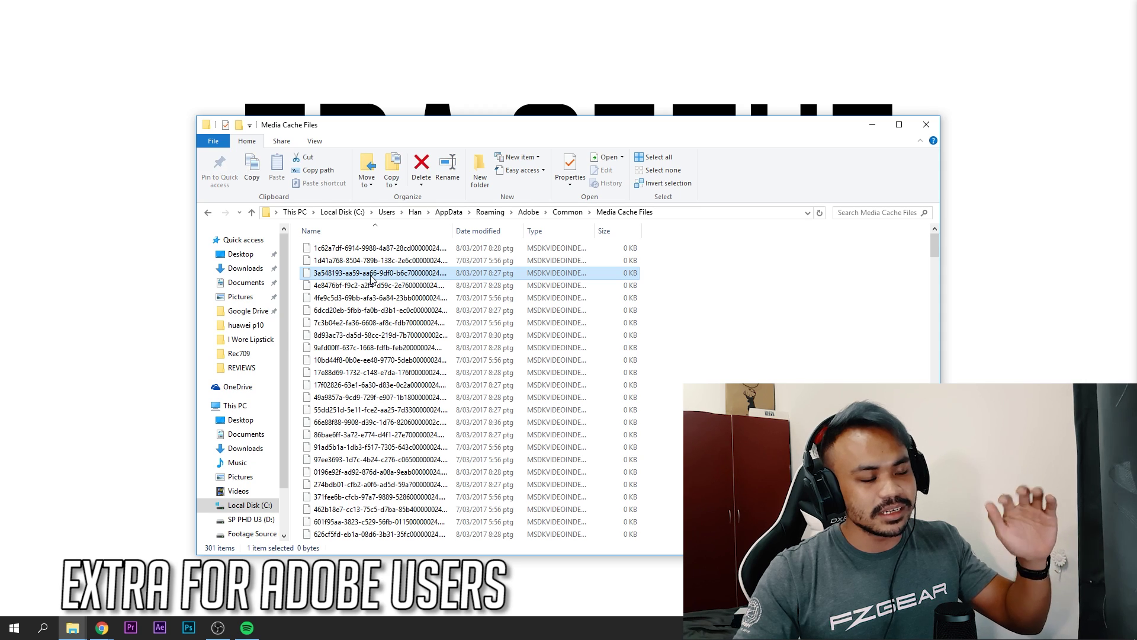
- Check the combined size of all files in the Media Cache Files folder, delete them all and return to This PC
left_click(480, 326)
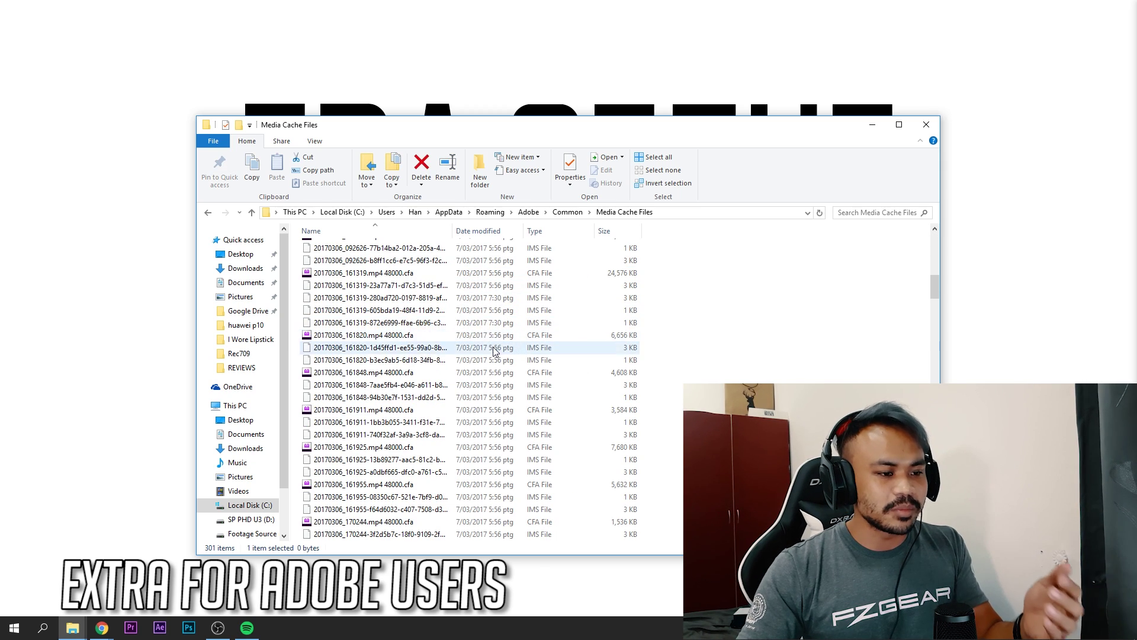
scroll(551, 355, "down", 4)
scroll(567, 368, "down", 4)
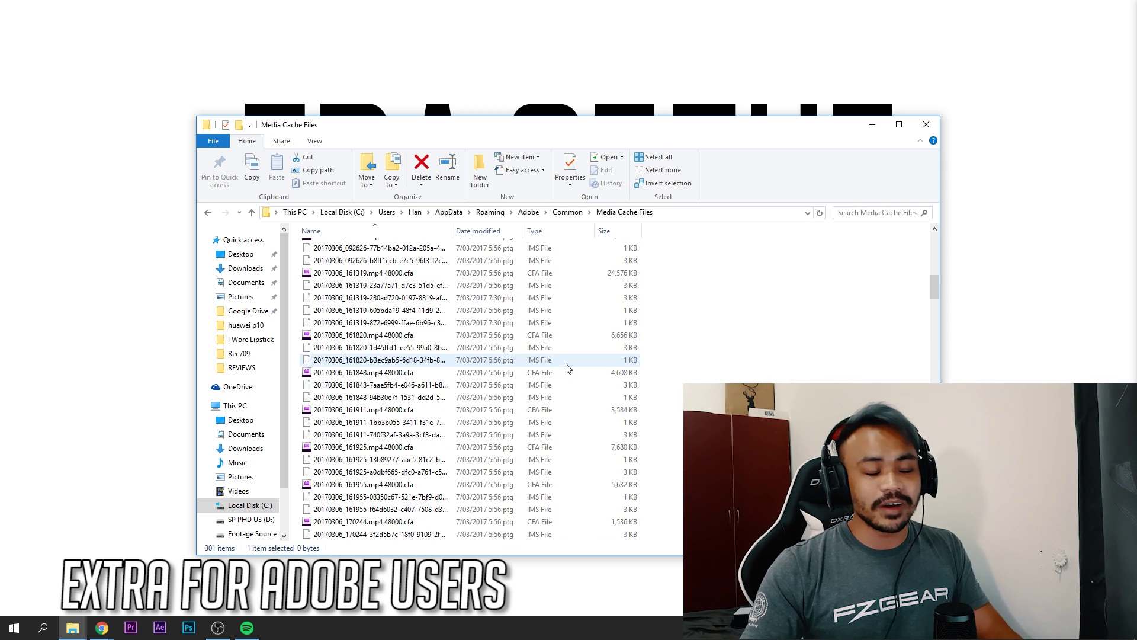
scroll(556, 362, "down", 5)
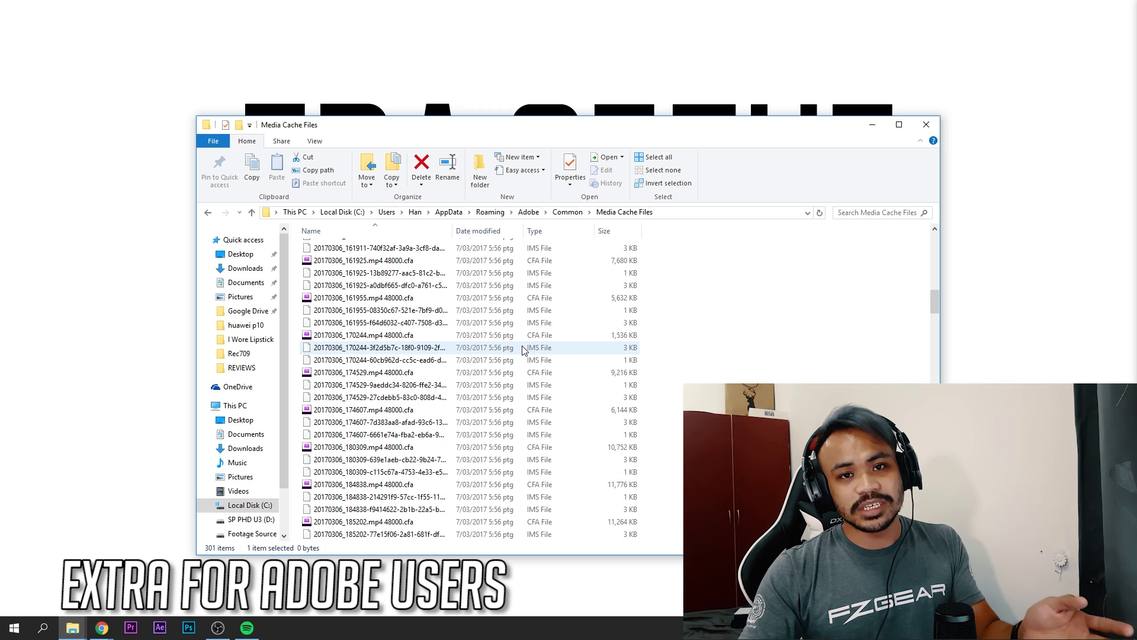
scroll(523, 350, "down", 6)
key("ctrl+a")
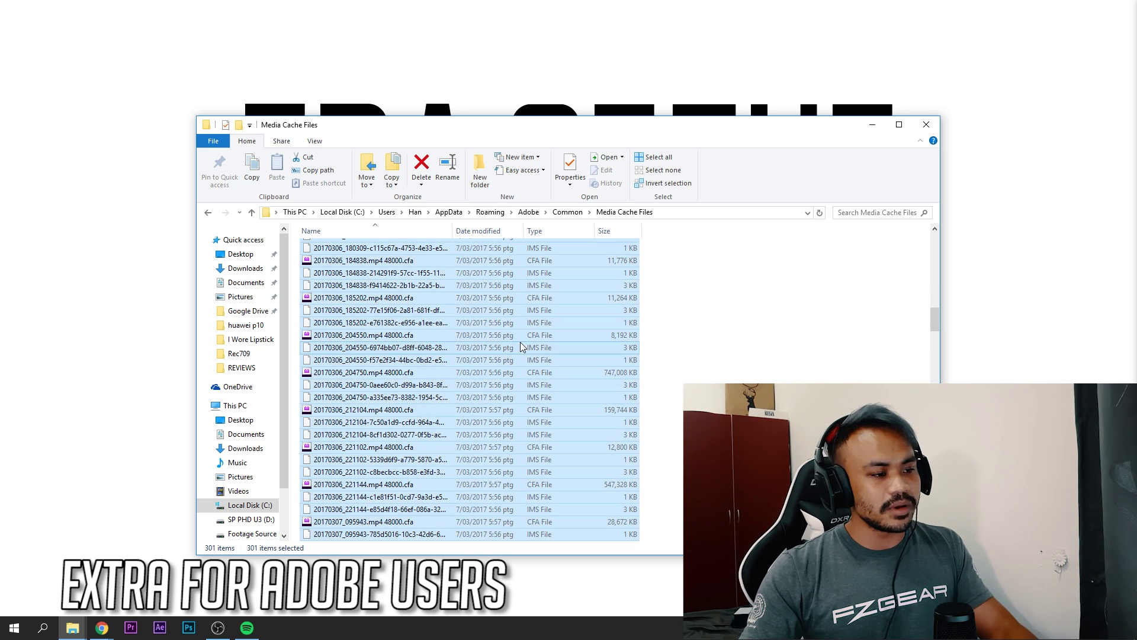
right_click(456, 335)
key("r")
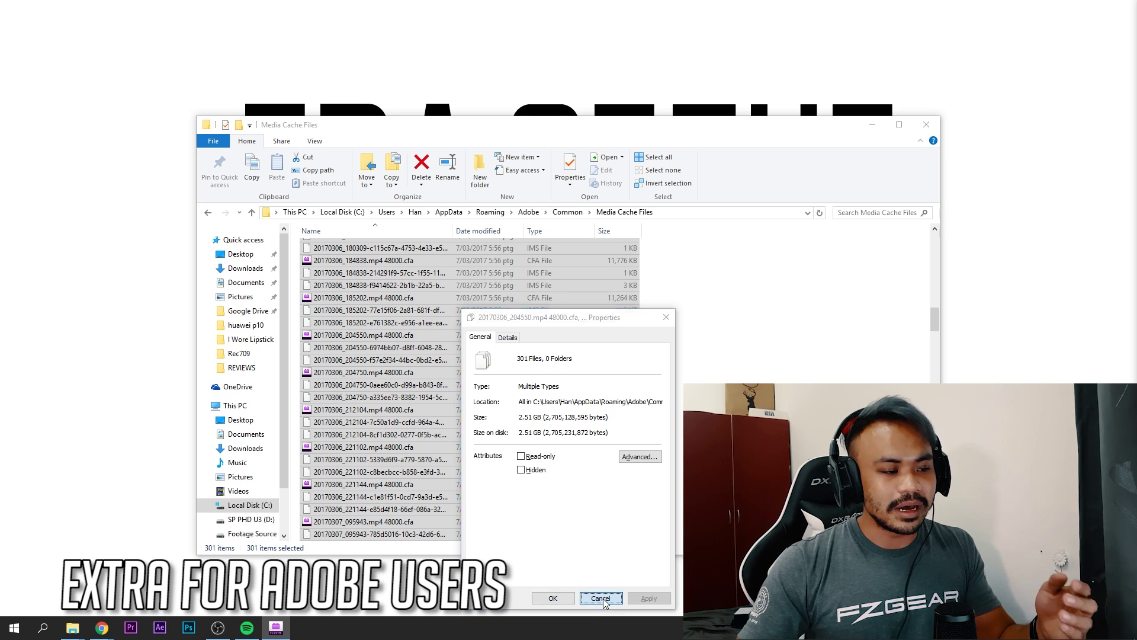
left_click(600, 597)
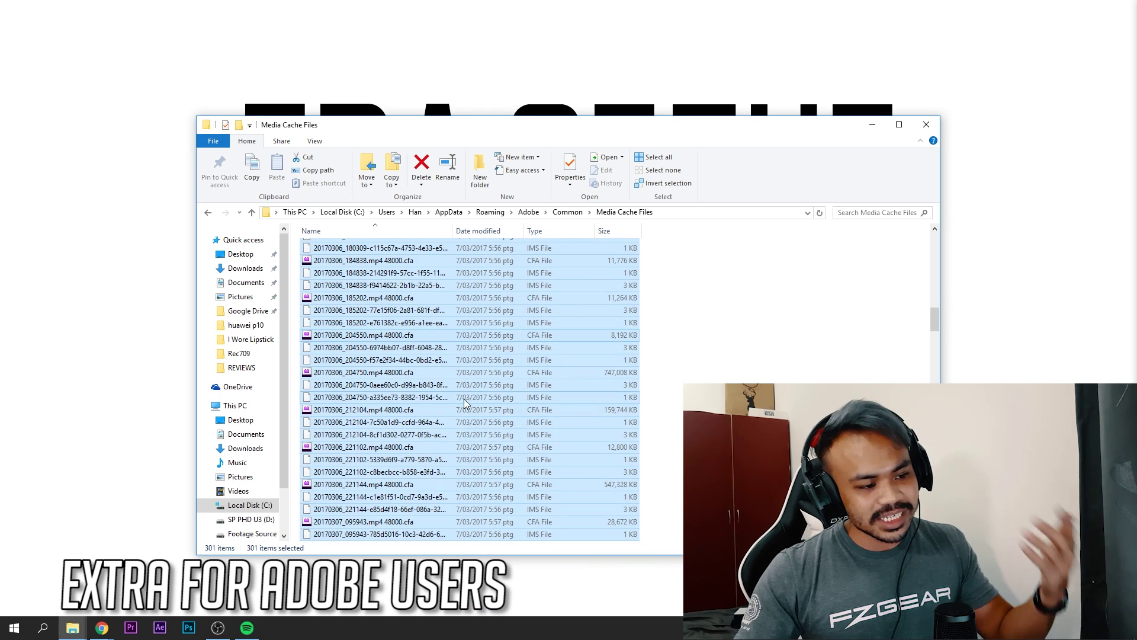
key("Delete")
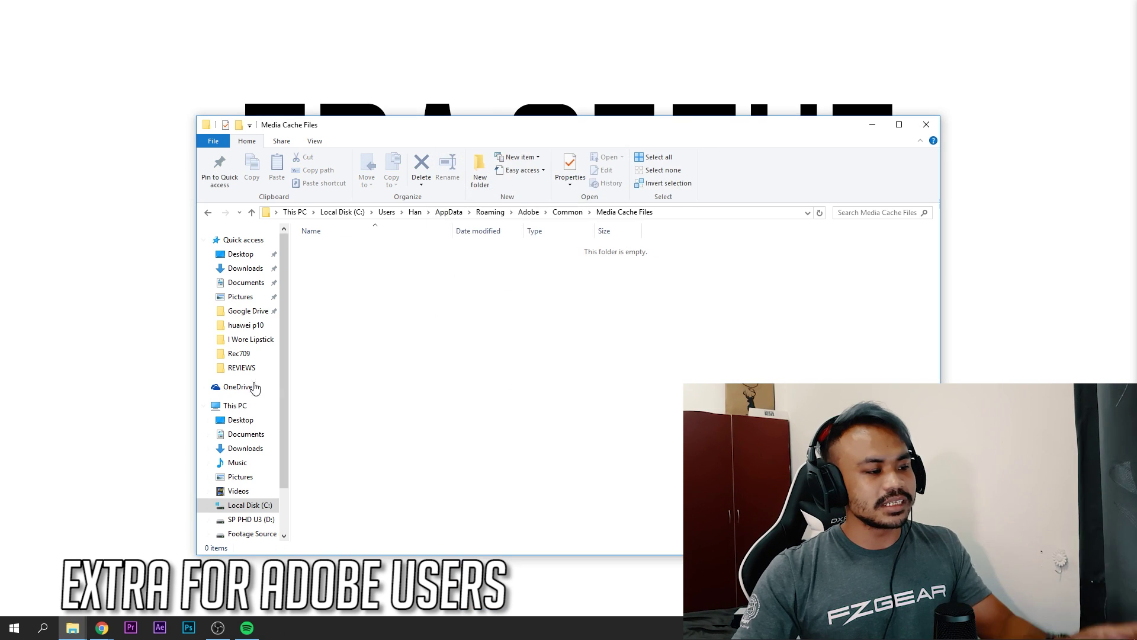
left_click(235, 405)
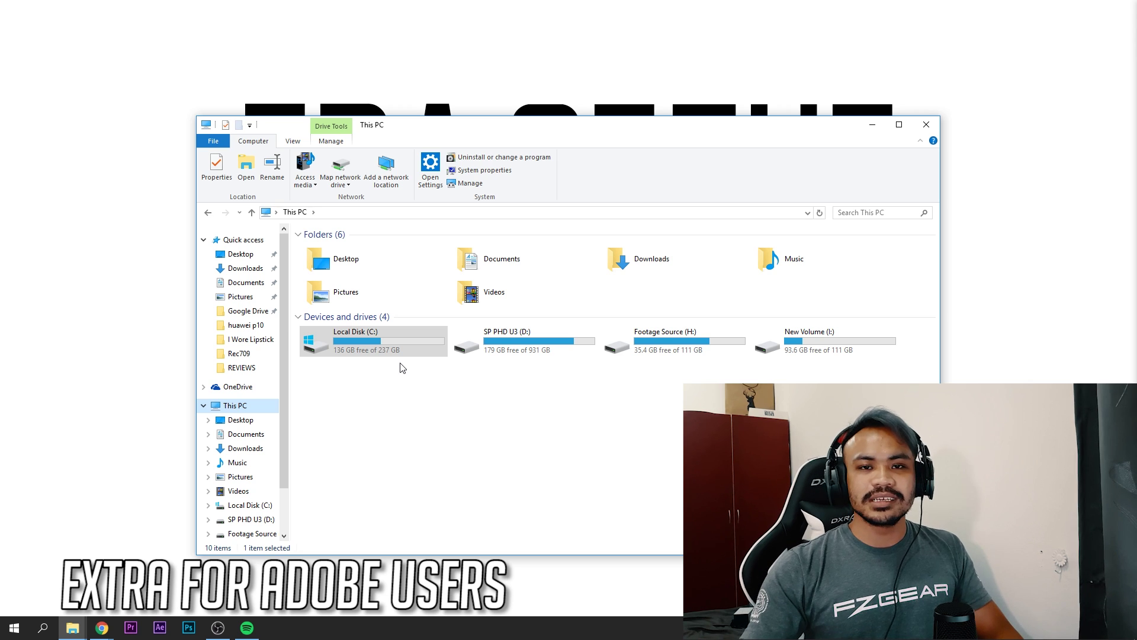